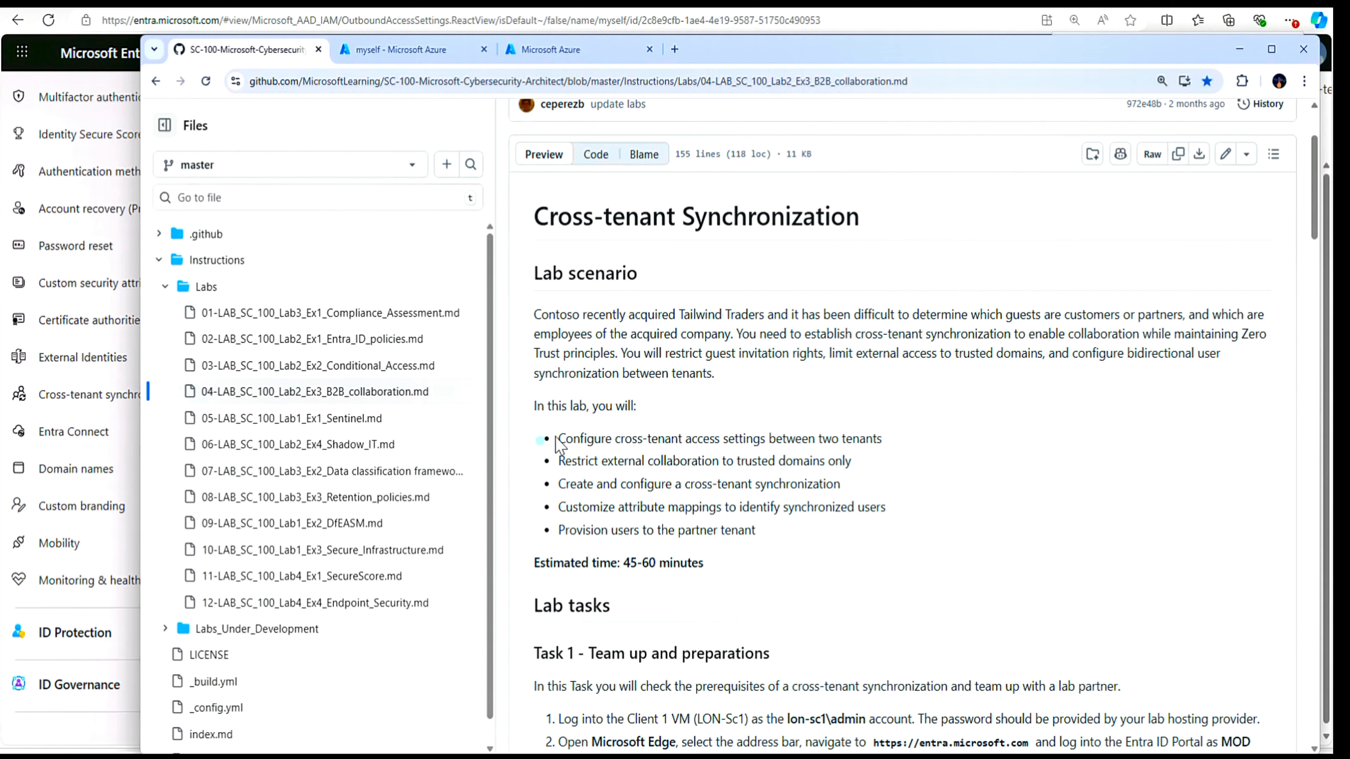
# - Review the five lab objectives listed for the Cross-tenant Synchronization lab on GitHub
pyautogui.moveTo(539, 440); pyautogui.dragTo(896, 451)
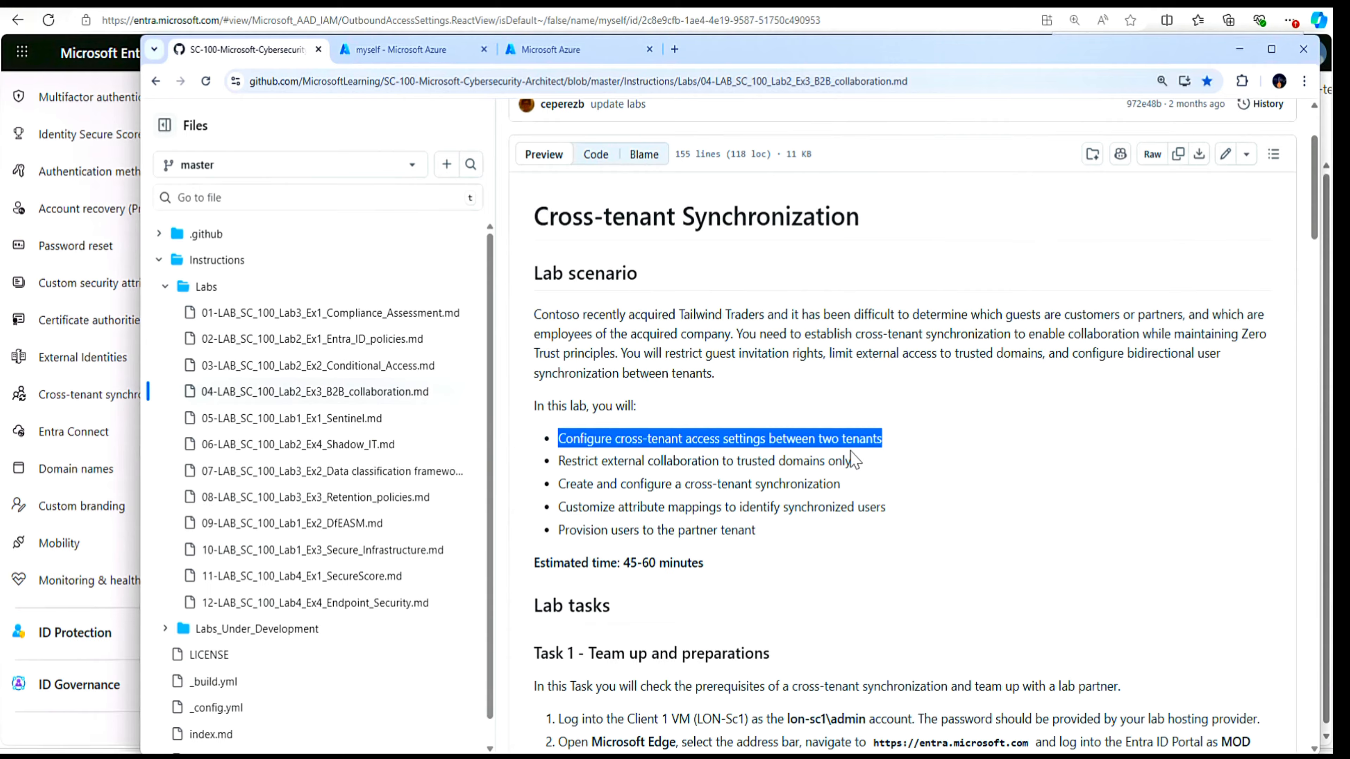
pyautogui.moveTo(539, 464); pyautogui.dragTo(855, 472)
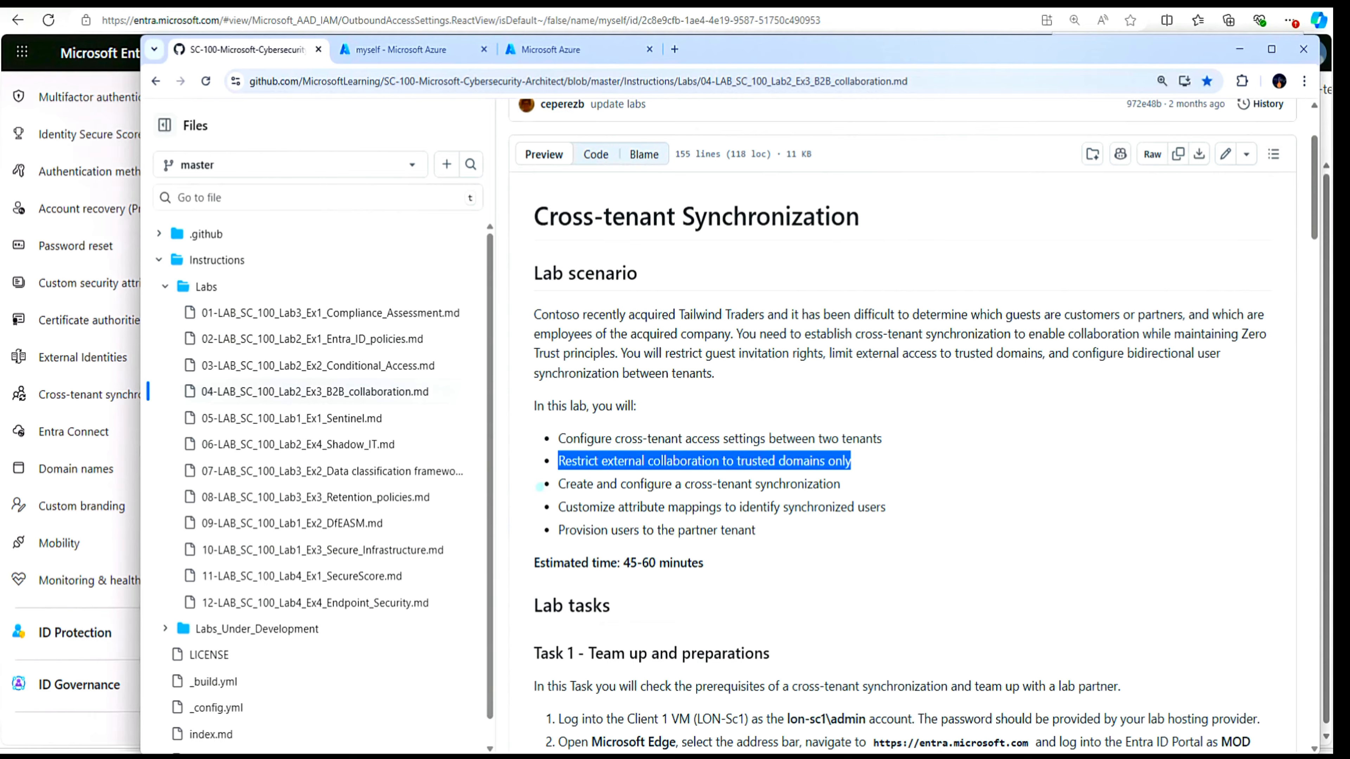
pyautogui.moveTo(539, 486); pyautogui.dragTo(834, 485)
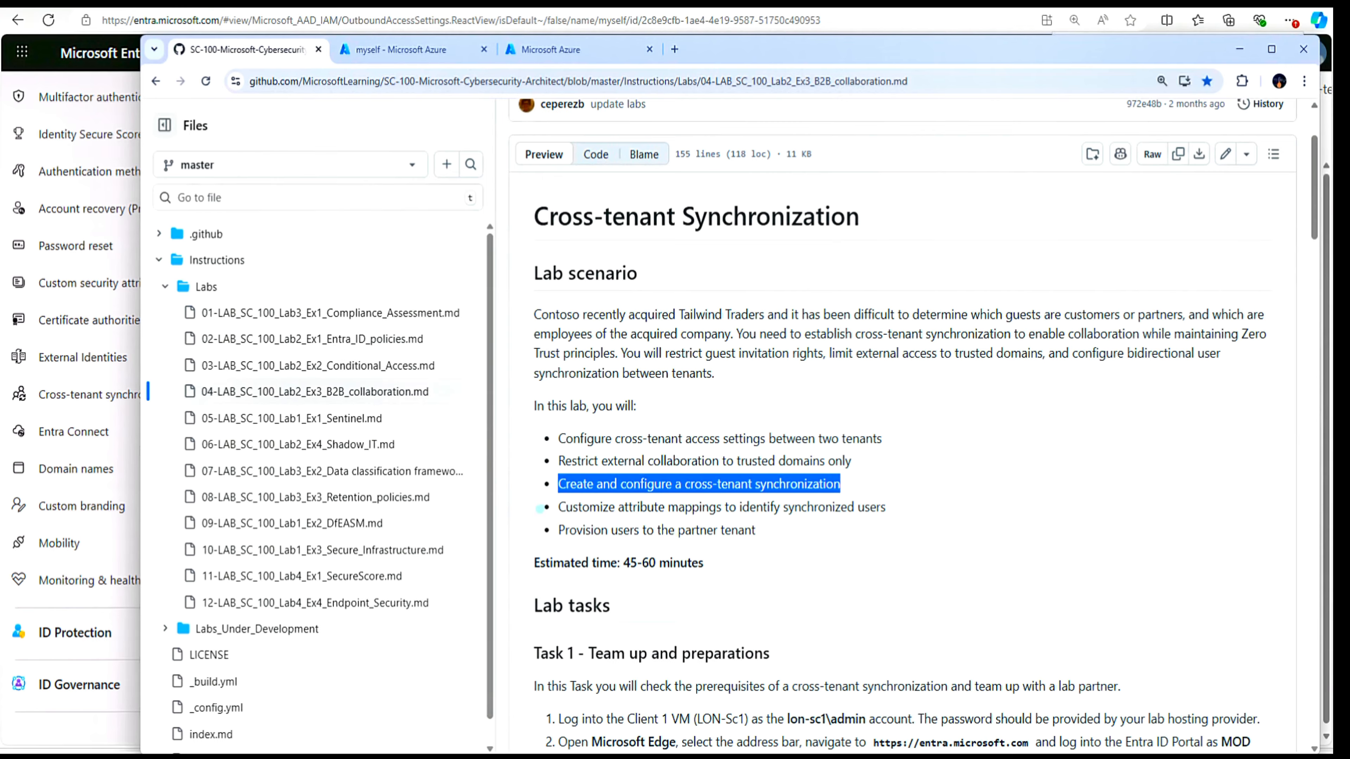
pyautogui.moveTo(540, 508); pyautogui.dragTo(884, 512)
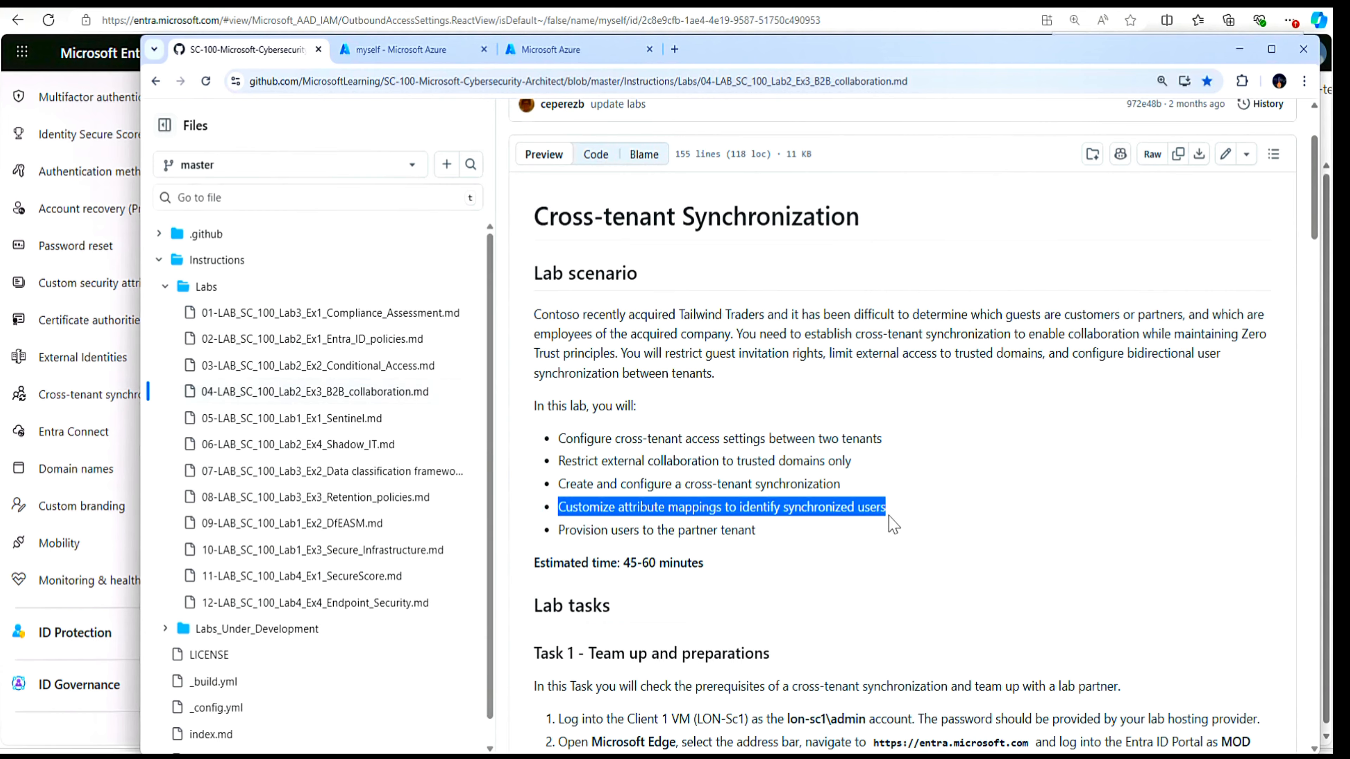
pyautogui.moveTo(556, 531); pyautogui.dragTo(784, 548)
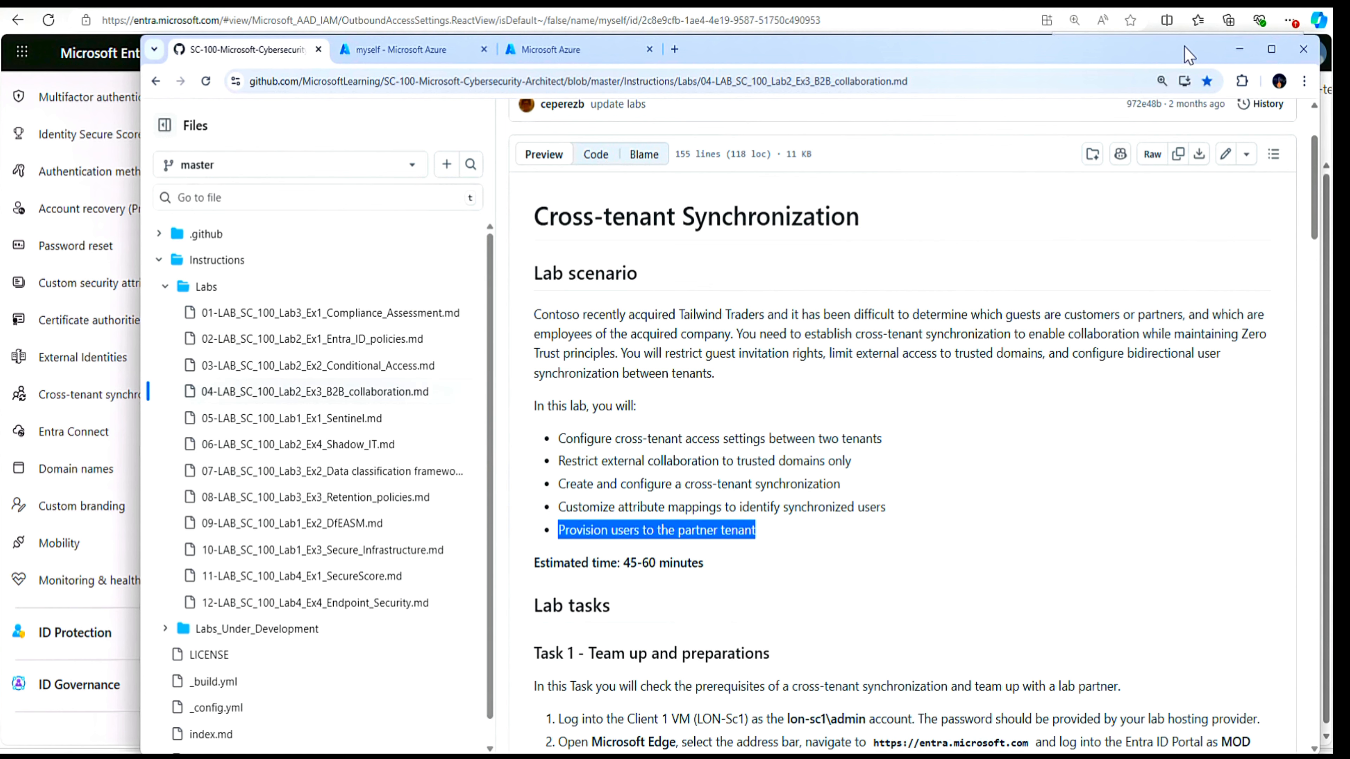
# - Switch to the Microsoft Entra admin center, duplicate its browser tab, and show the Contoso tenant's Entra ID overview in the duplicate
pyautogui.moveTo(1125, 56); pyautogui.dragTo(1349, 228)
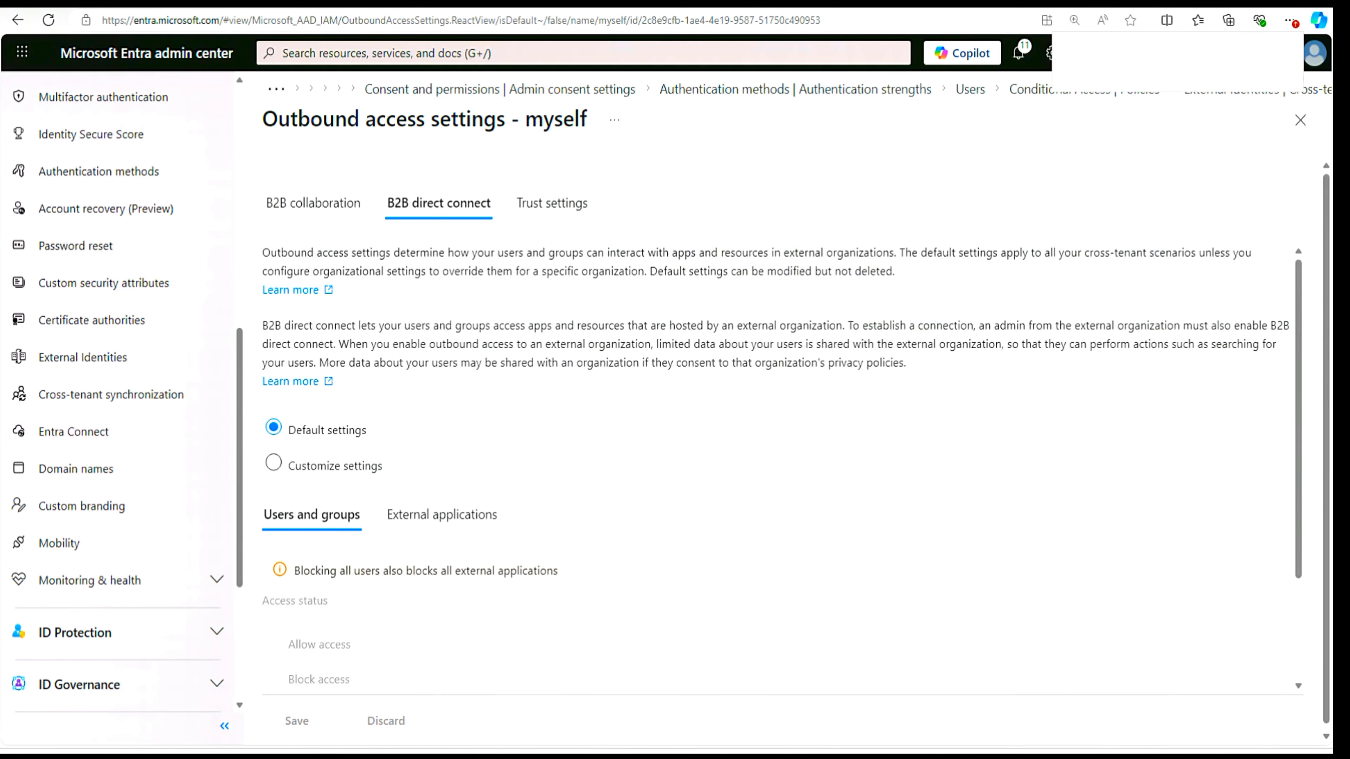
pyautogui.rightClick(146, 7)
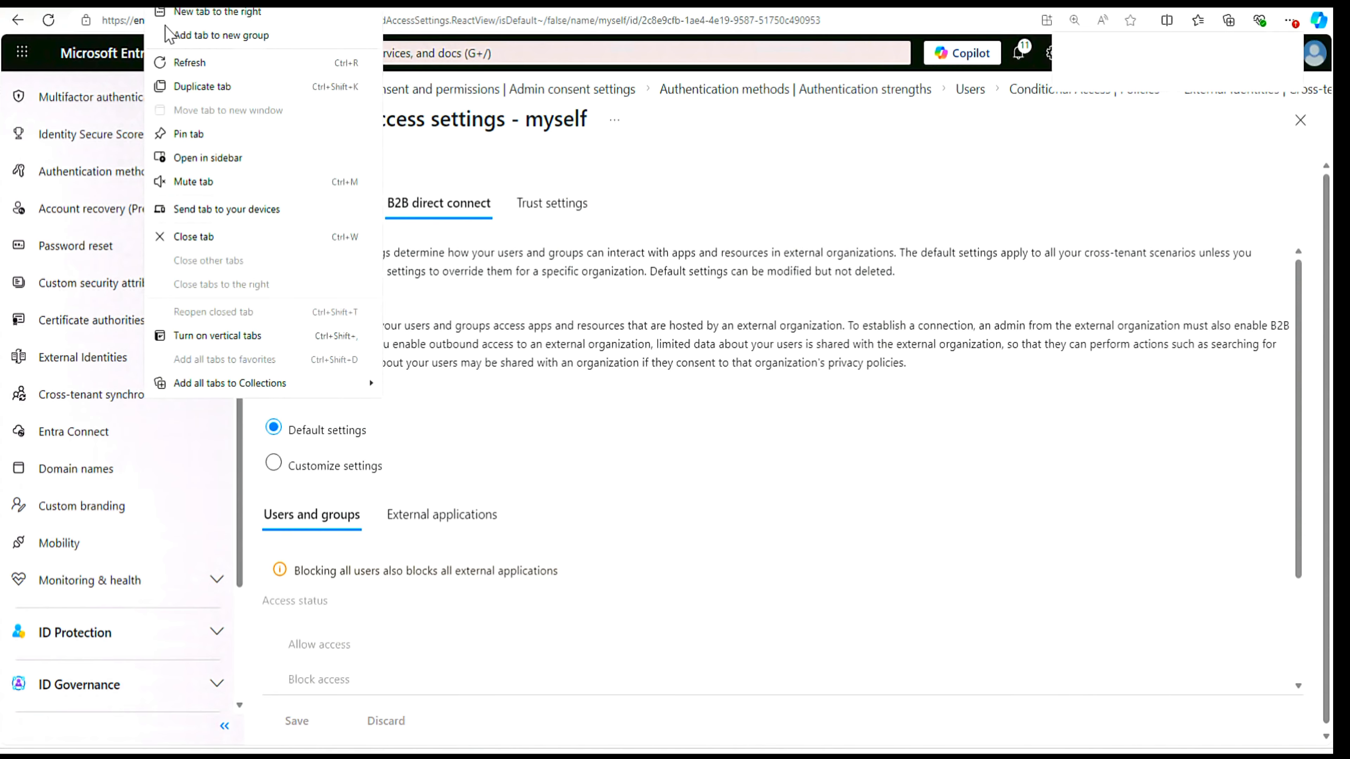
pyautogui.click(208, 90)
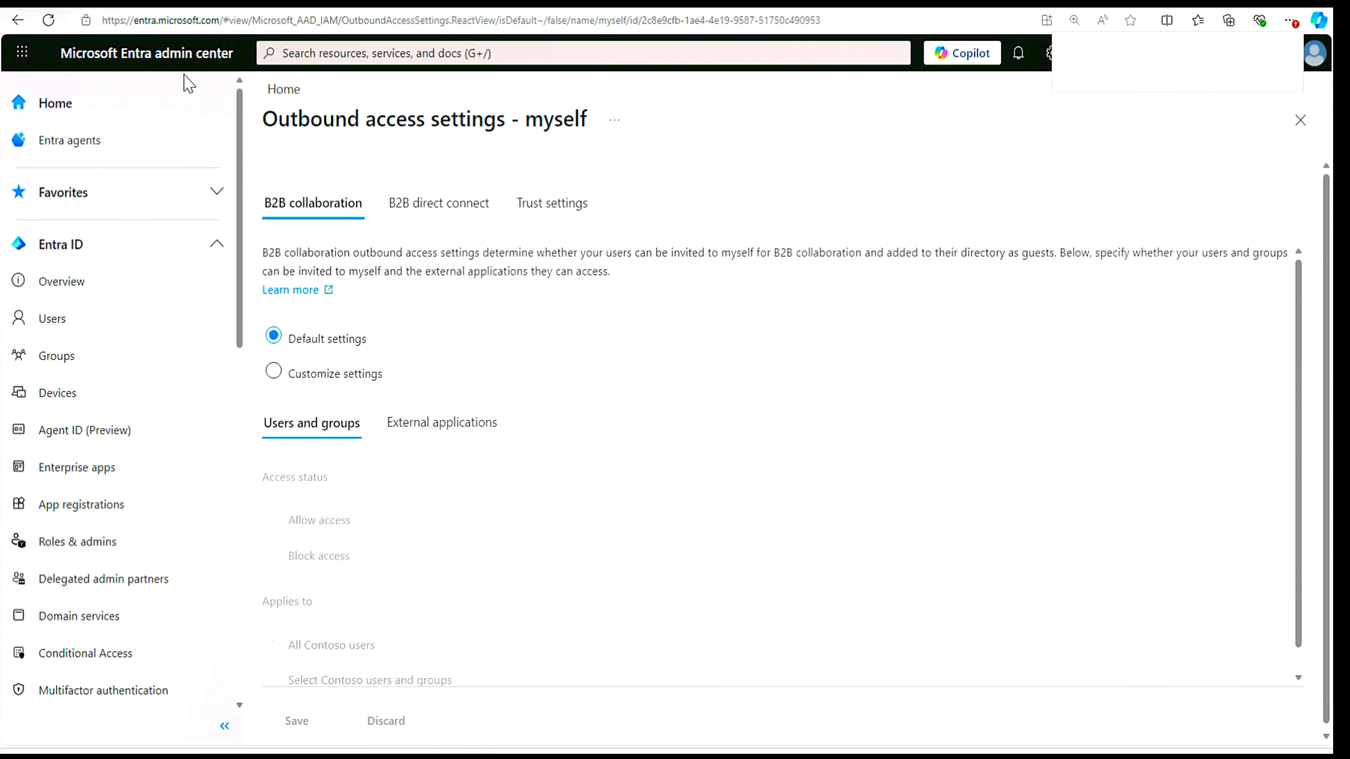
pyautogui.click(46, 246)
pyautogui.click(47, 246)
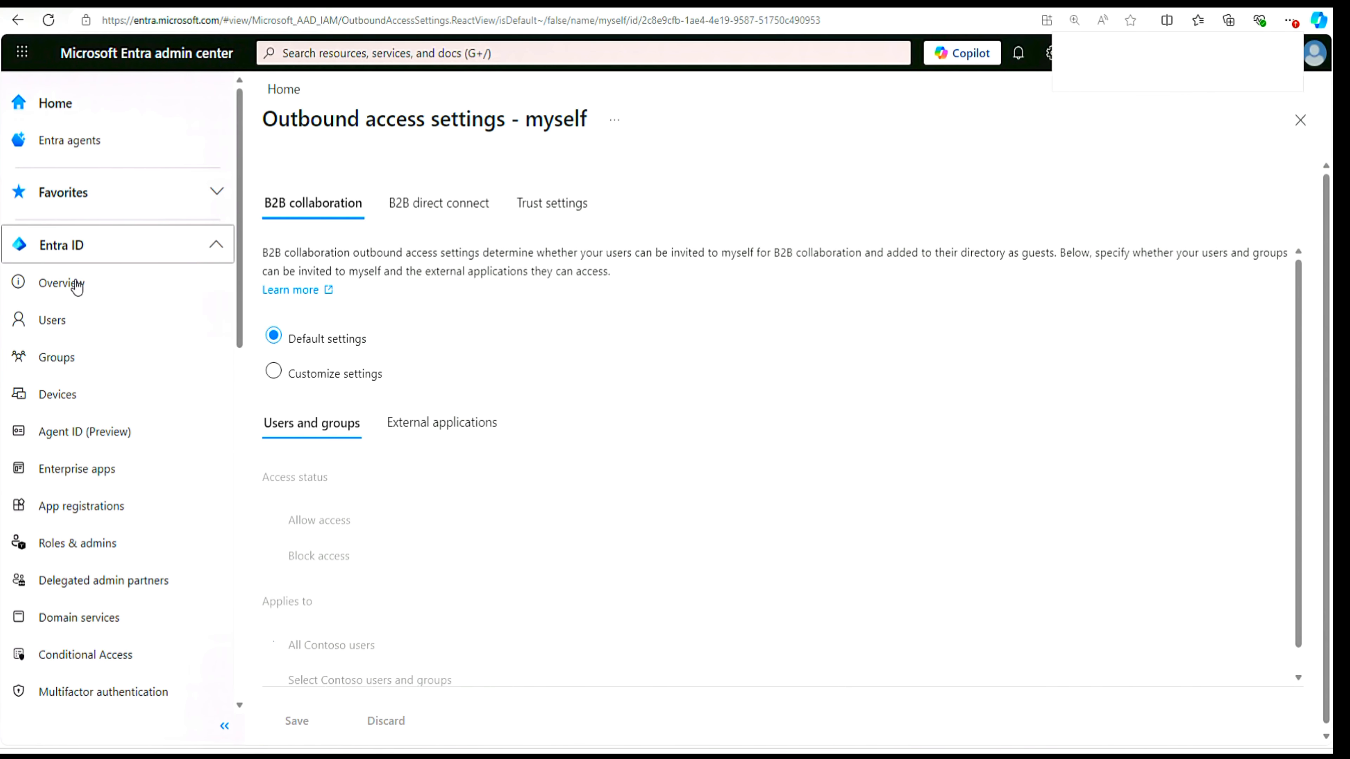
pyautogui.click(58, 290)
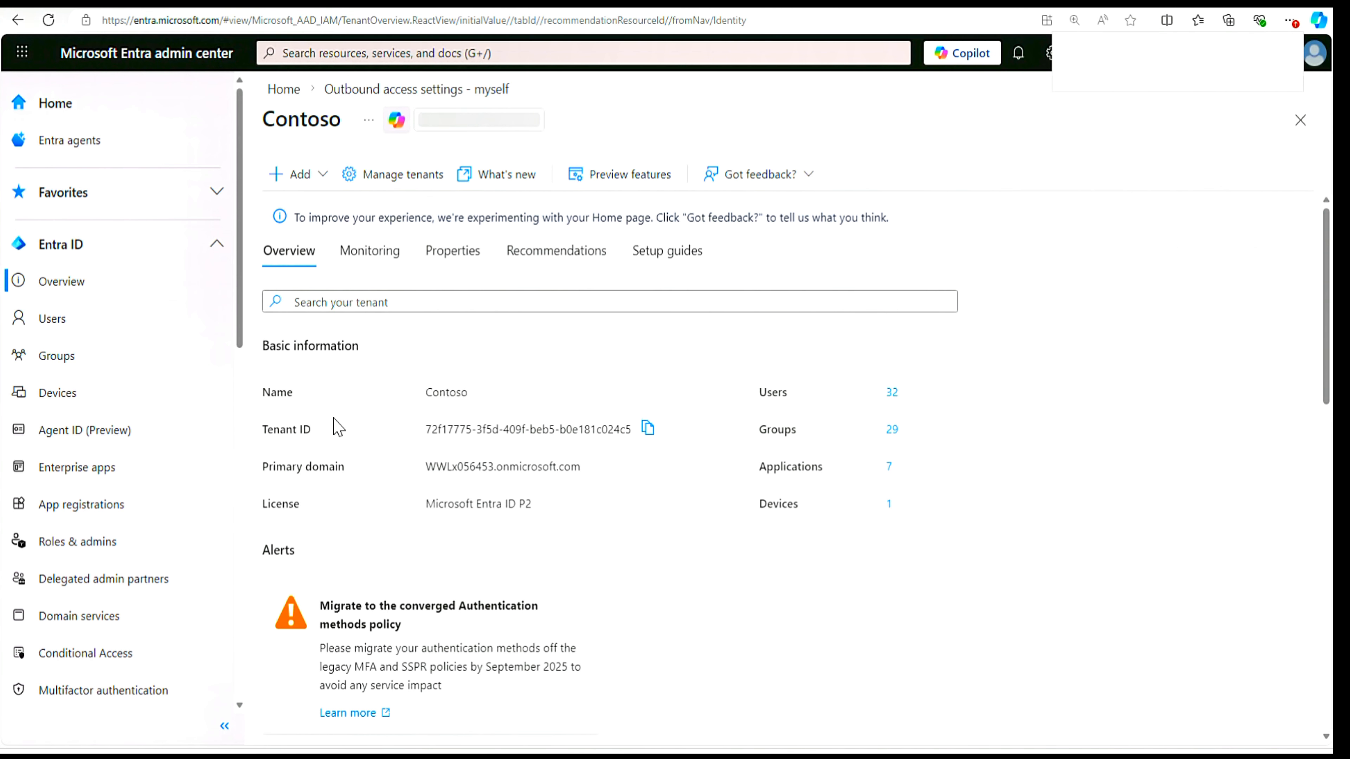
# - Record the tenant IDs and primary domains of the Contoso and Myself tenants in a new Notepad note
pyautogui.click(647, 429)
pyautogui.press('super+s')
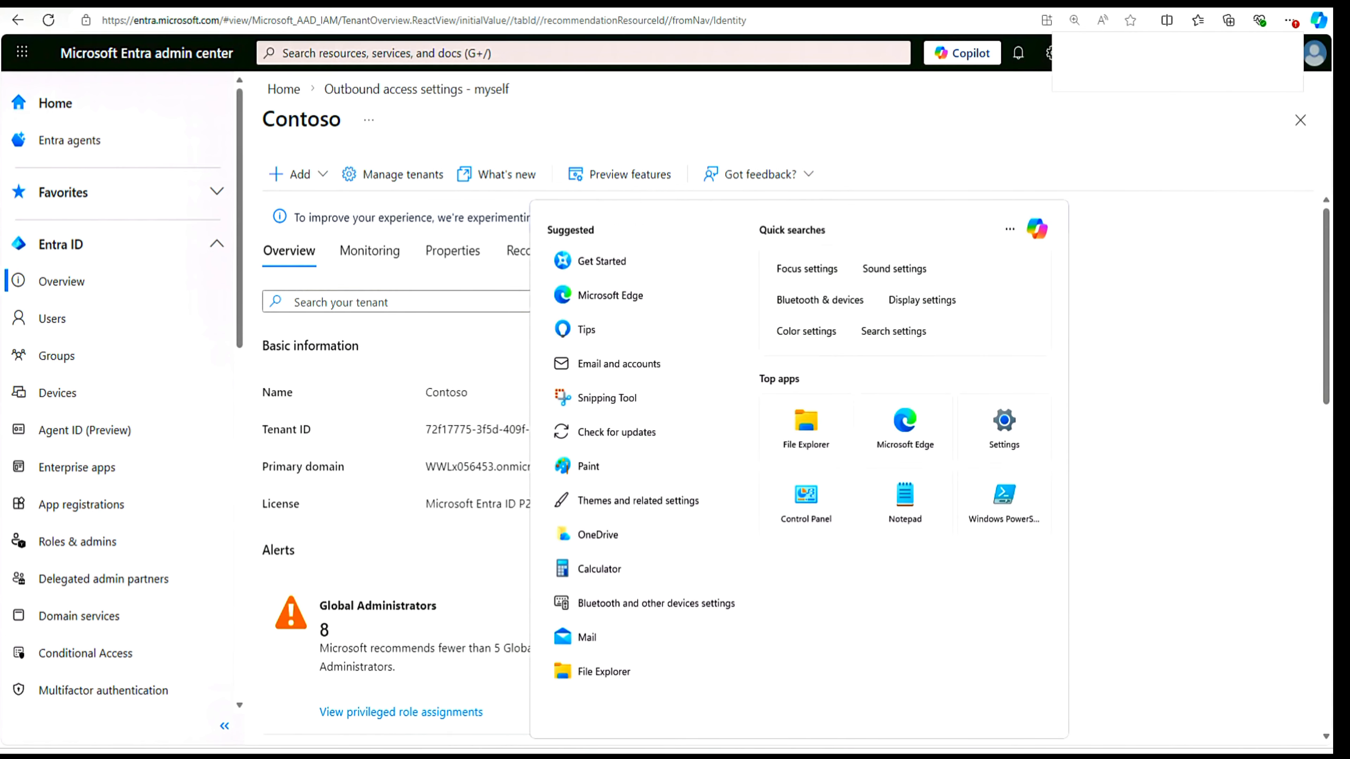
pyautogui.click(910, 504)
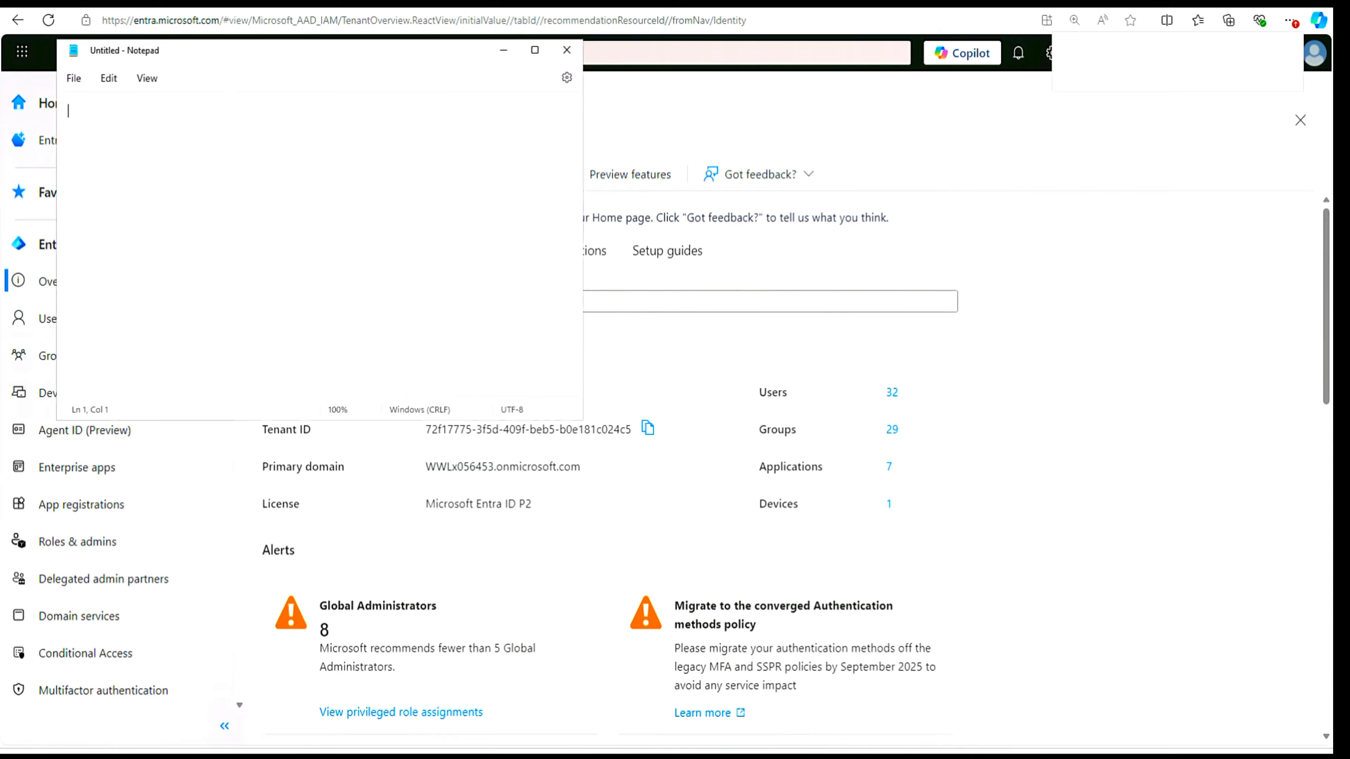
pyautogui.hotkey('ctrl', 'v')
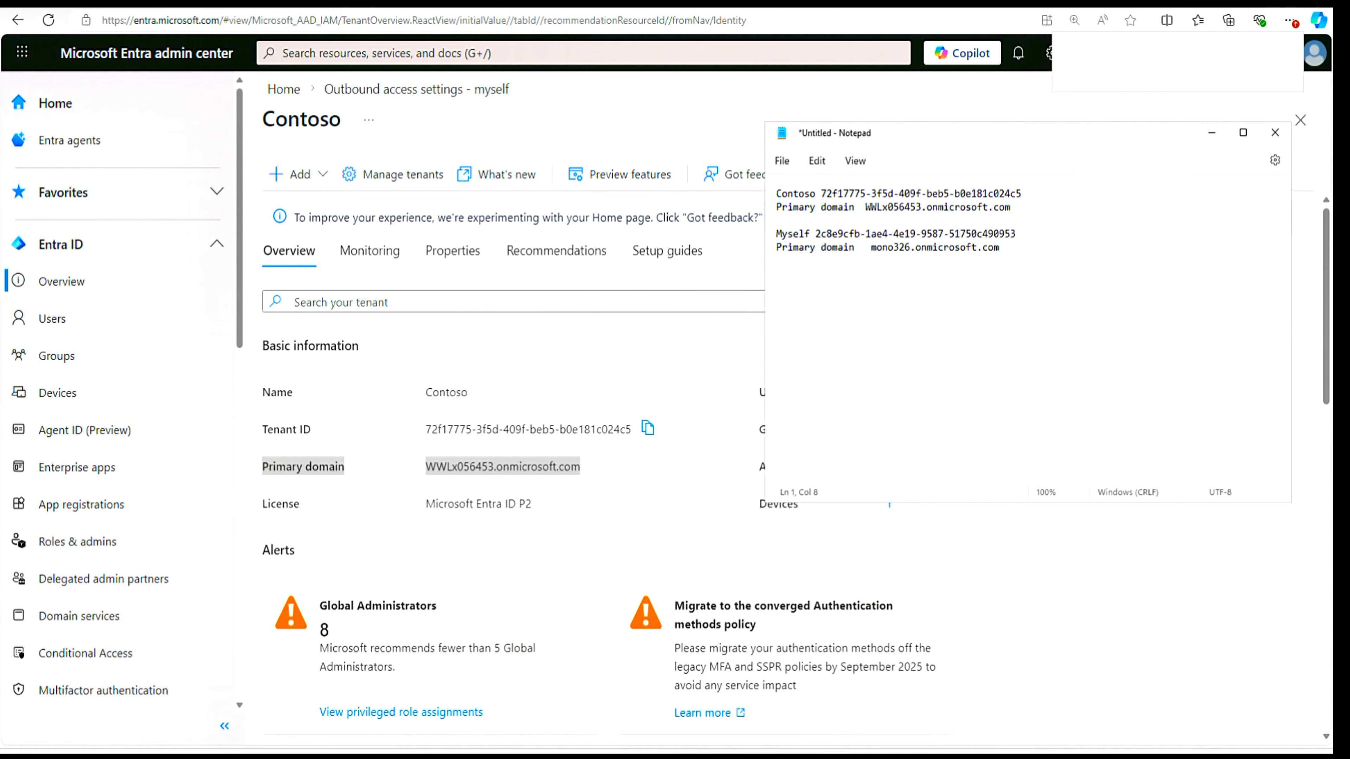
# - Switch to the Azure portal and compare the myself tenant's overview with the tenant details in the Notepad note
pyautogui.moveTo(1328, 204); pyautogui.dragTo(653, 29)
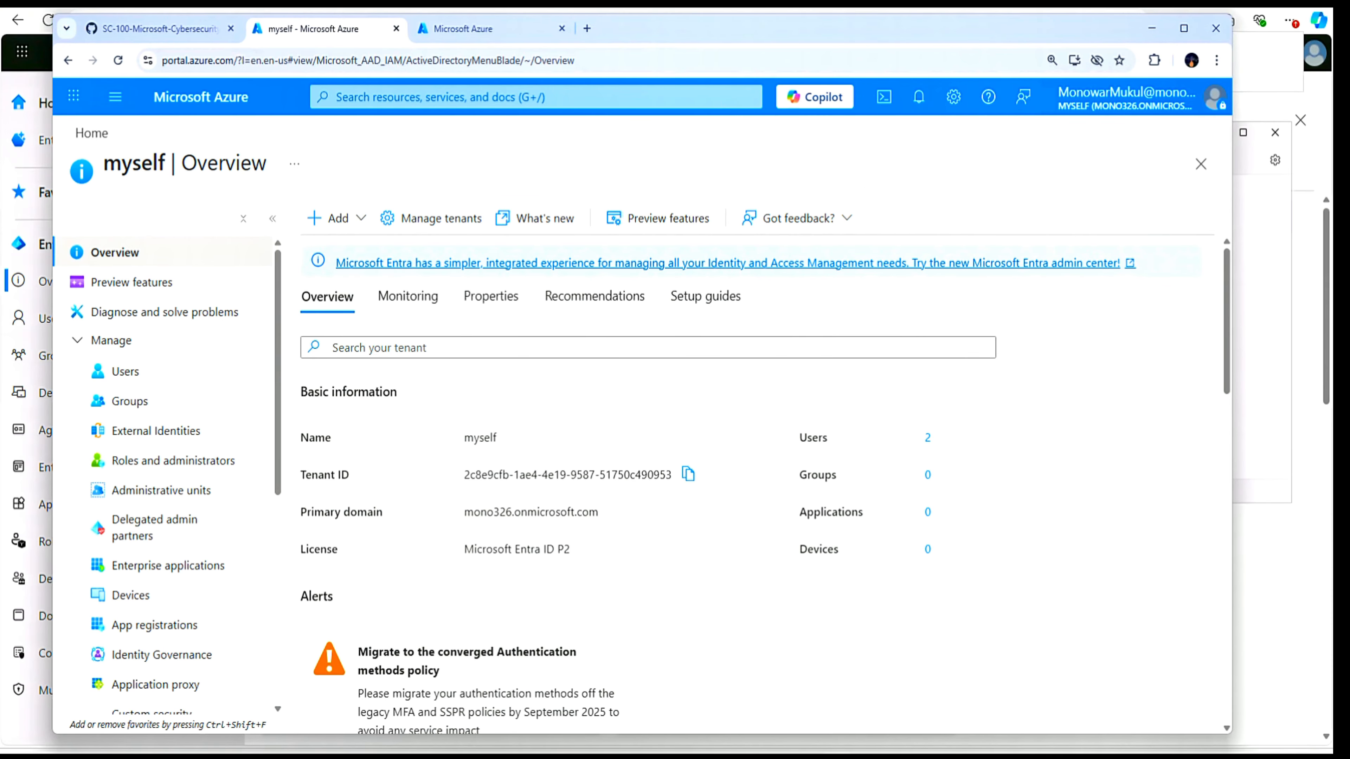
pyautogui.moveTo(1025, 42); pyautogui.dragTo(1050, 314)
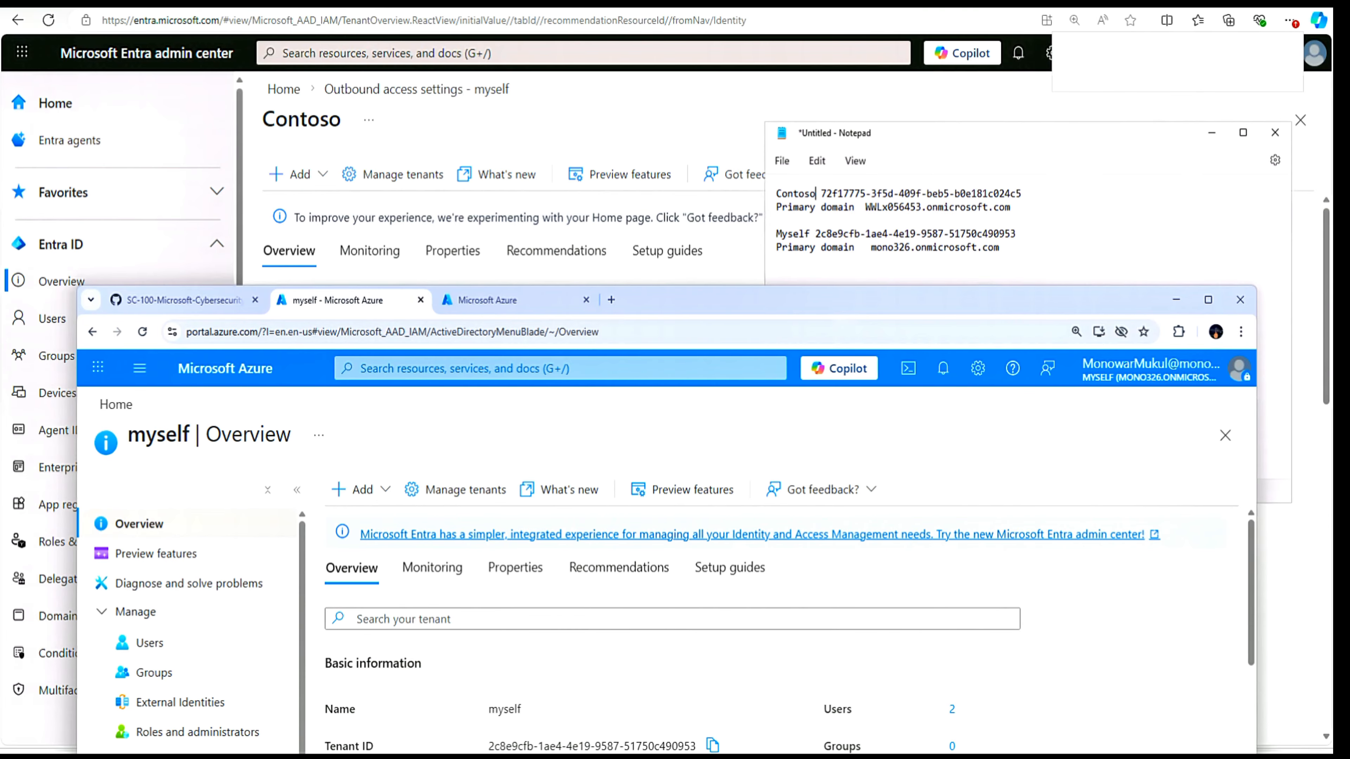
pyautogui.moveTo(985, 305); pyautogui.dragTo(952, 61)
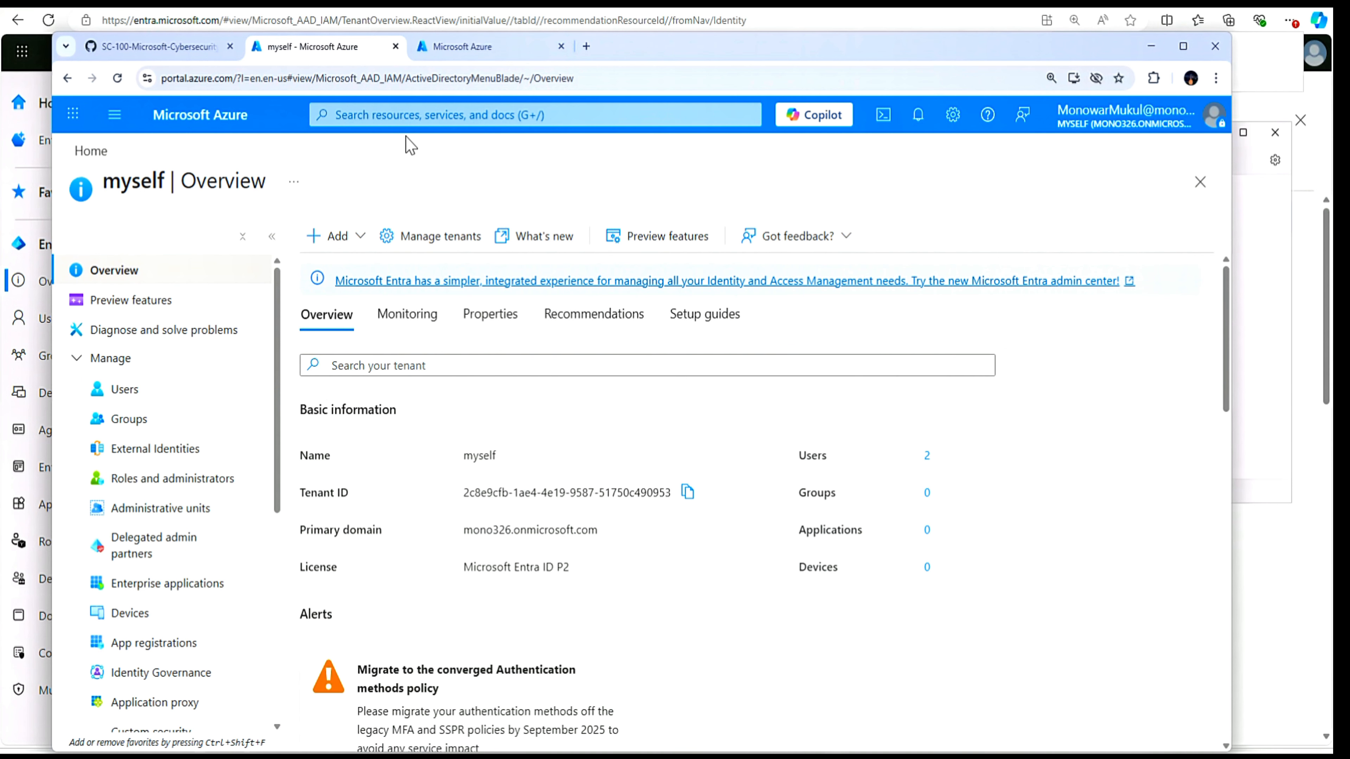
# - View the cross-tenant access settings under External Identities for the myself tenant
pyautogui.click(336, 114)
pyautogui.click(387, 318)
pyautogui.click(188, 452)
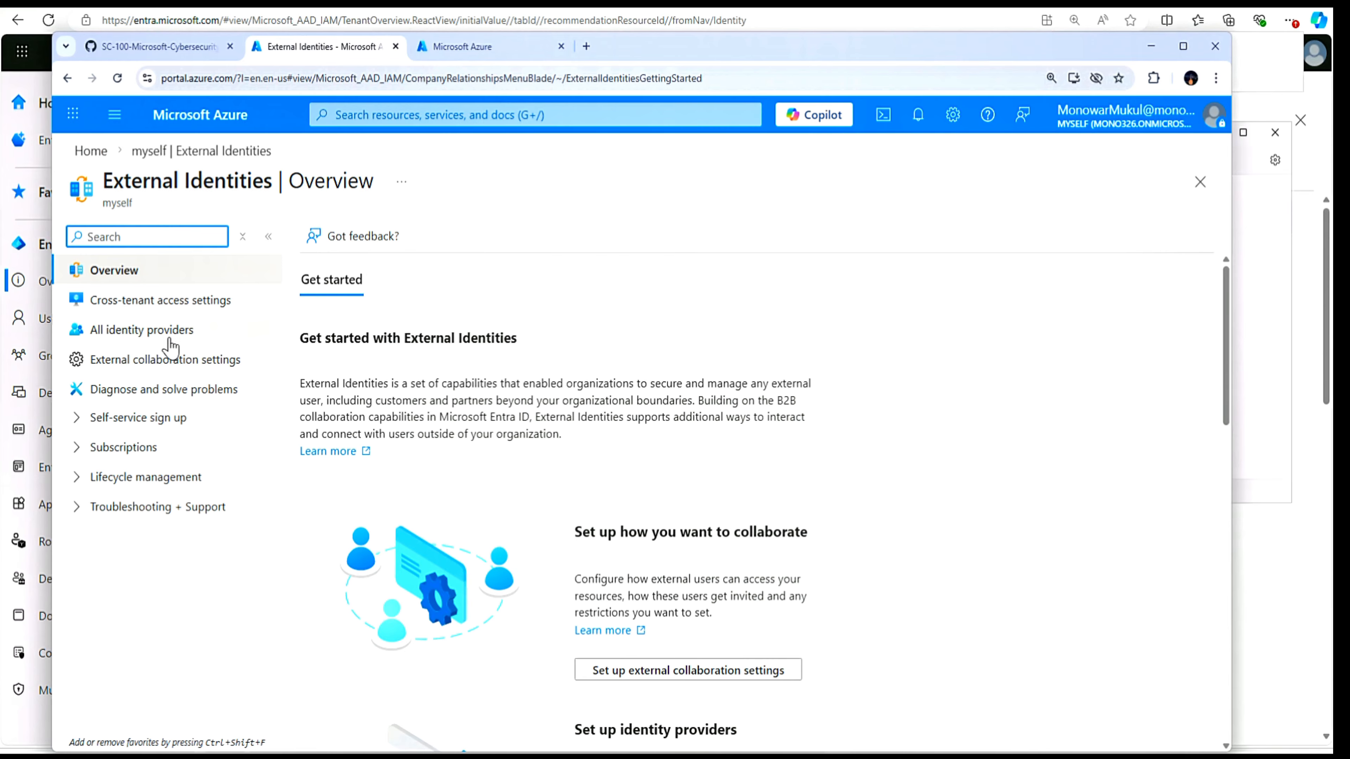
pyautogui.click(169, 310)
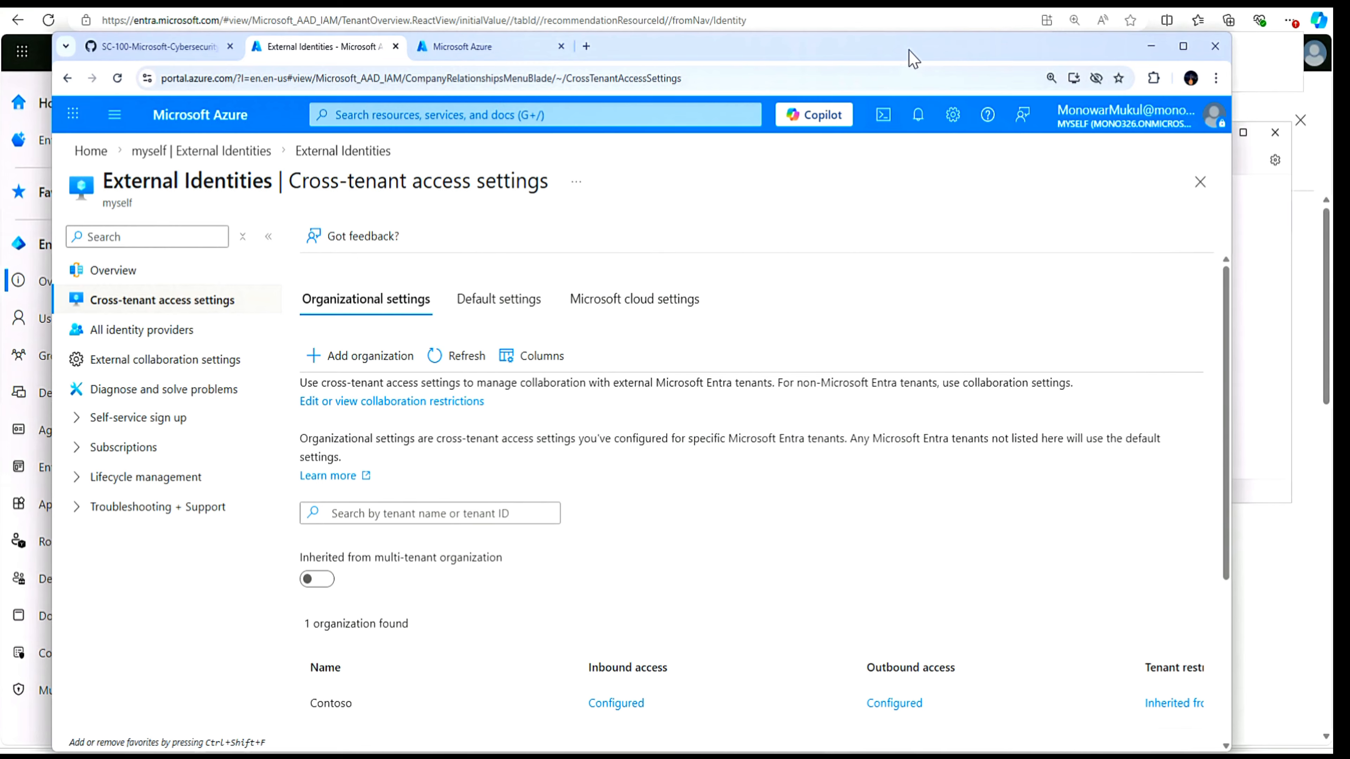
pyautogui.moveTo(909, 53); pyautogui.dragTo(943, 42)
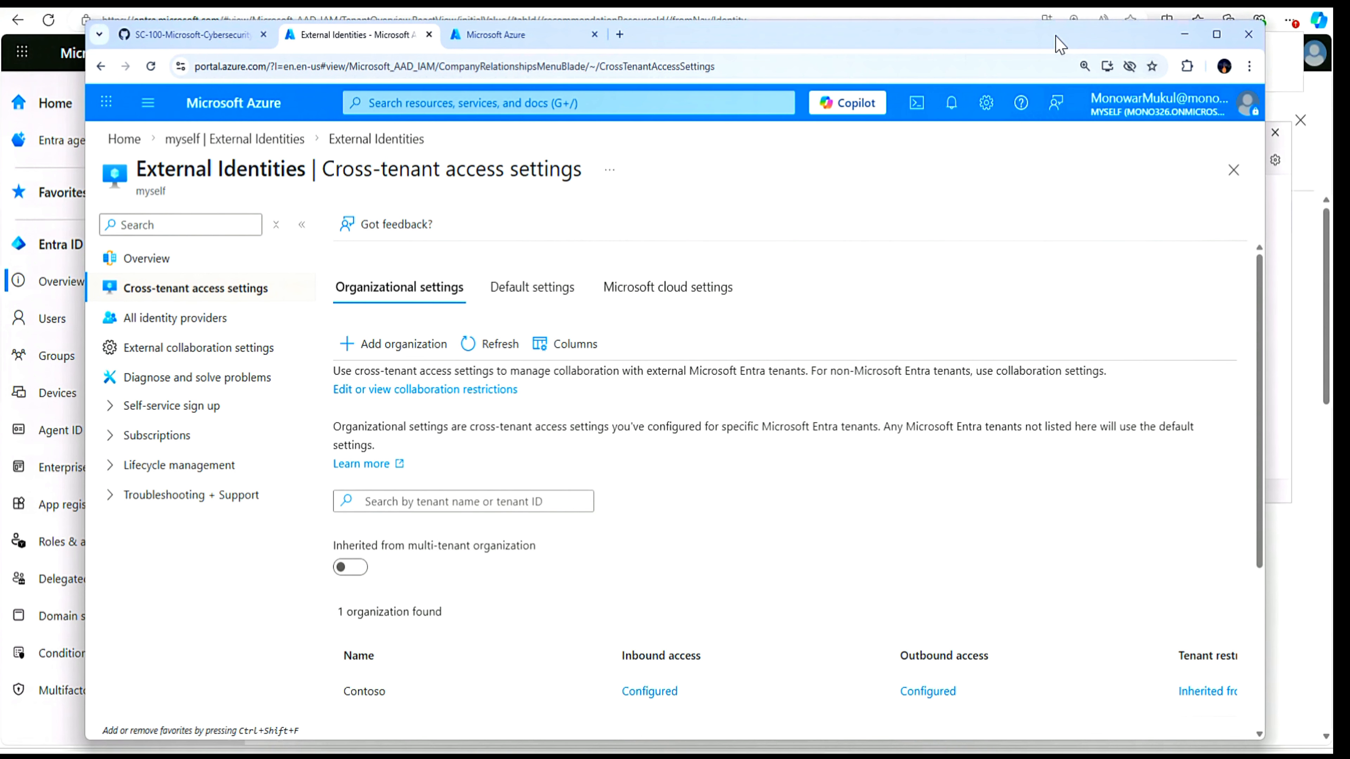
# - Switch back to the Contoso tenant in the Entra admin center and open its External Identities cross-tenant access settings
pyautogui.click(1185, 35)
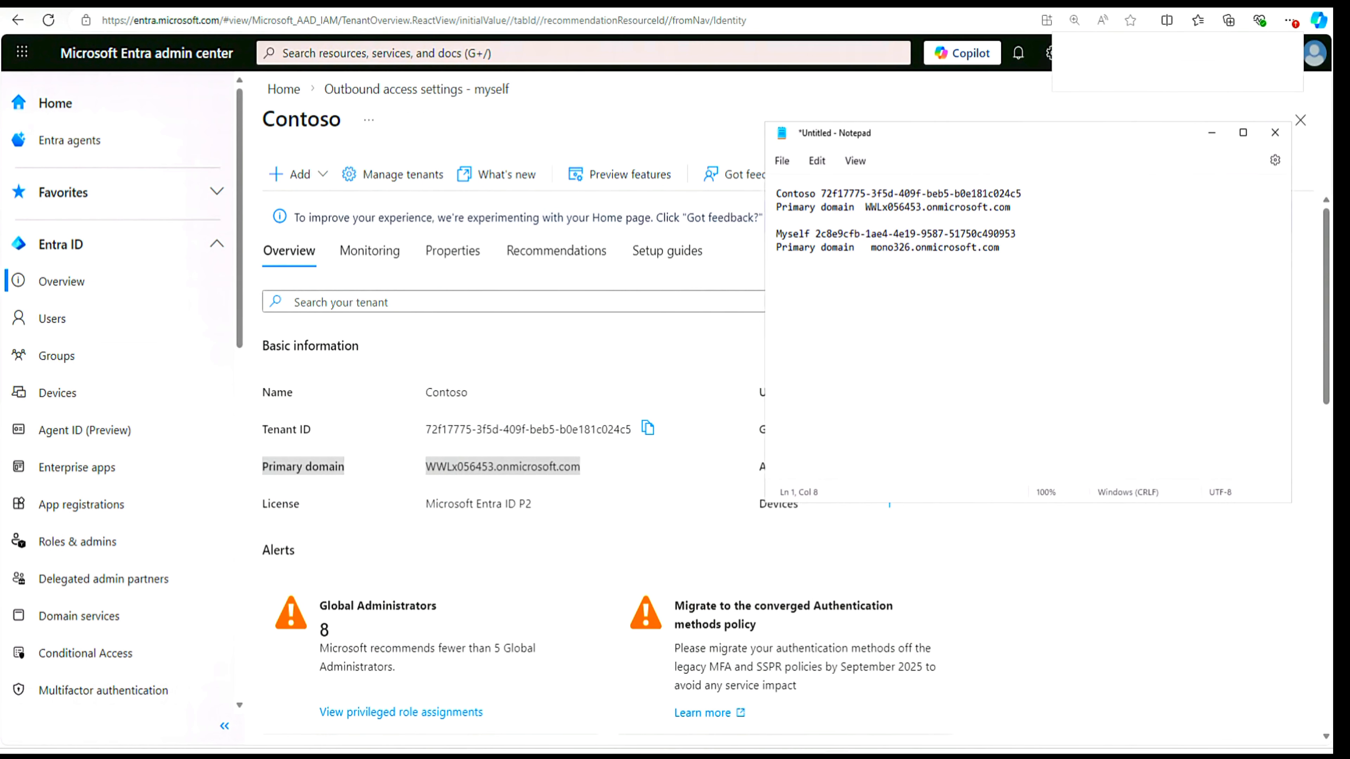
pyautogui.click(552, 374)
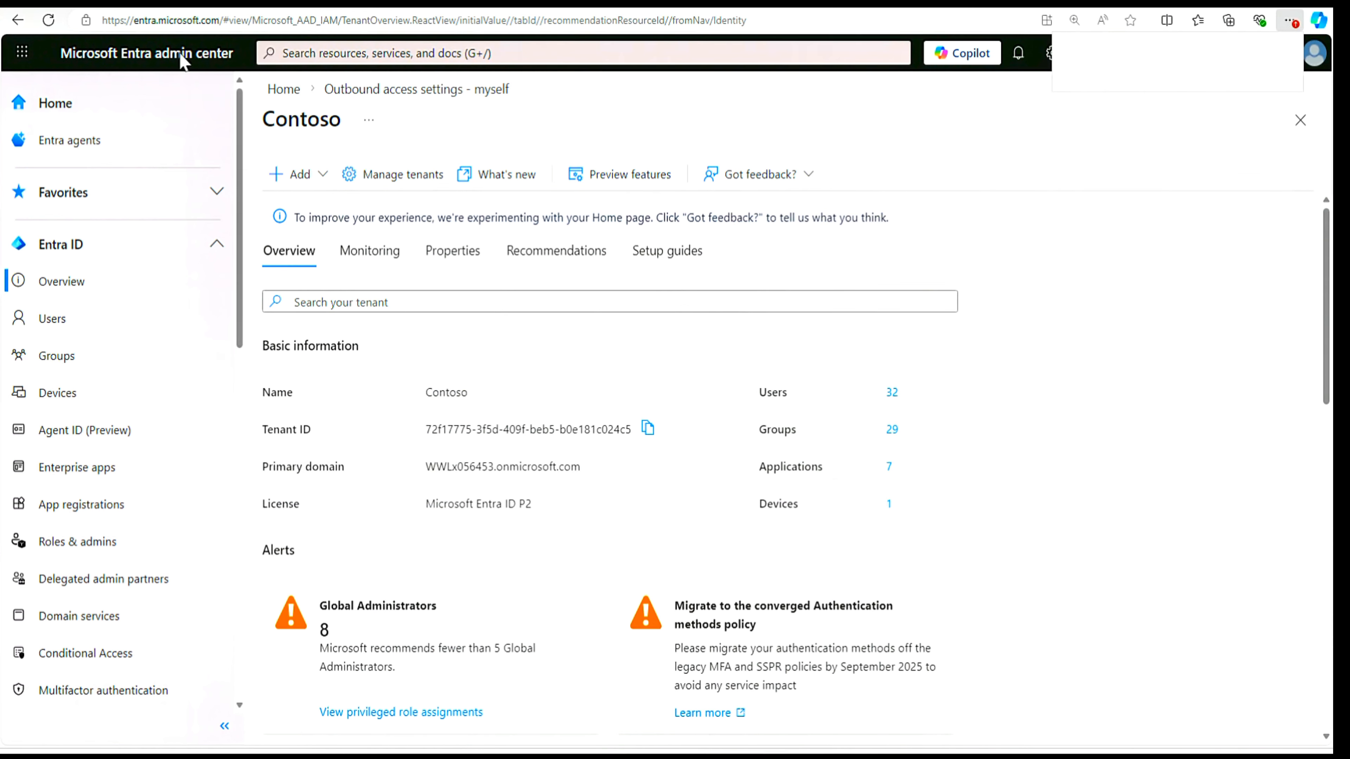
pyautogui.click(164, 1)
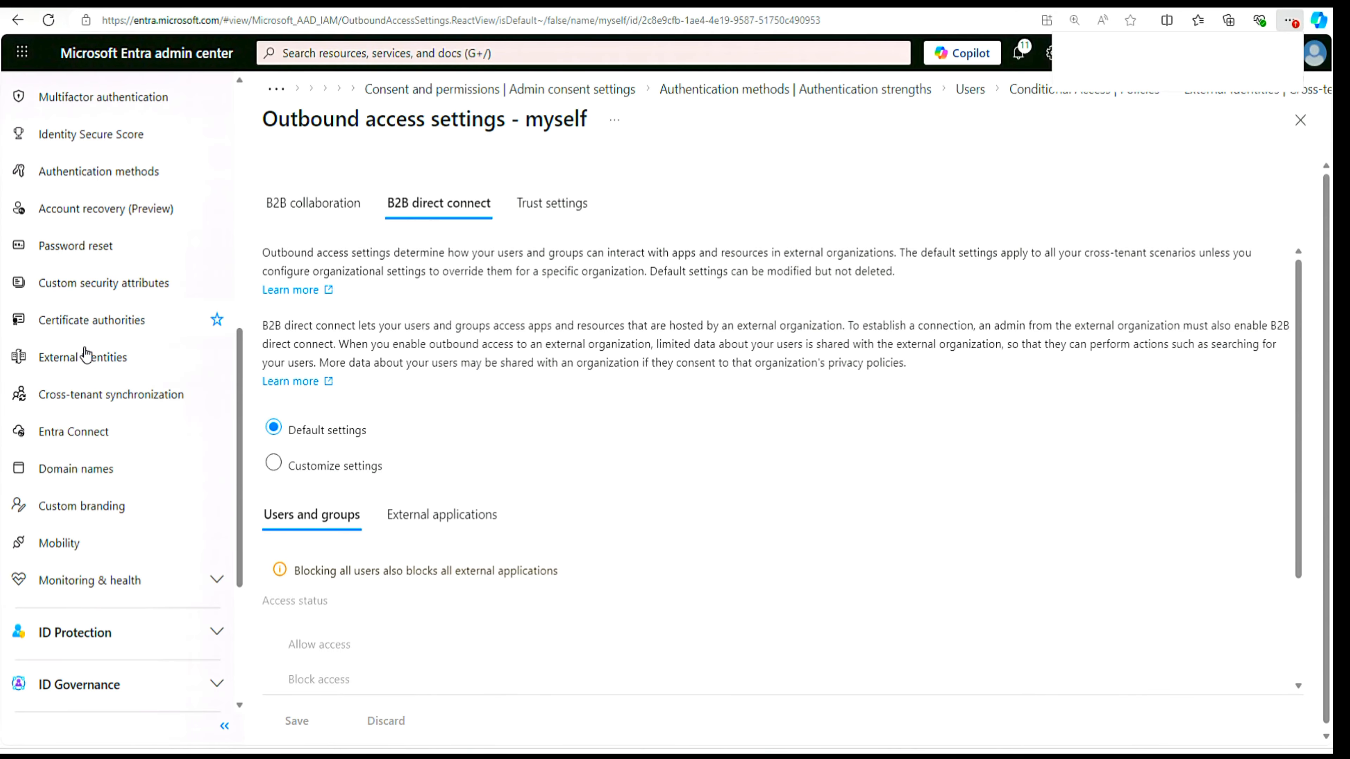
pyautogui.click(74, 359)
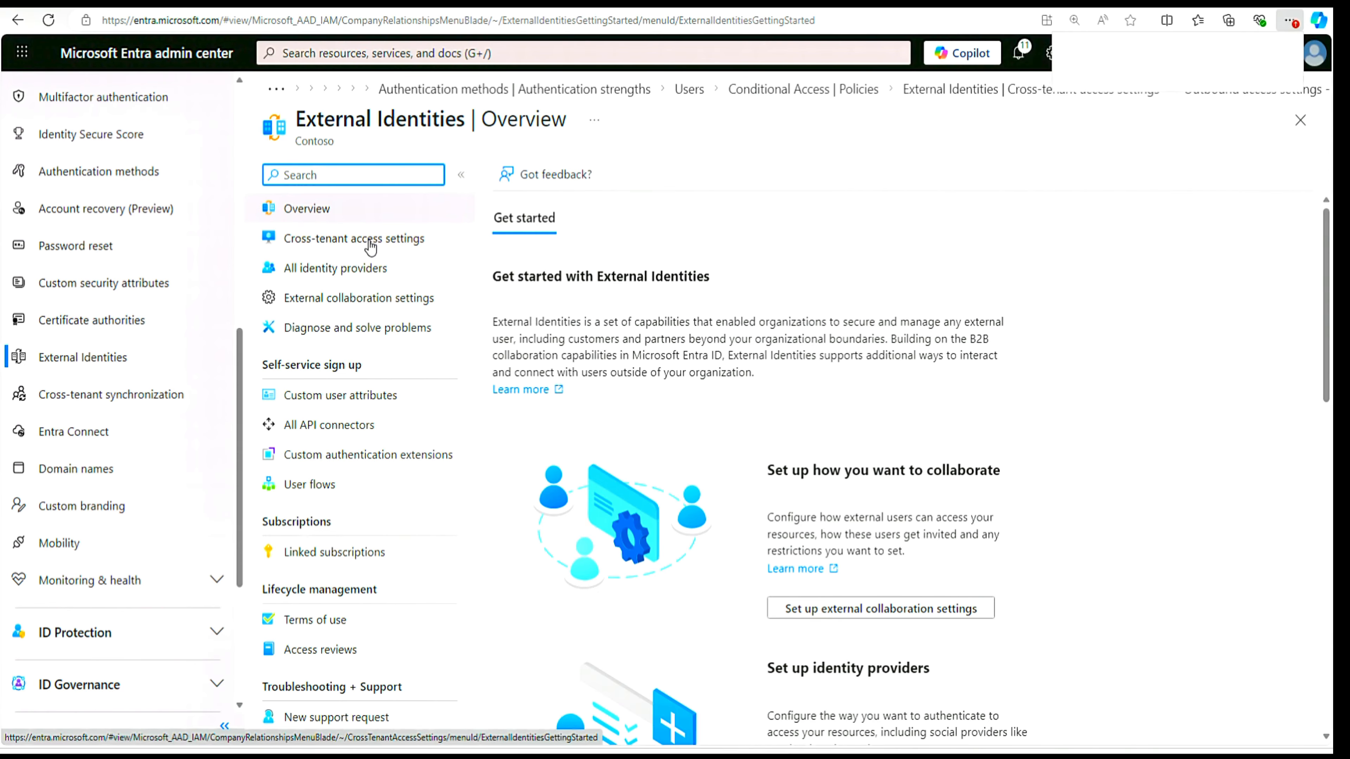
pyautogui.click(370, 241)
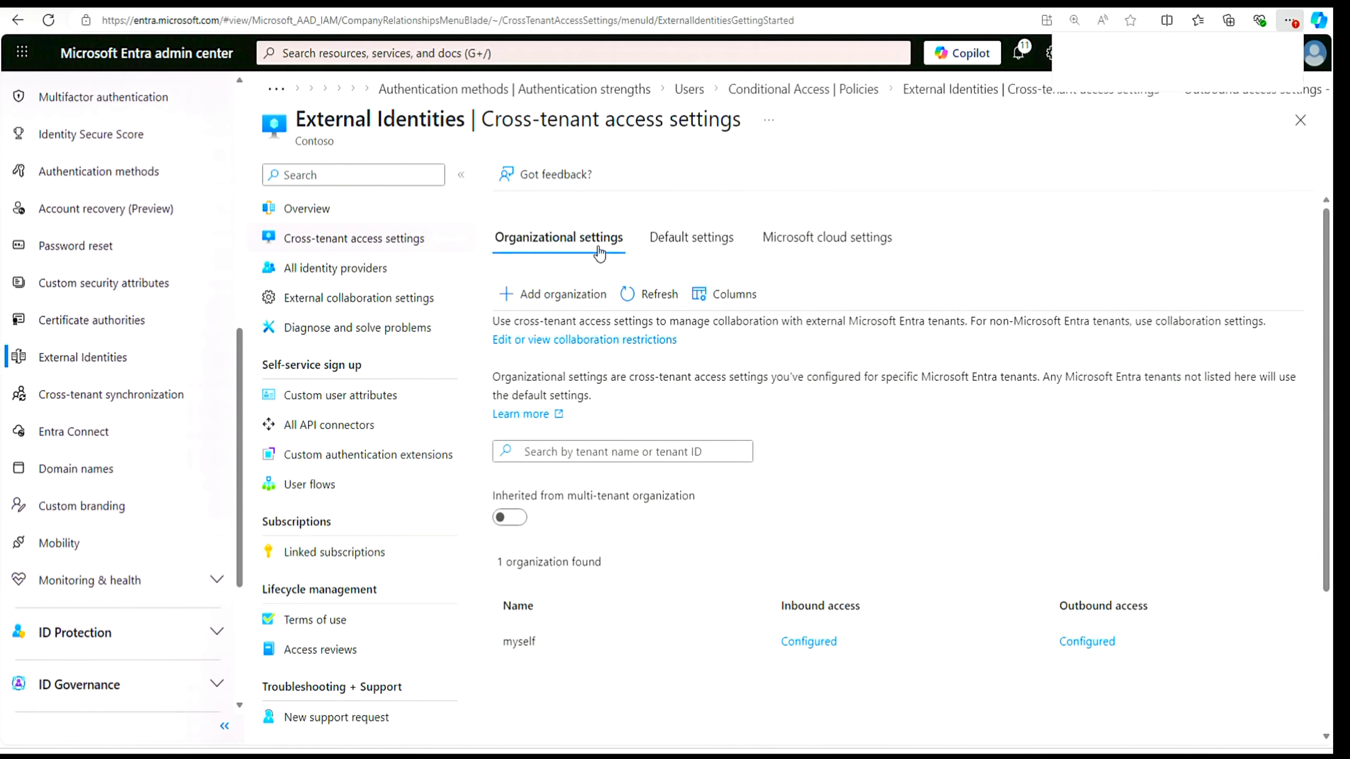
# - Start adding an organization to Contoso's organizational settings and copy the Myself tenant ID from the Notepad note
pyautogui.click(547, 301)
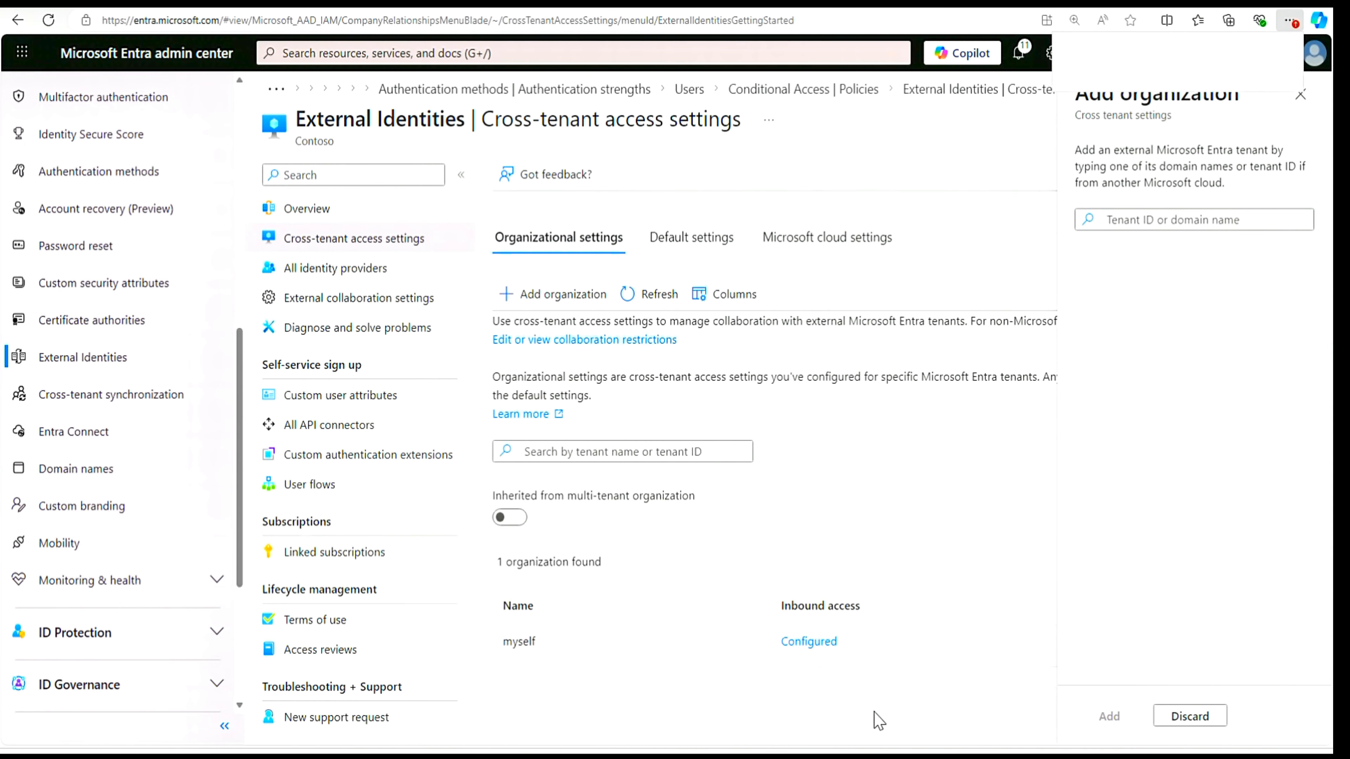
pyautogui.click(818, 756)
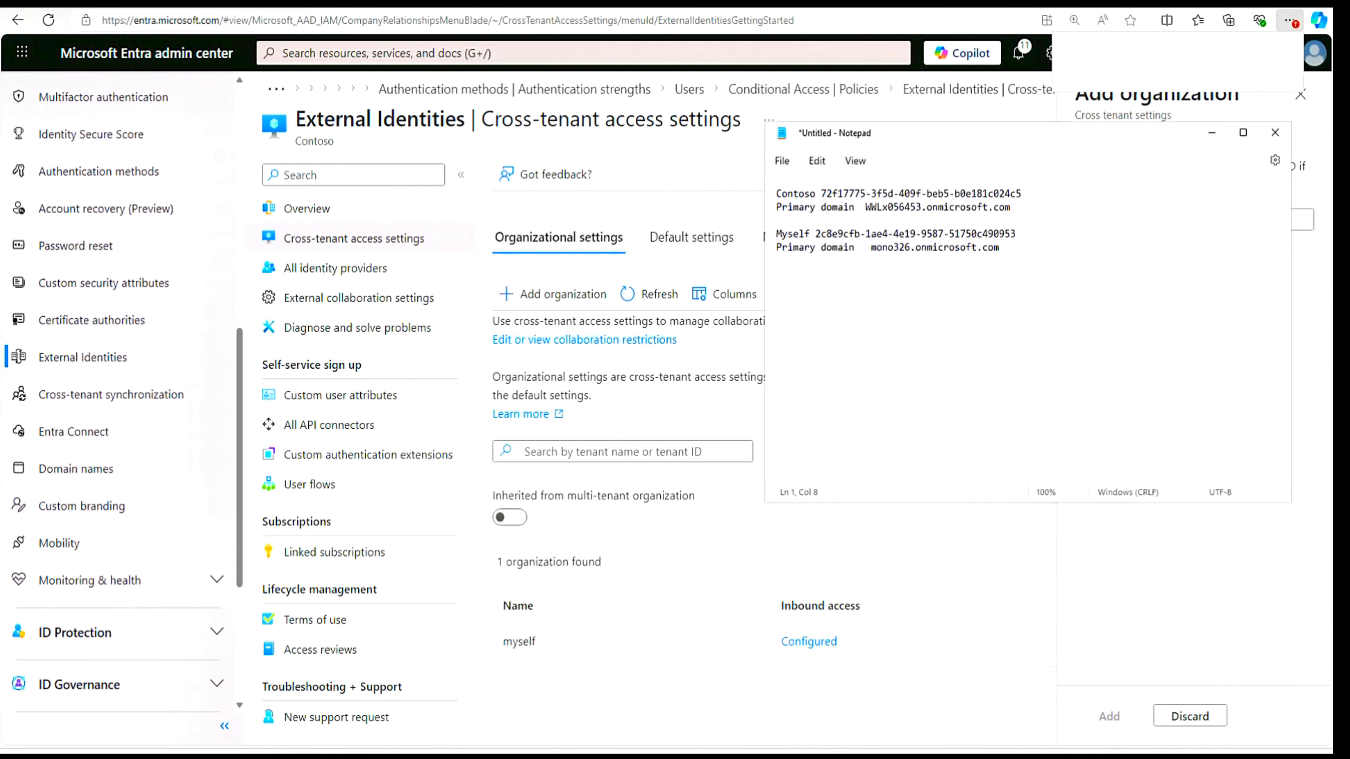
pyautogui.moveTo(815, 233); pyautogui.dragTo(1006, 233)
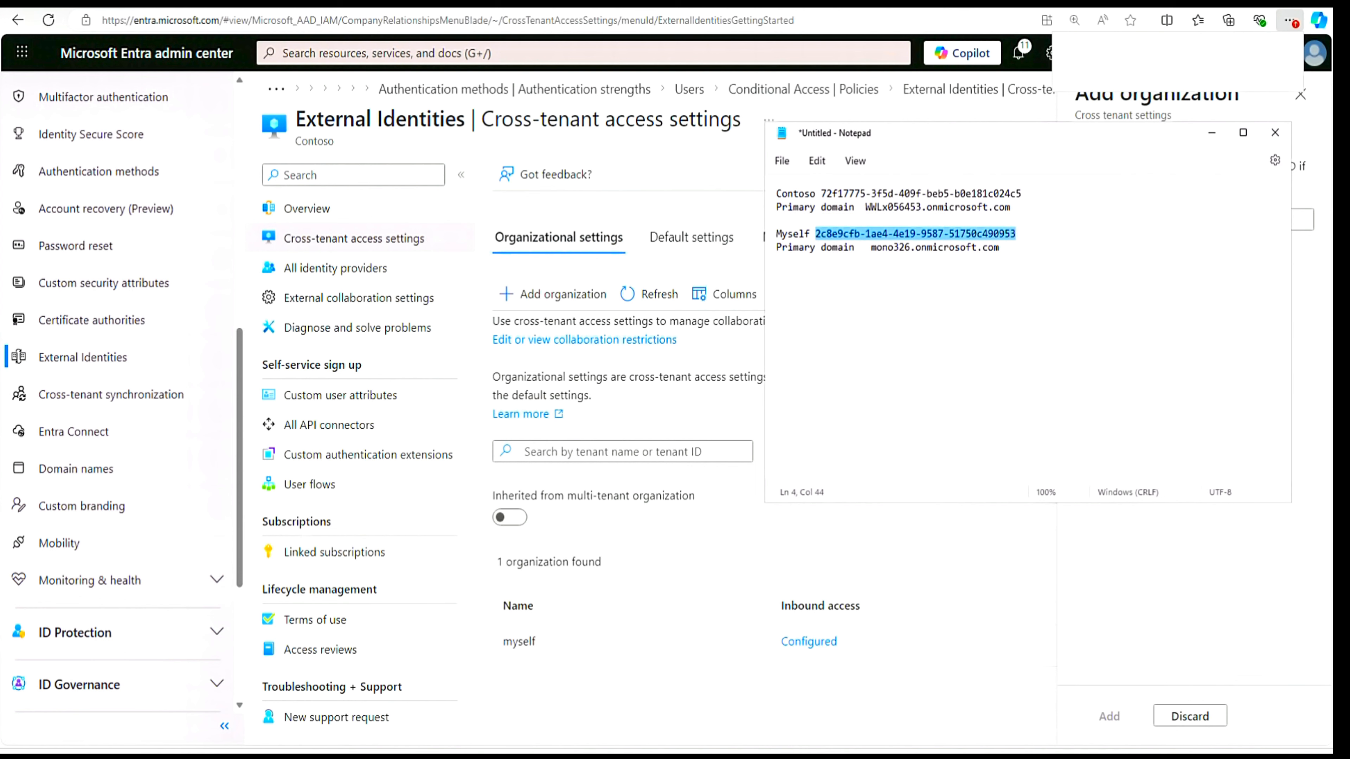
pyautogui.rightClick(1008, 235)
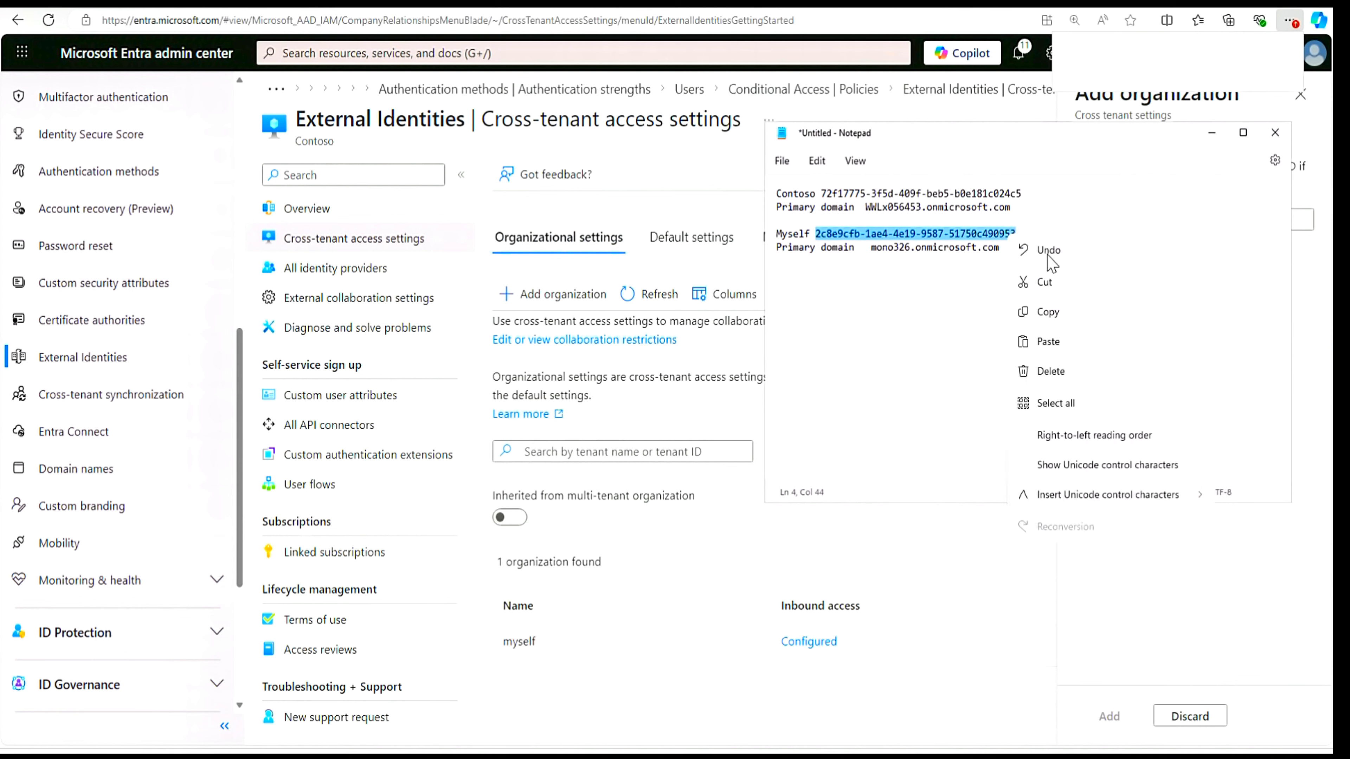
pyautogui.click(1055, 314)
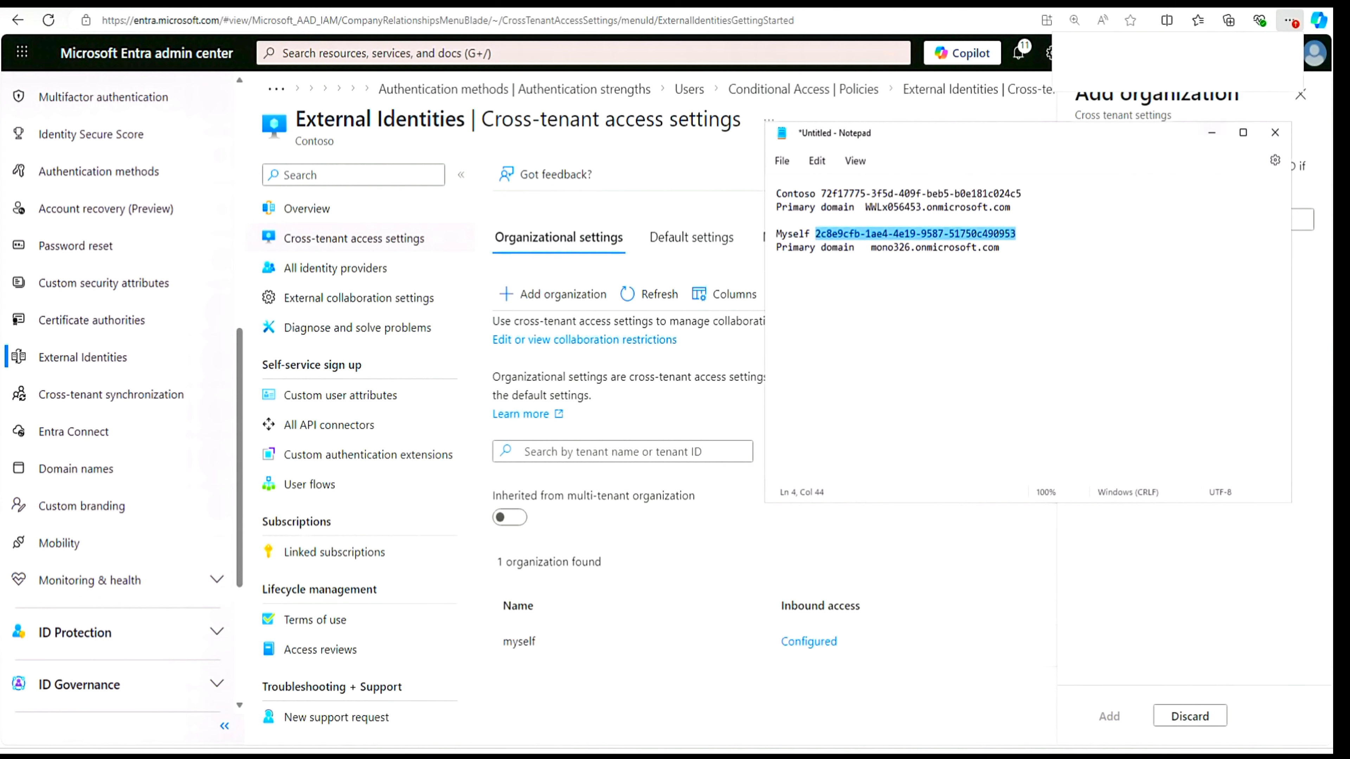
# - Try to add the myself tenant as an organization using its copied tenant ID
pyautogui.click(1309, 298)
pyautogui.click(1272, 220)
pyautogui.rightClick(1272, 219)
pyautogui.click(1114, 216)
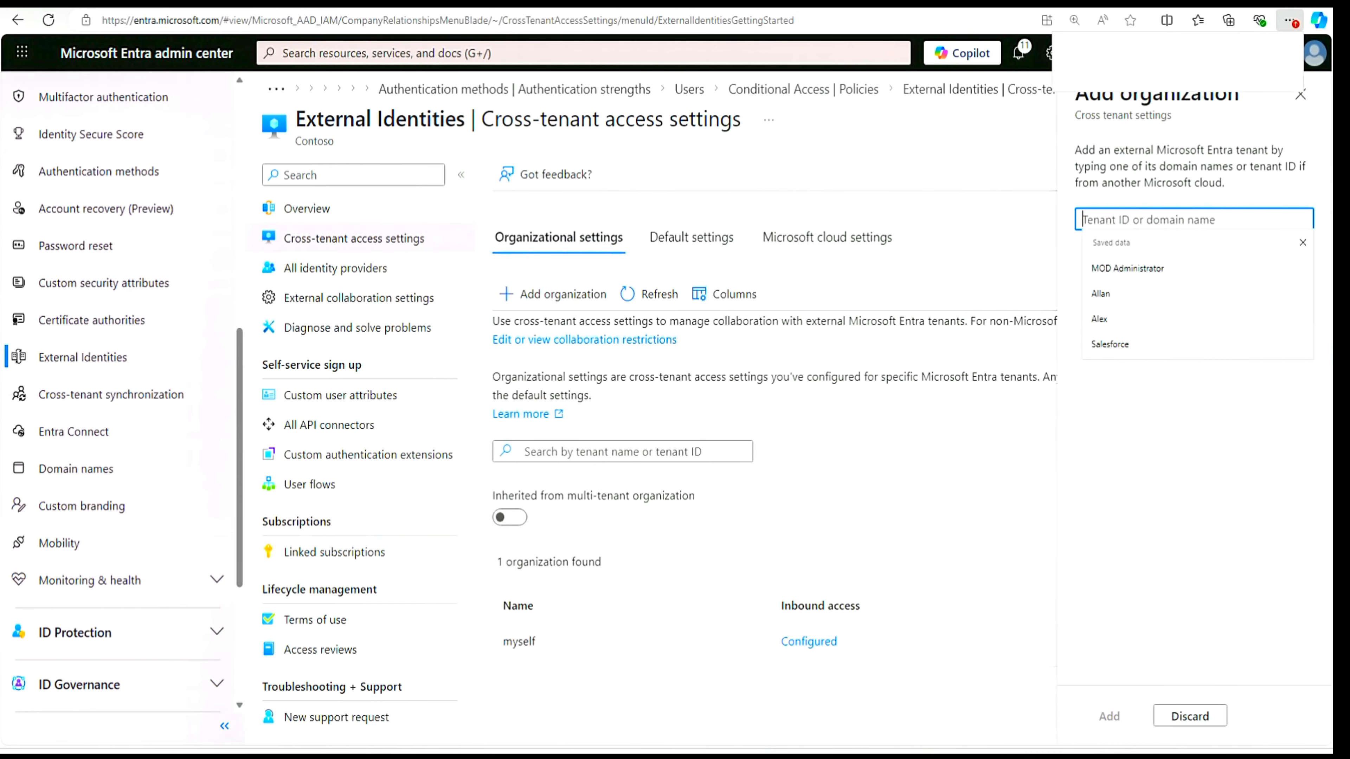
pyautogui.hotkey('ctrl', 'v')
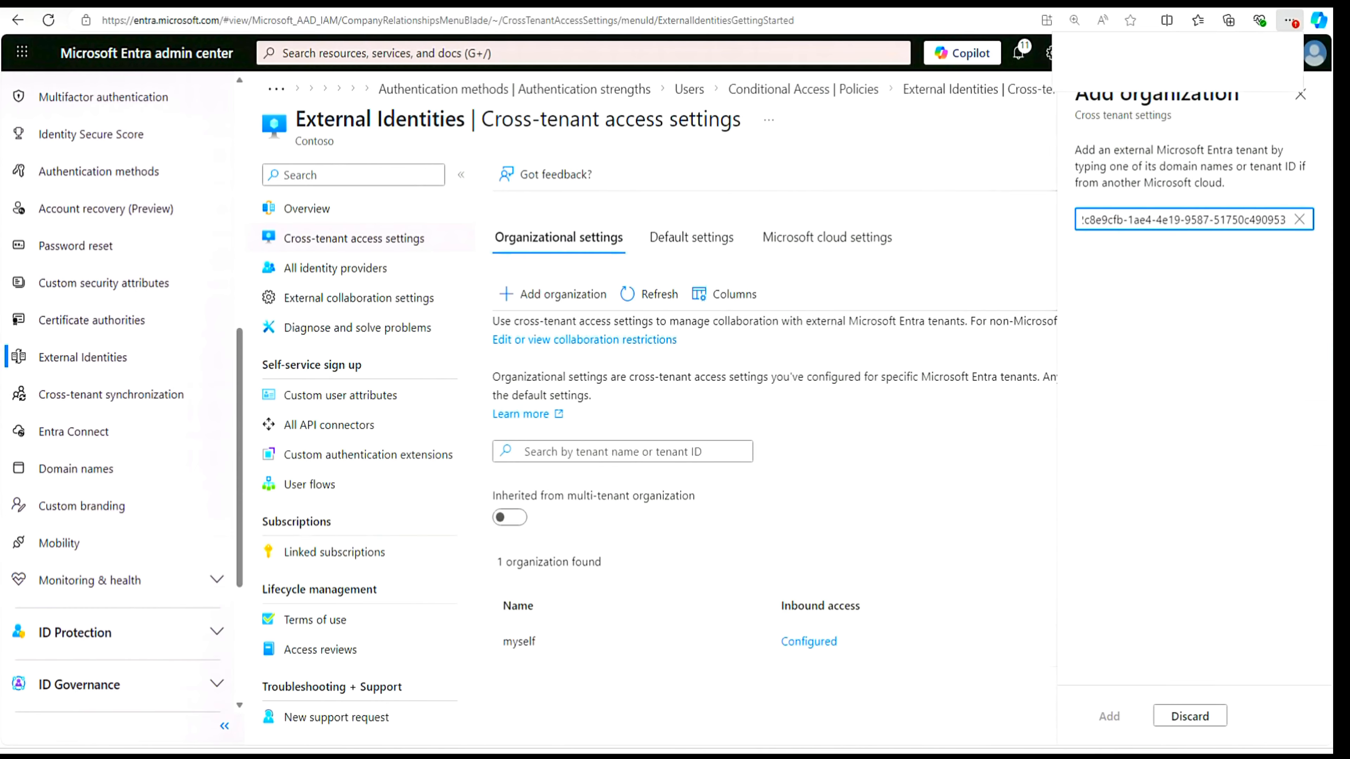
pyautogui.click(1164, 494)
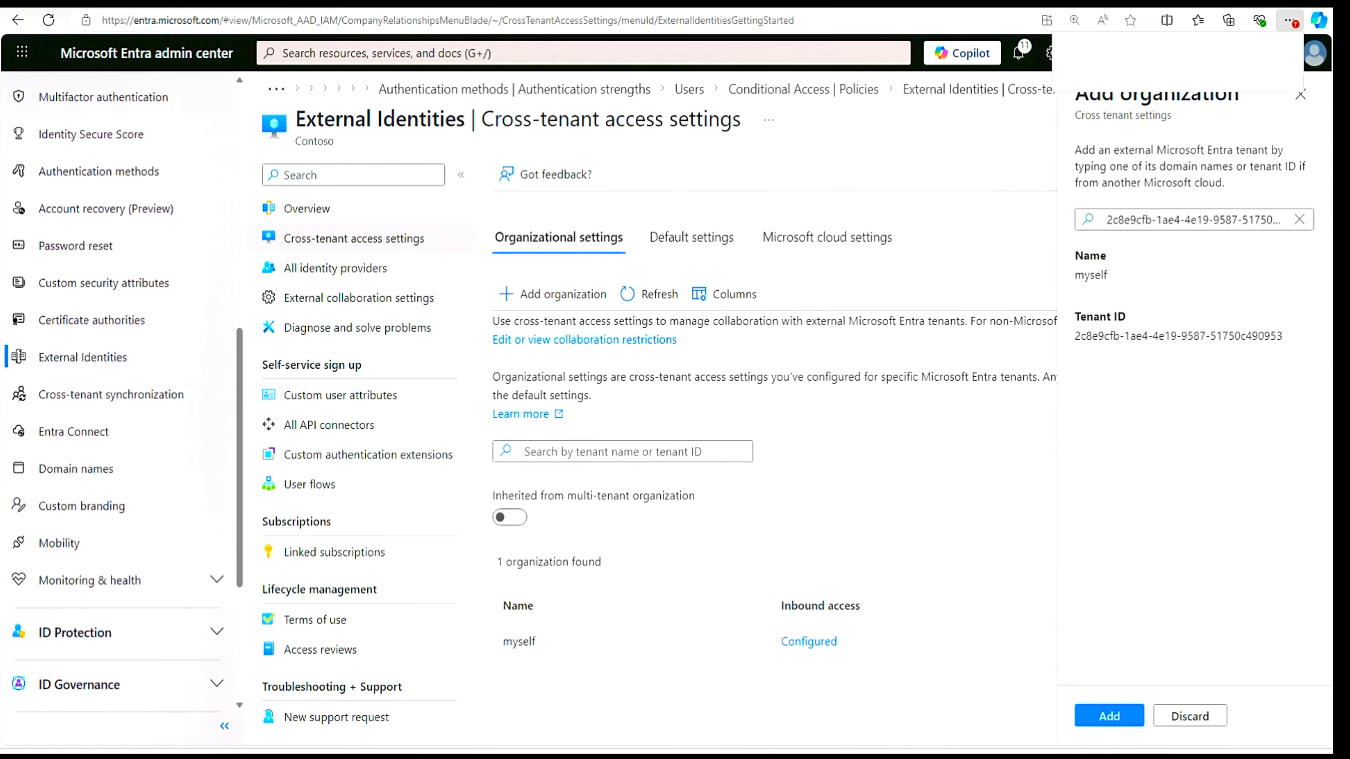
pyautogui.click(1111, 717)
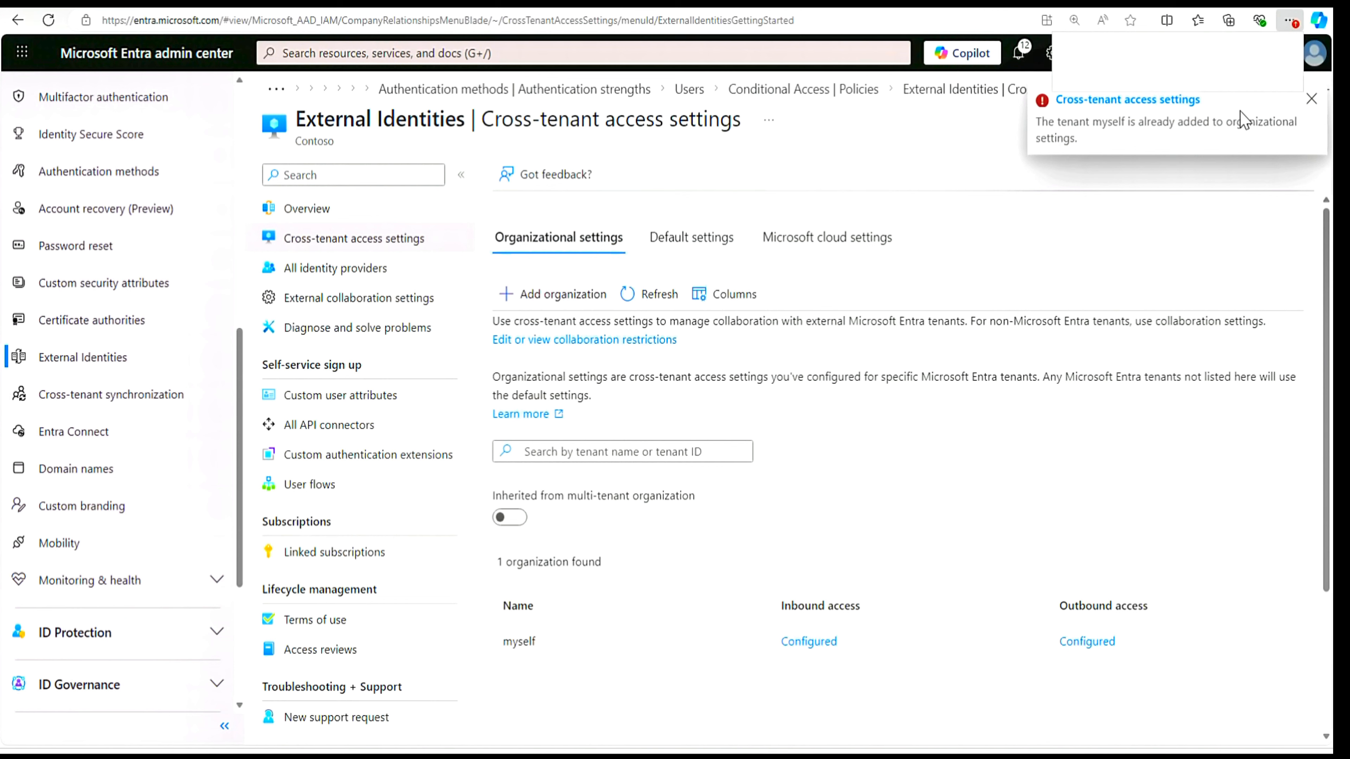
pyautogui.click(1313, 101)
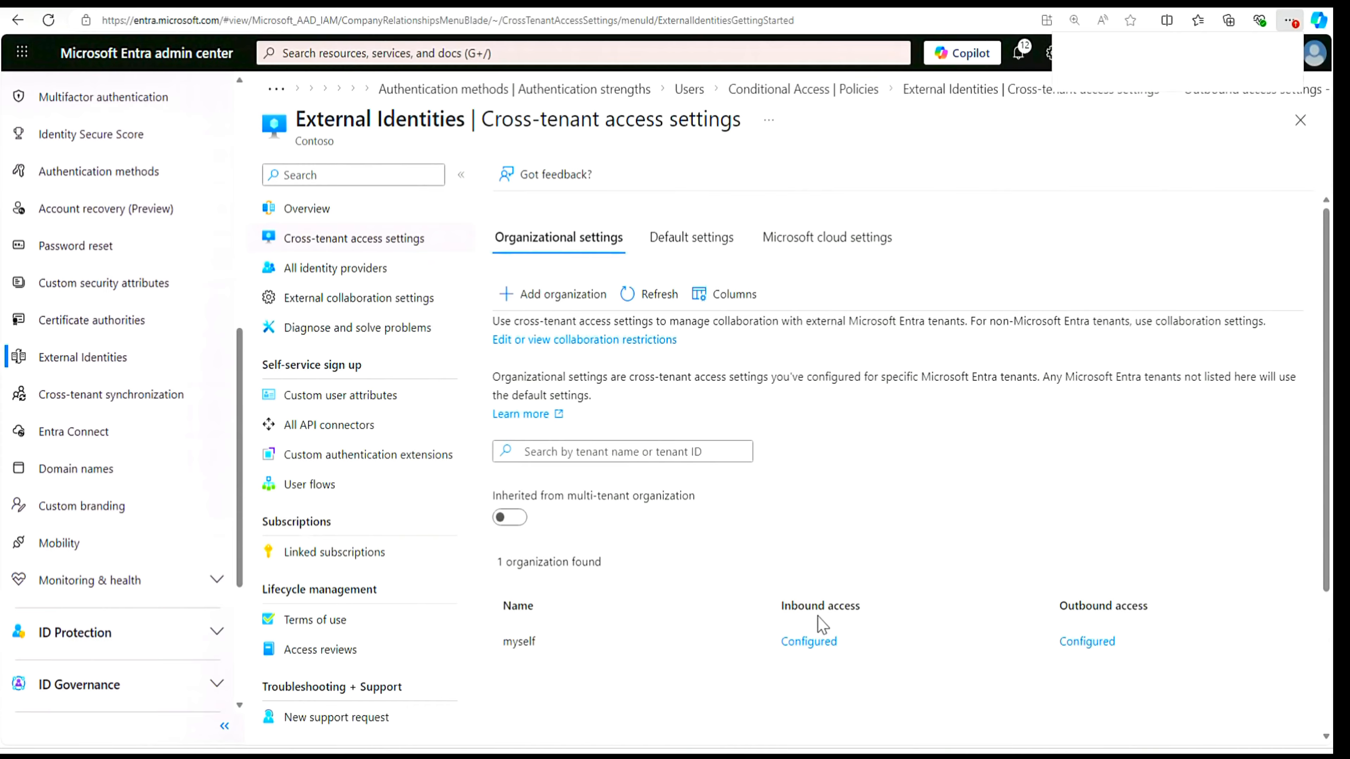
# - Review the inbound access trust settings and cross-tenant sync options for the myself organization
pyautogui.click(806, 644)
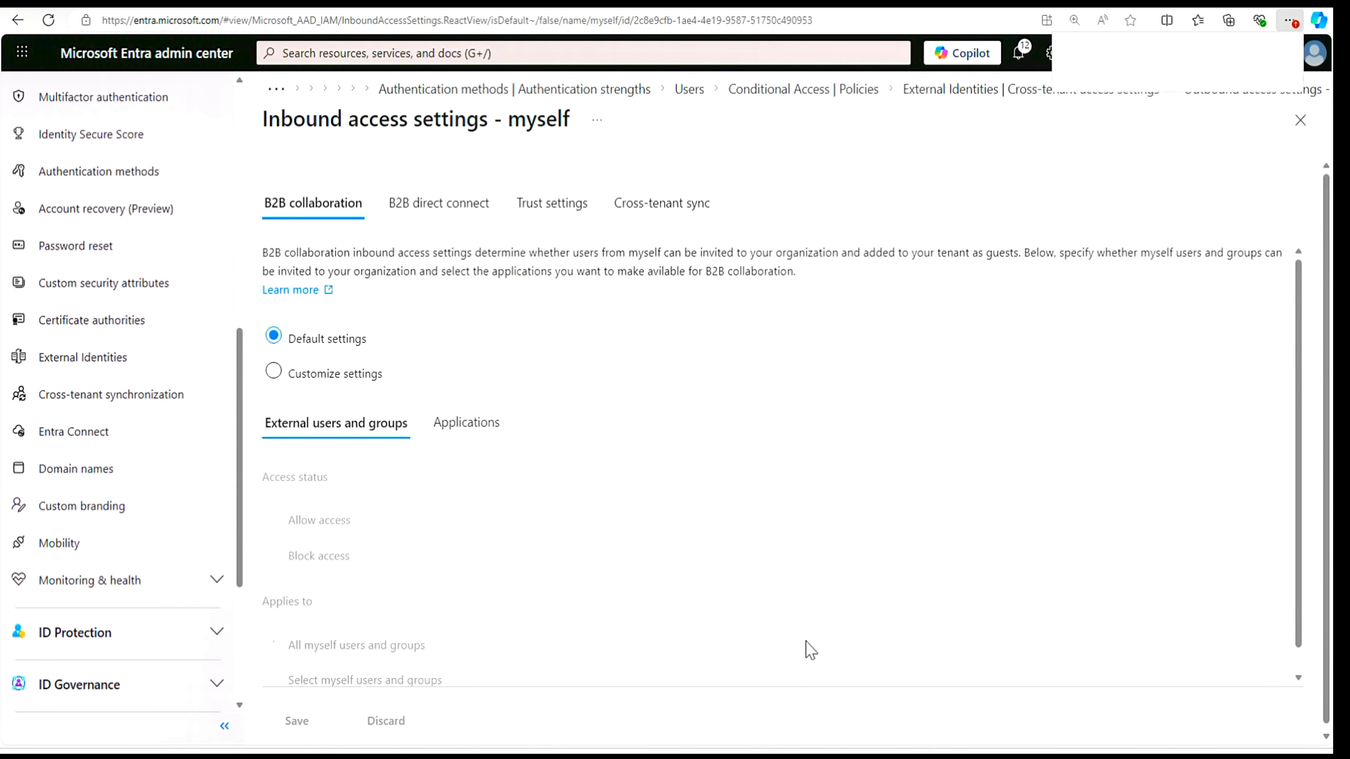
pyautogui.click(547, 215)
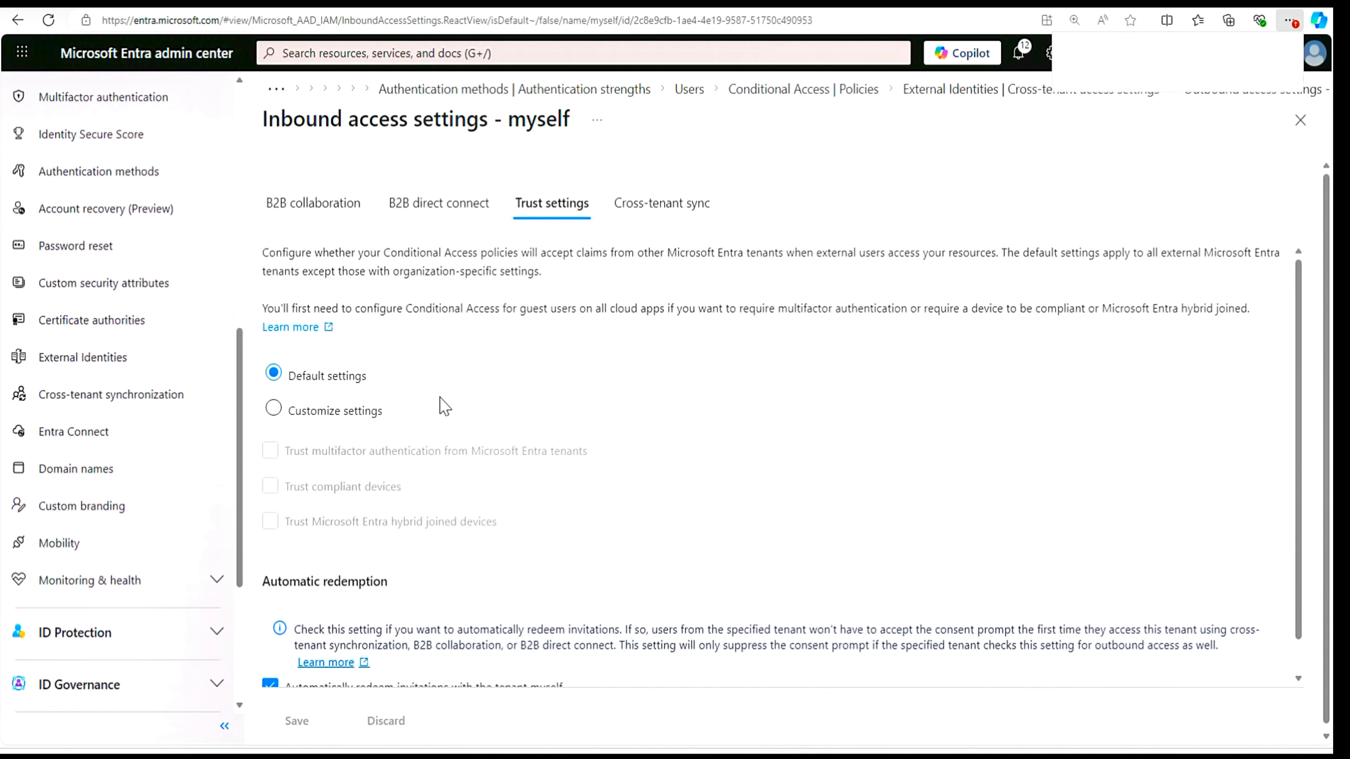
pyautogui.scroll(-1, 445, 407)
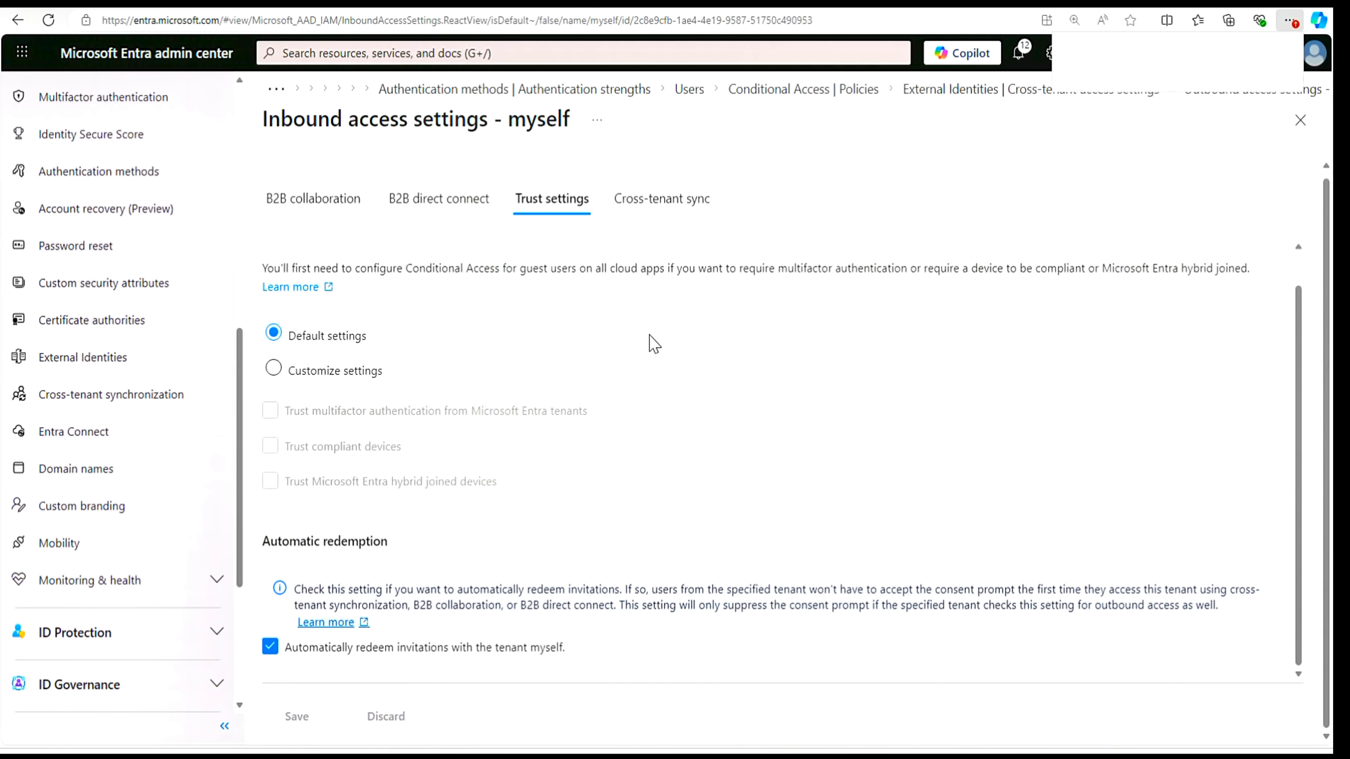
pyautogui.click(664, 206)
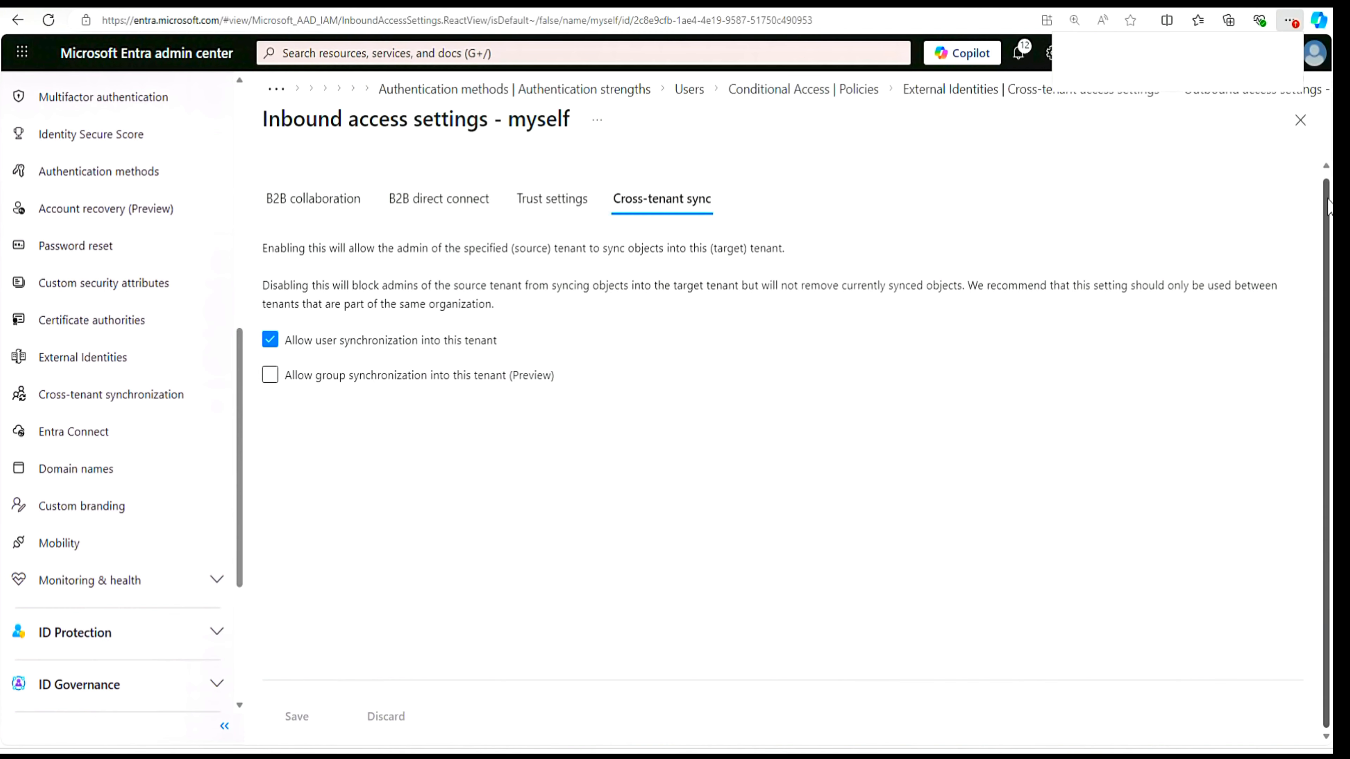
pyautogui.click(270, 375)
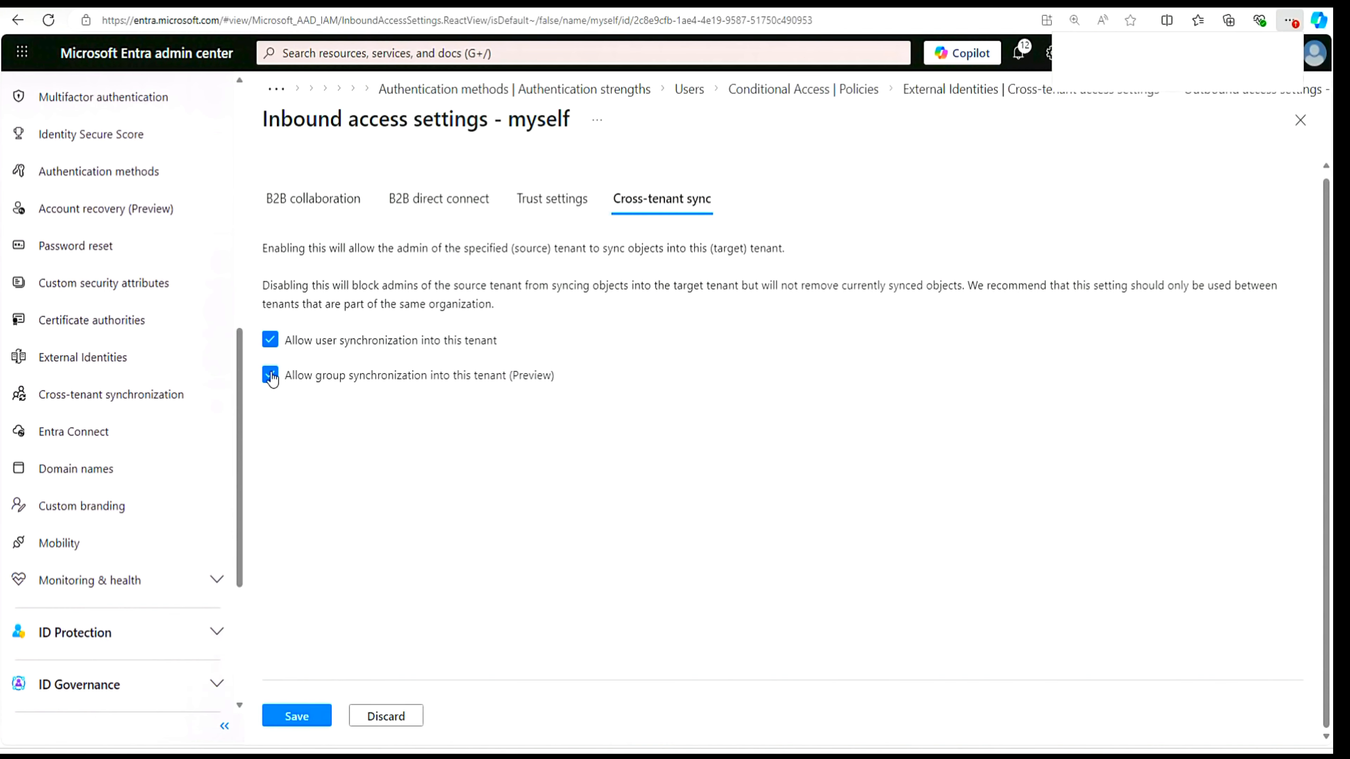
pyautogui.click(270, 375)
pyautogui.click(271, 341)
pyautogui.click(271, 341)
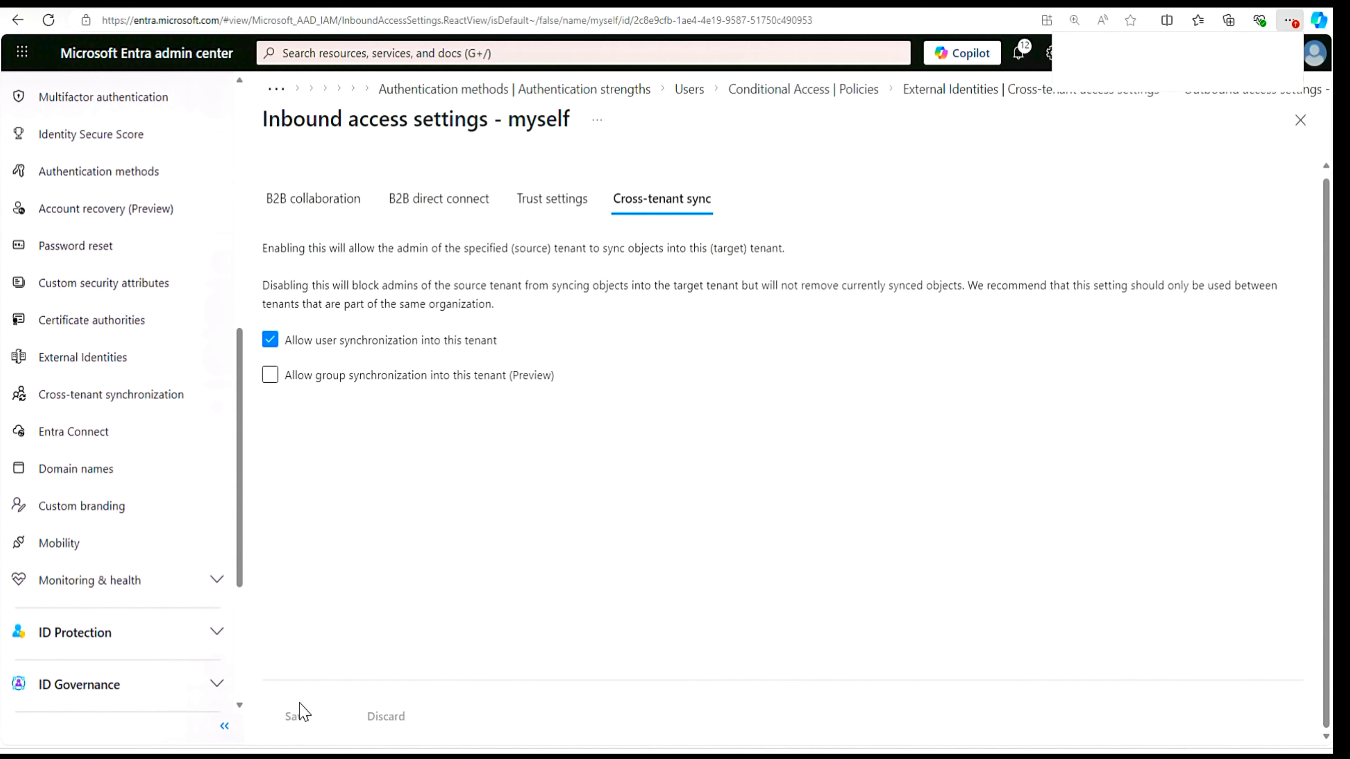
pyautogui.click(271, 377)
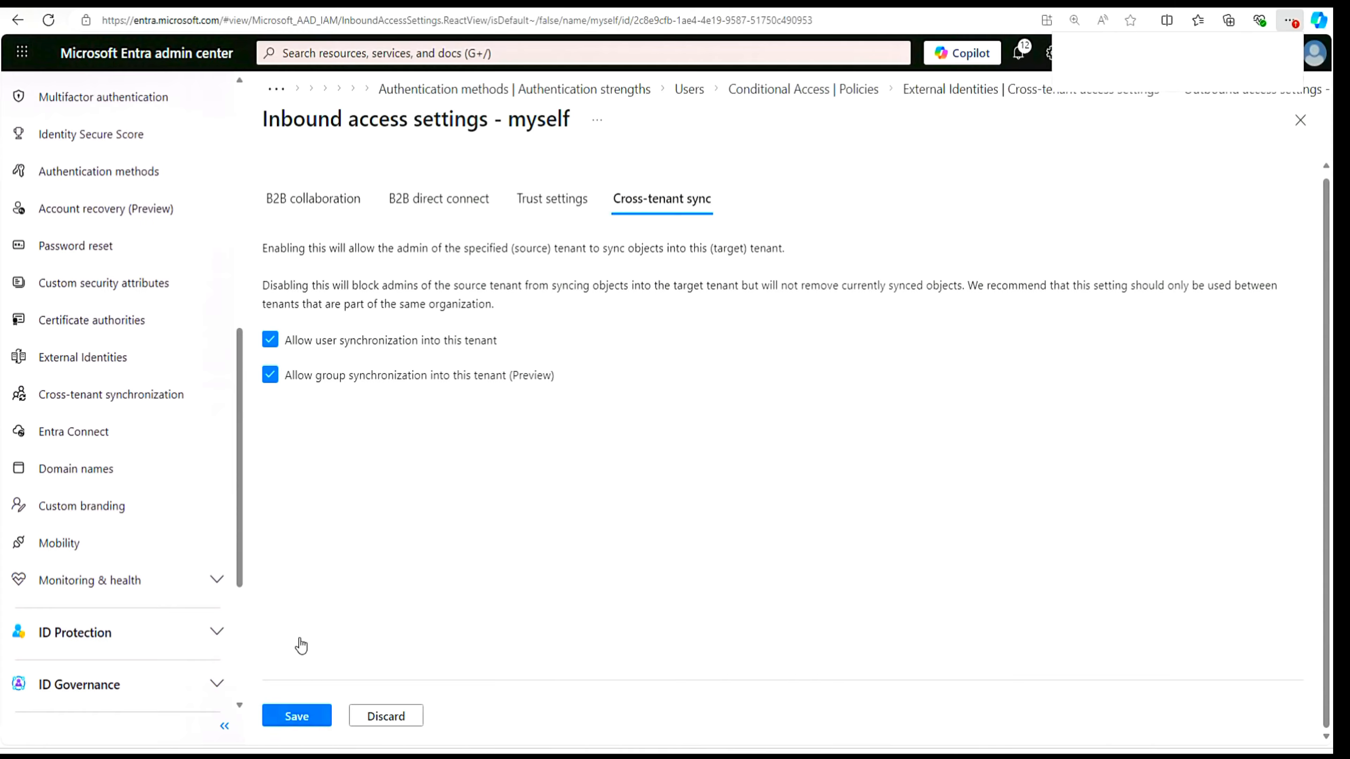
pyautogui.click(271, 376)
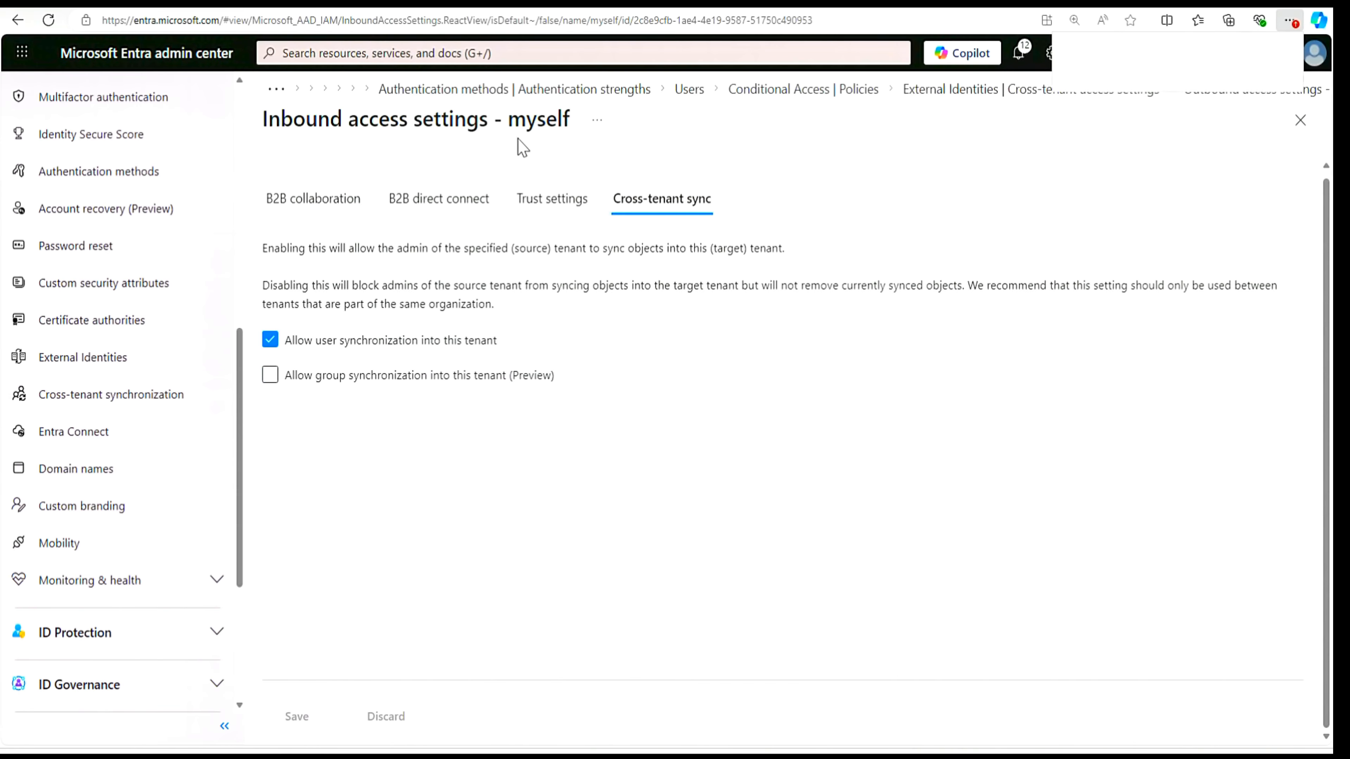
# - Review the automatic redemption trust setting in the outbound access settings for the myself organization
pyautogui.click(1301, 121)
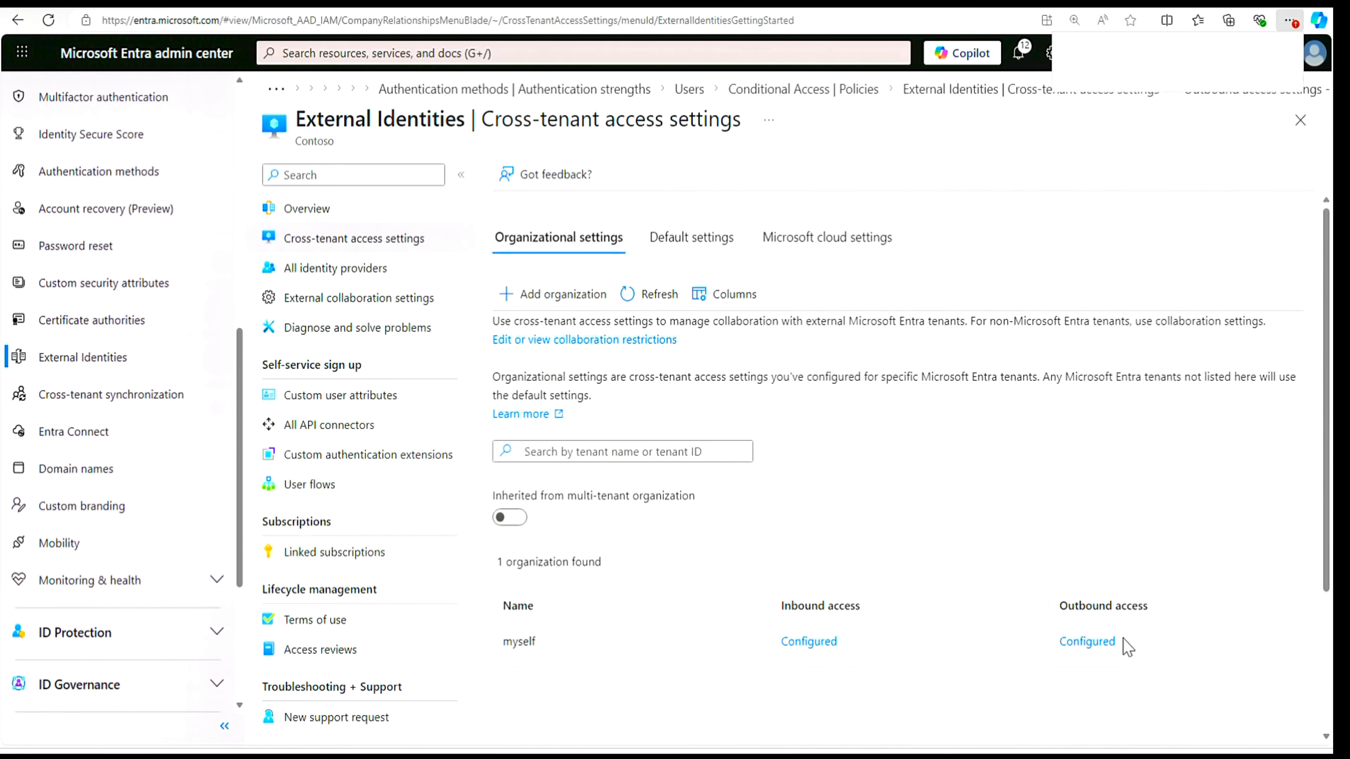
pyautogui.click(1094, 644)
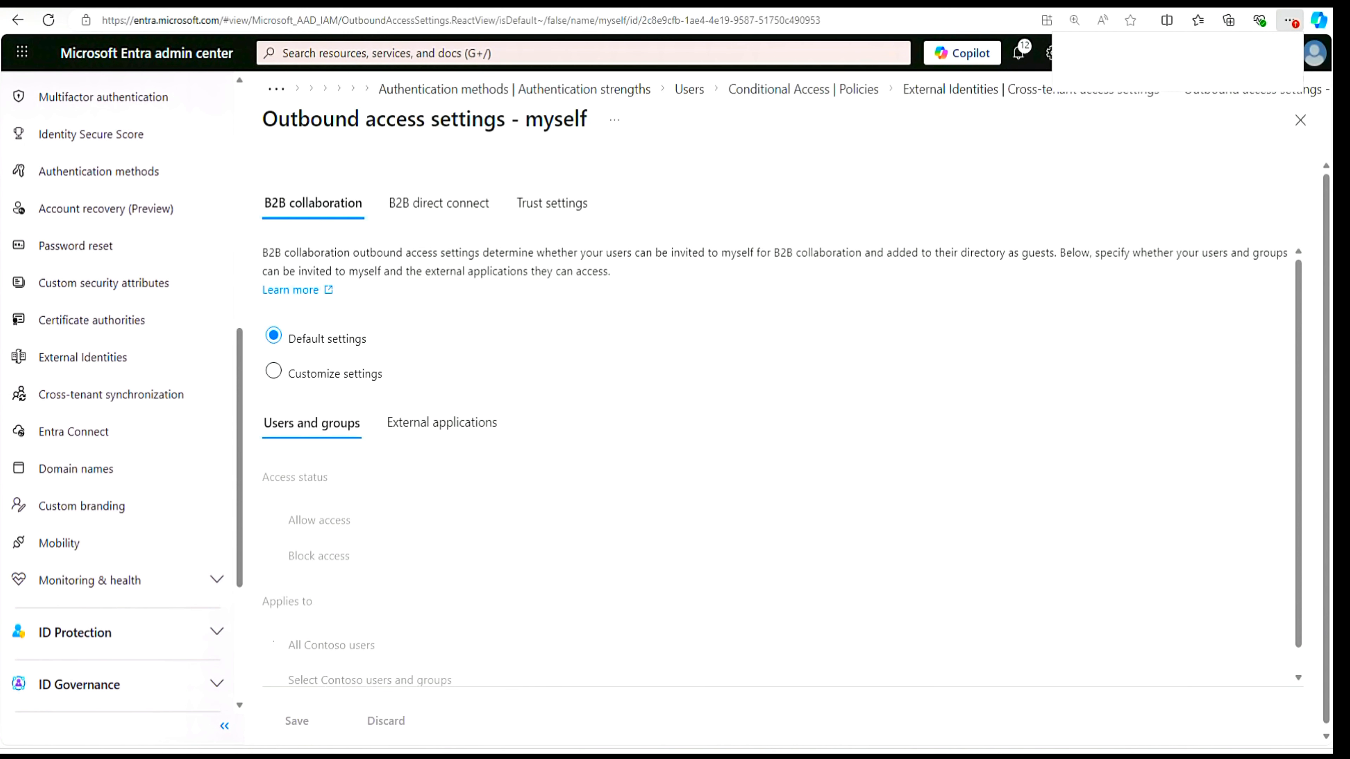
pyautogui.click(559, 211)
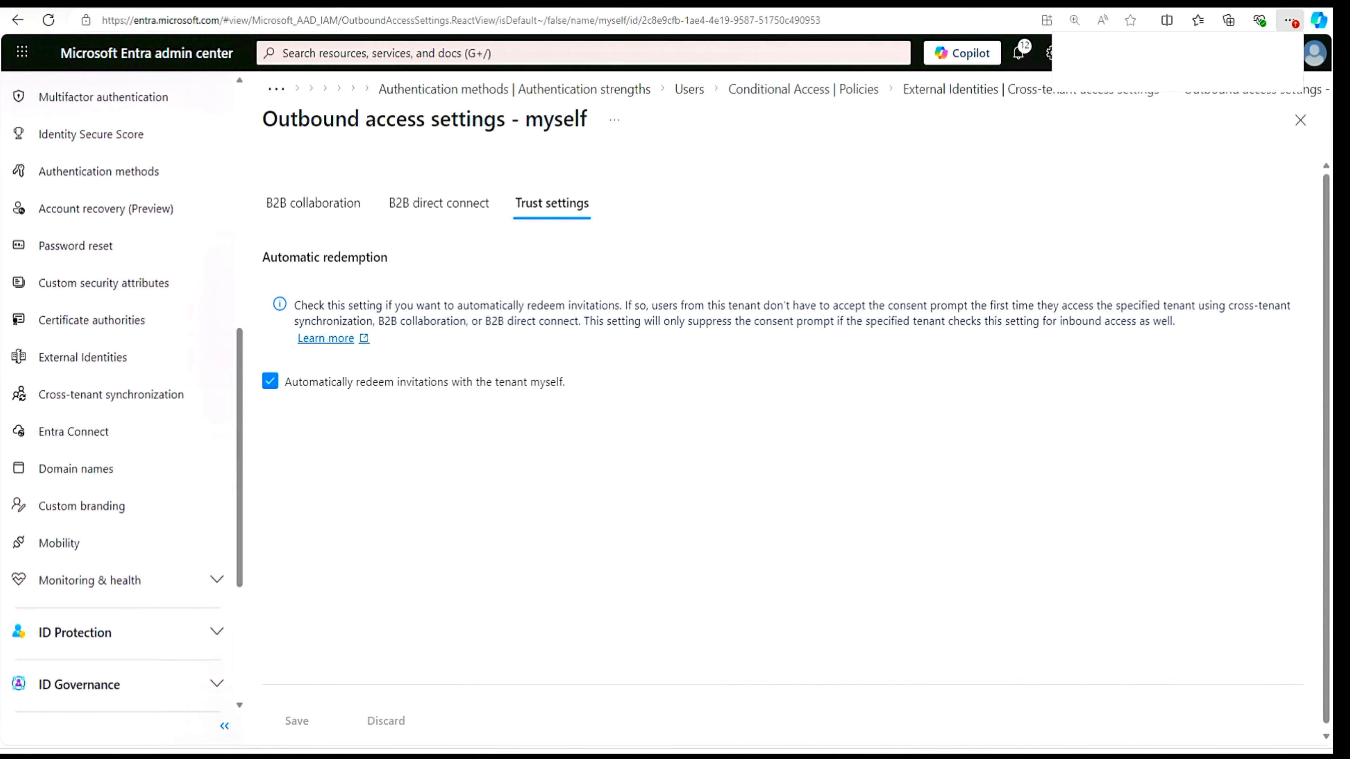
pyautogui.click(1297, 126)
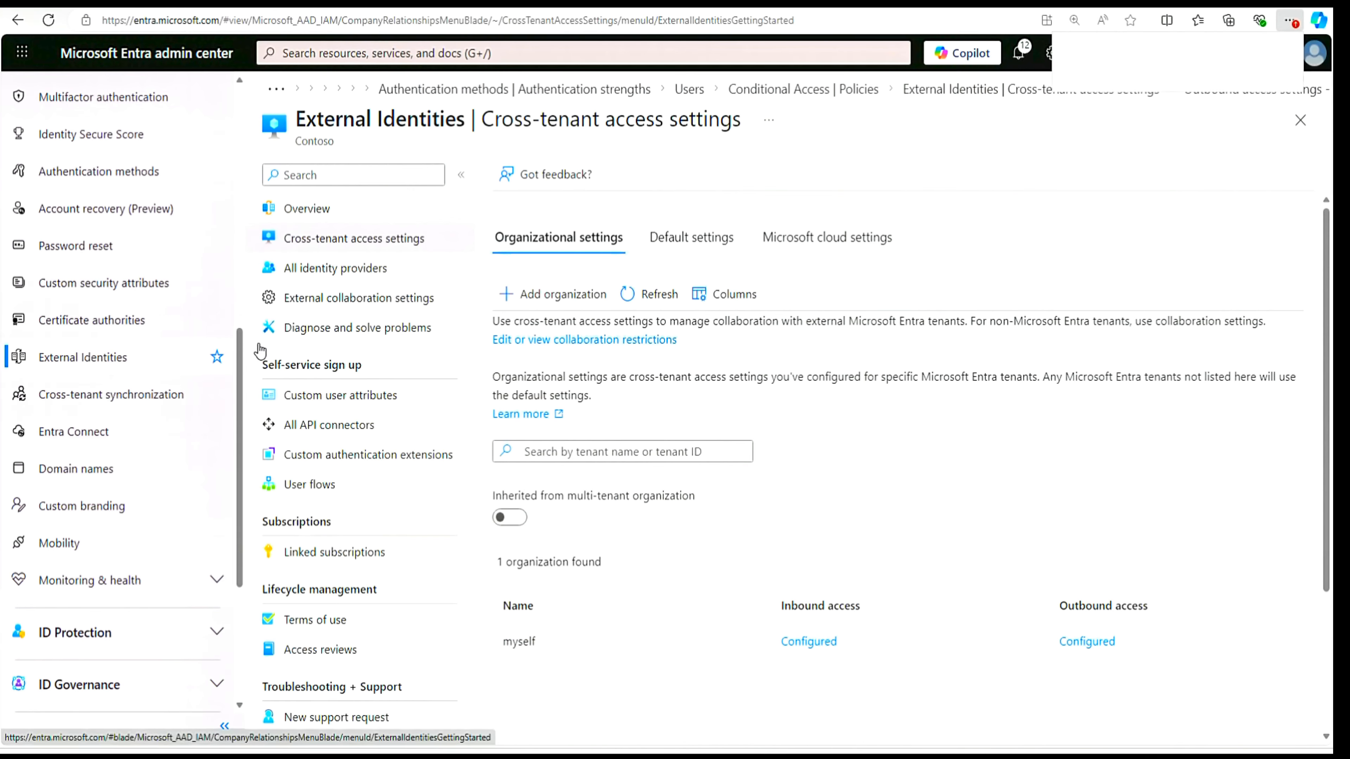
# - Check the myself tenant's cross-tenant access settings in the Azure portal window, and return to Contoso's Entra admin center
pyautogui.click(346, 304)
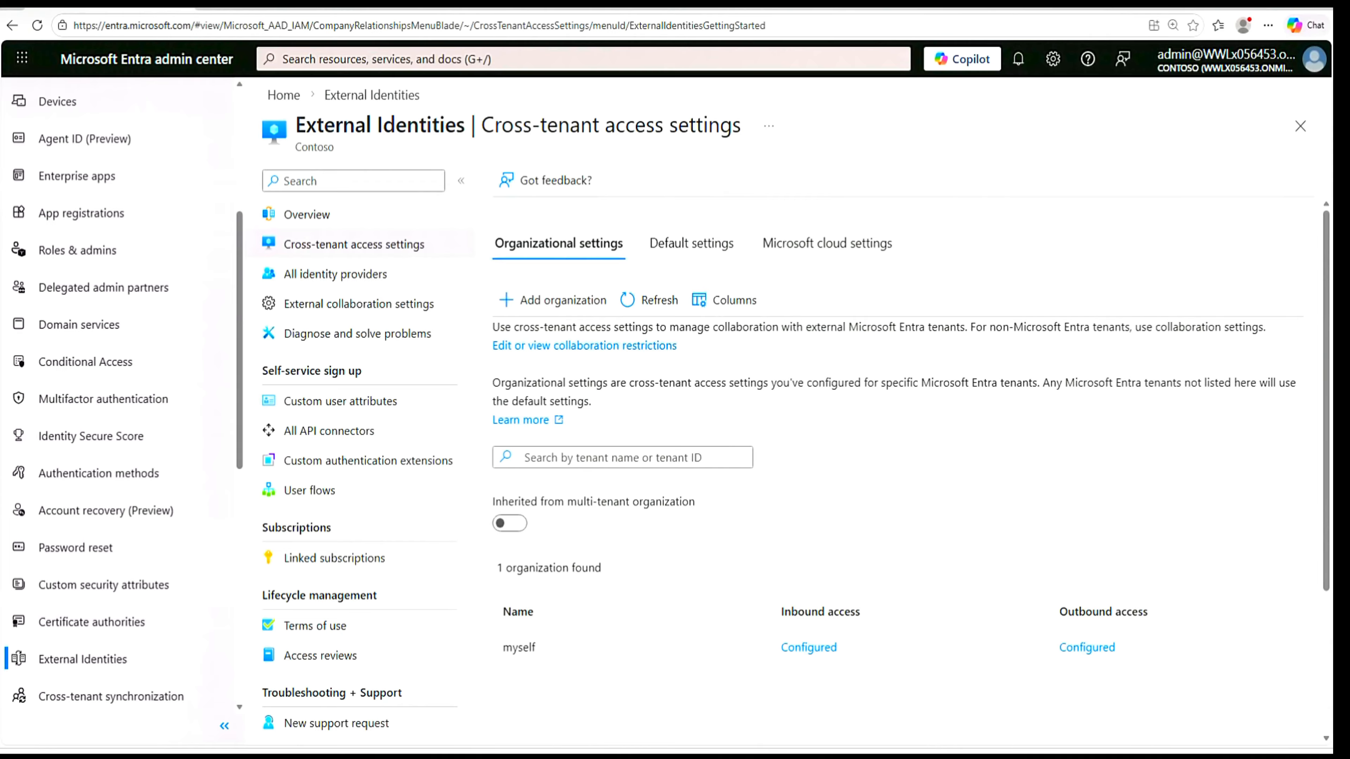
pyautogui.moveTo(1348, 64); pyautogui.dragTo(869, 32)
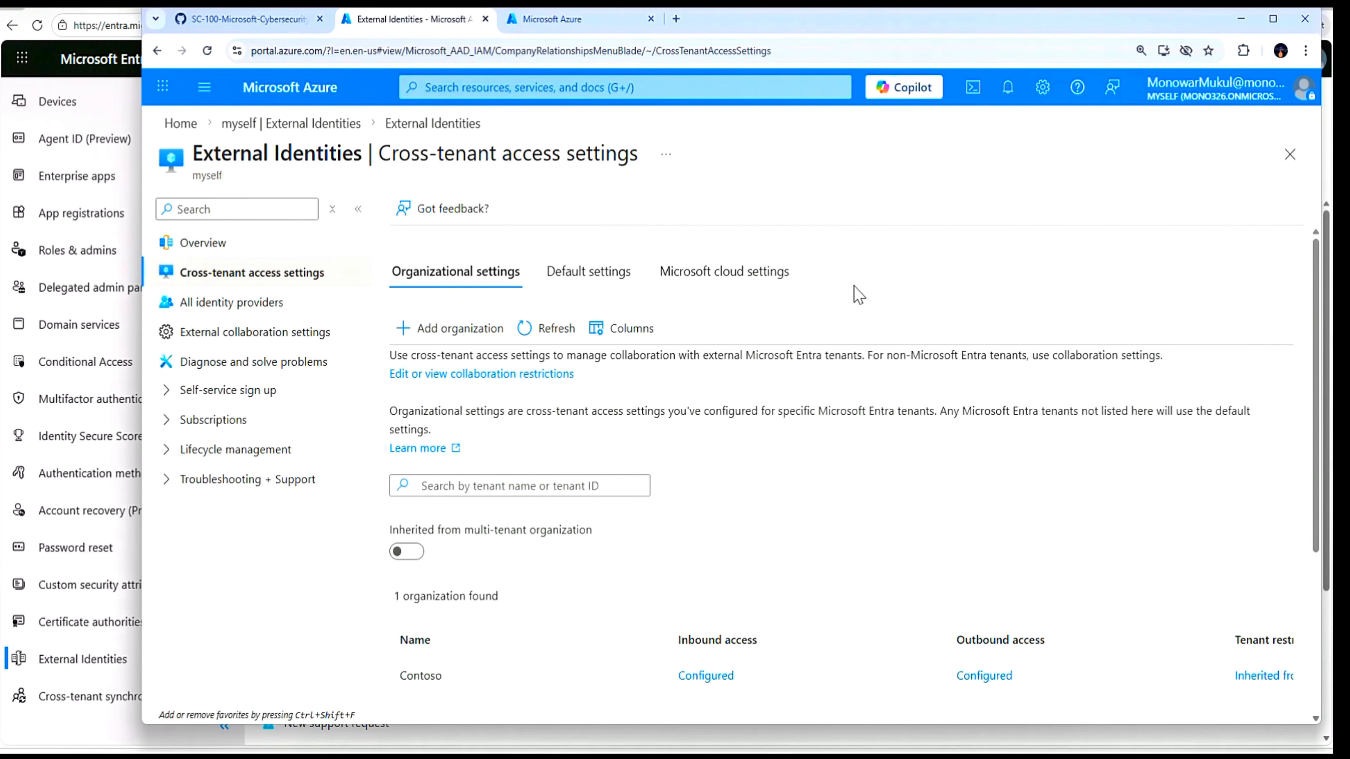
pyautogui.moveTo(981, 22); pyautogui.dragTo(1348, 121)
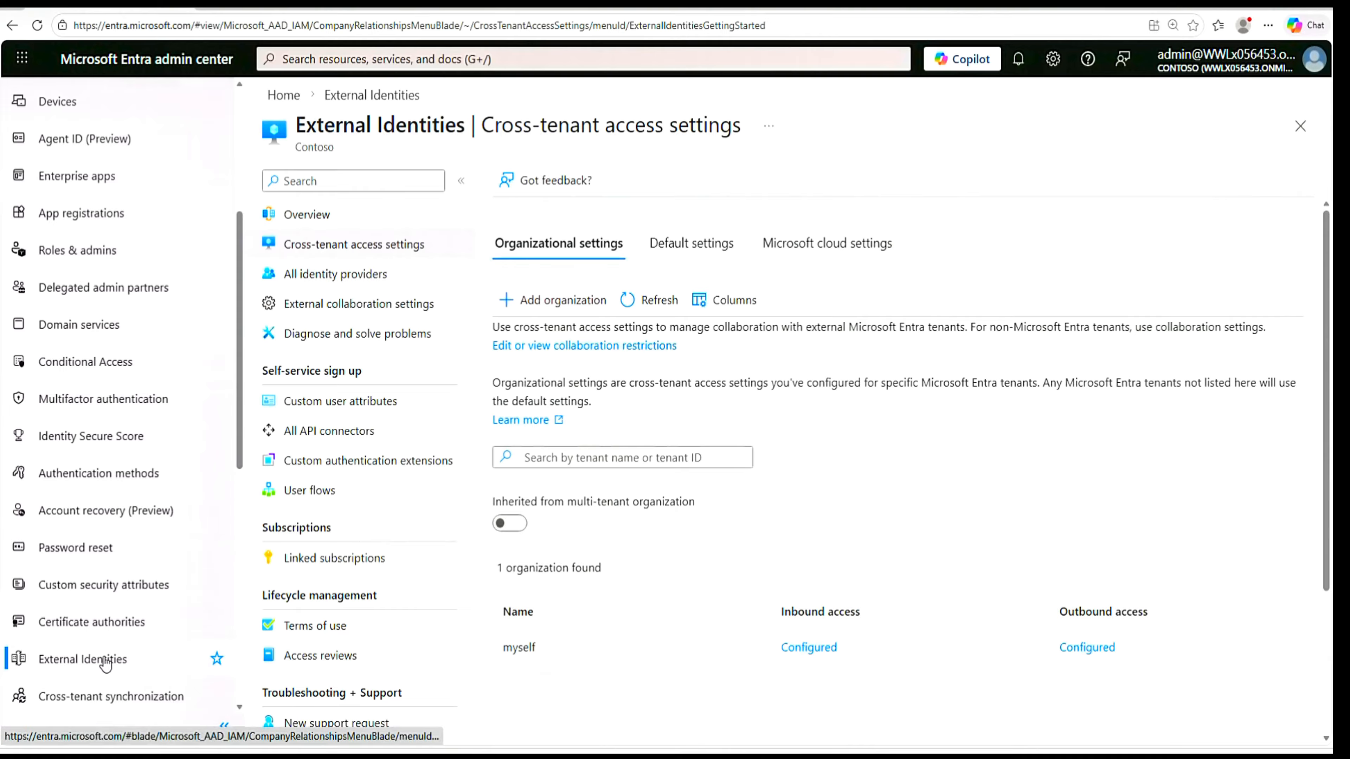
# - In Contoso's external collaboration settings, give guest users limited access to properties and memberships of directory objects
pyautogui.click(351, 310)
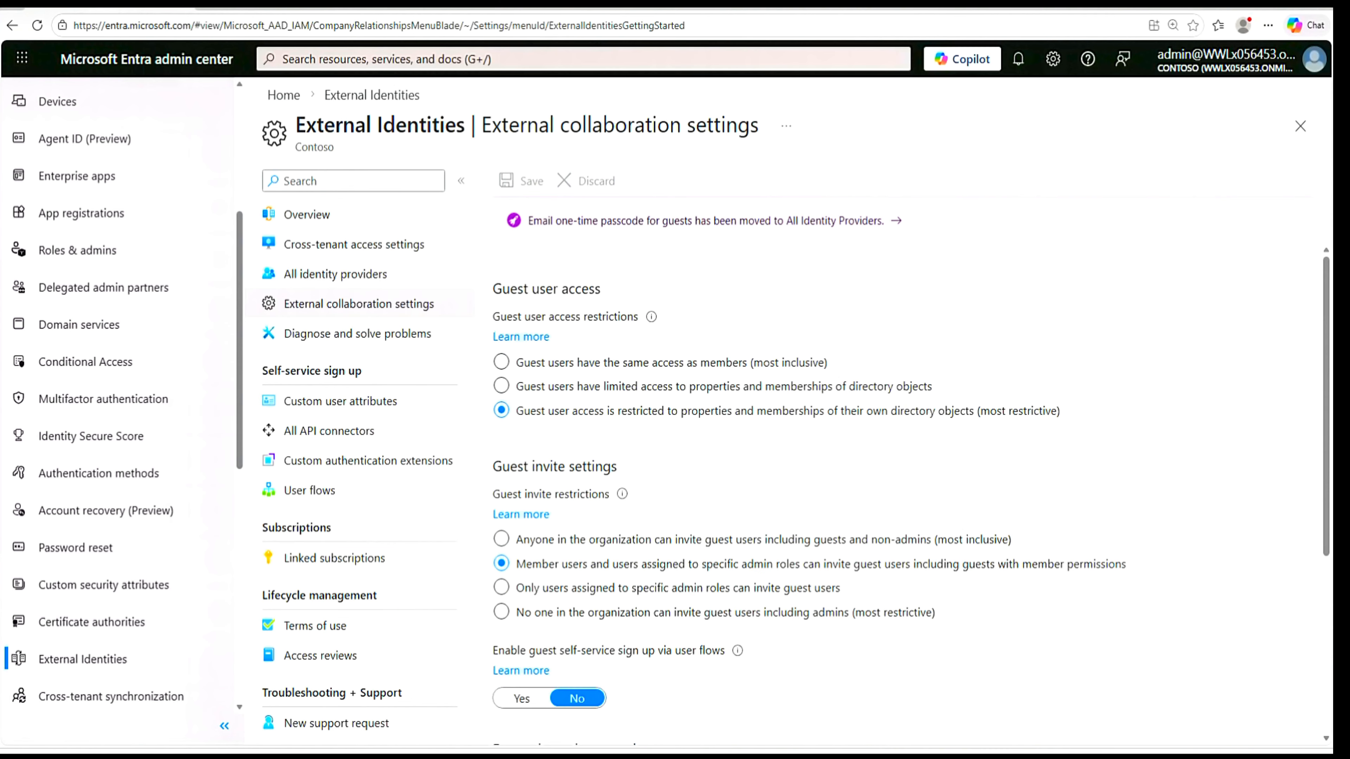
pyautogui.click(502, 387)
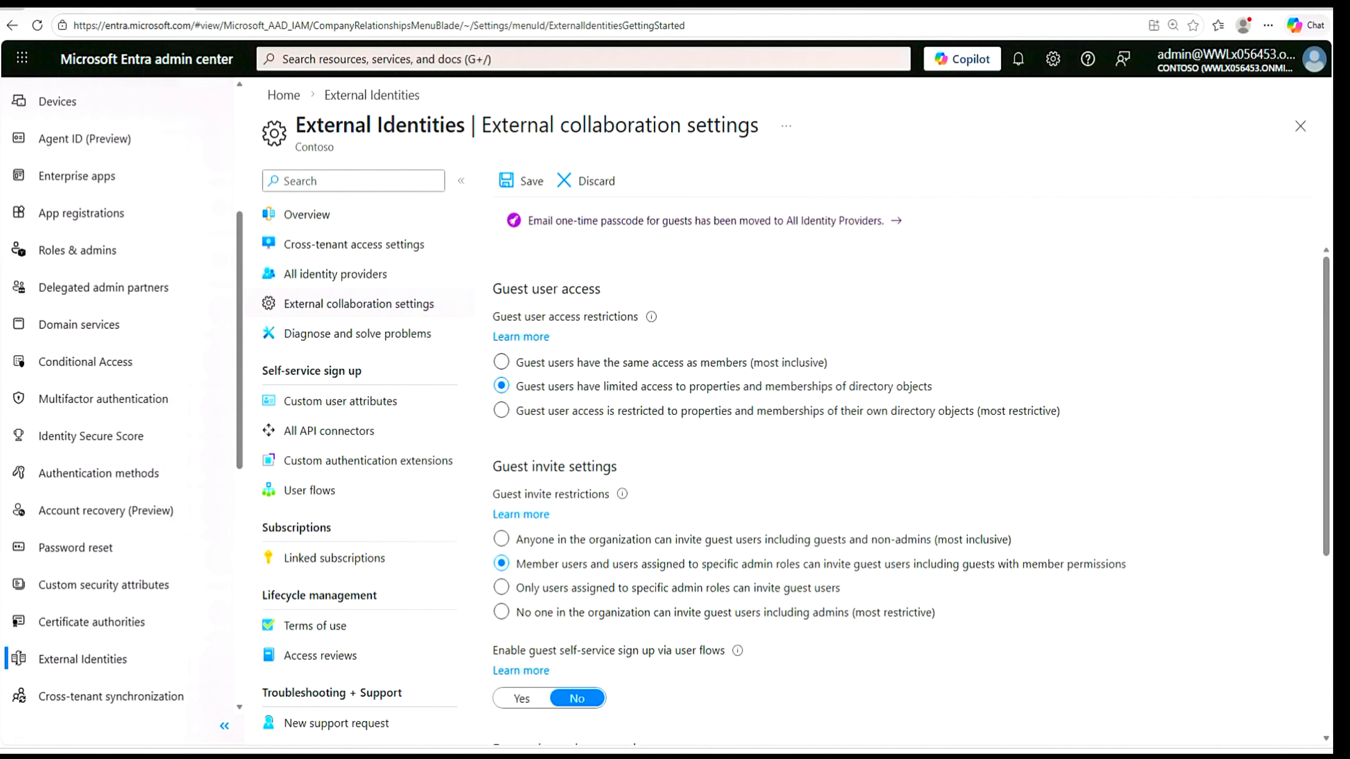
pyautogui.moveTo(491, 466); pyautogui.dragTo(632, 468)
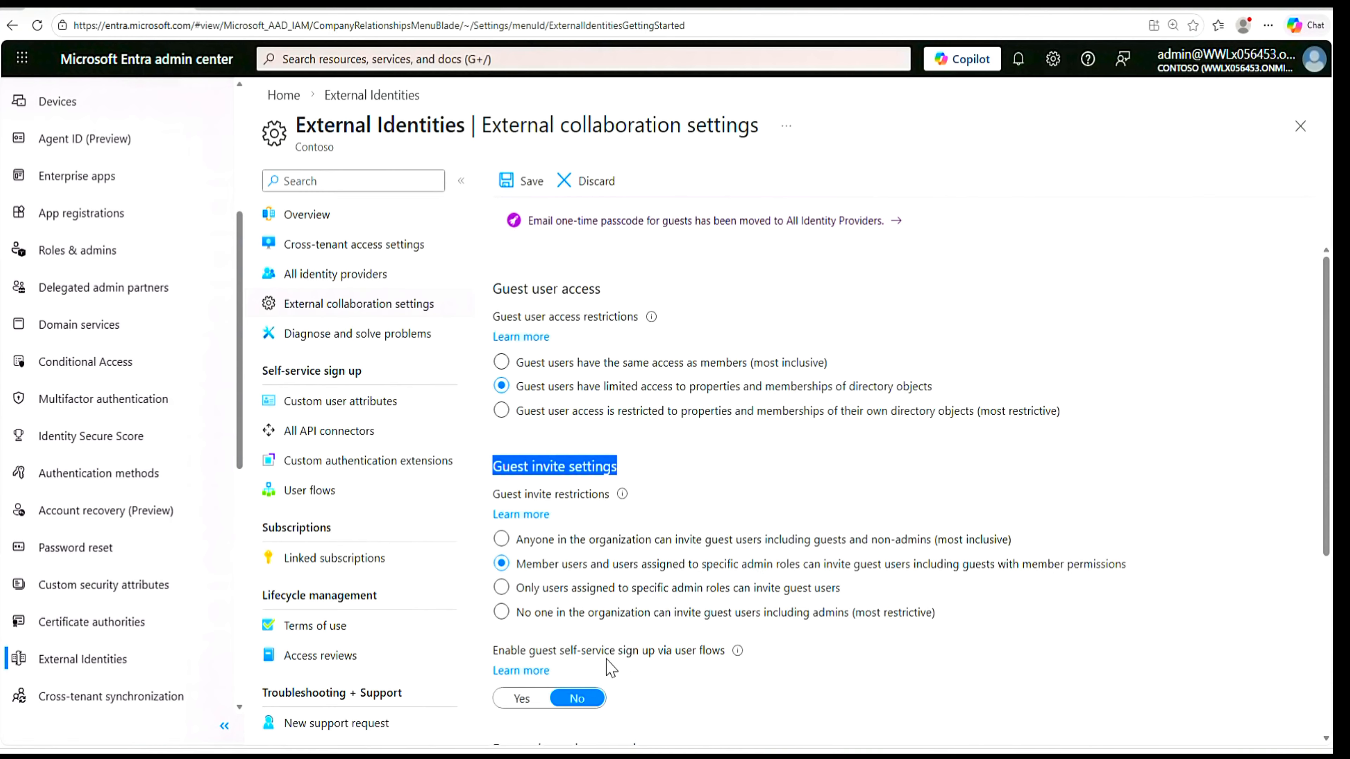
# - Set the collaboration restrictions to allow invitations only to the specified domains
pyautogui.moveTo(1322, 454); pyautogui.dragTo(1306, 675)
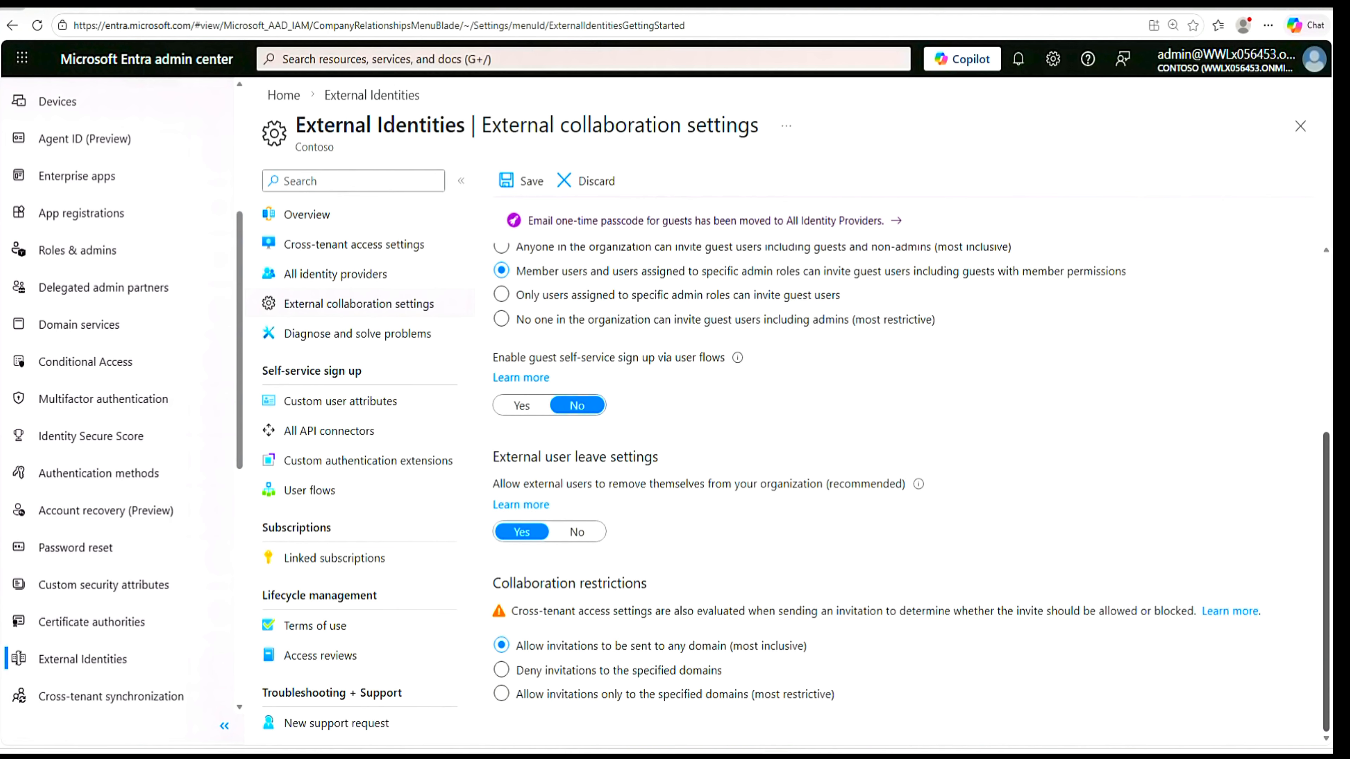
pyautogui.click(501, 694)
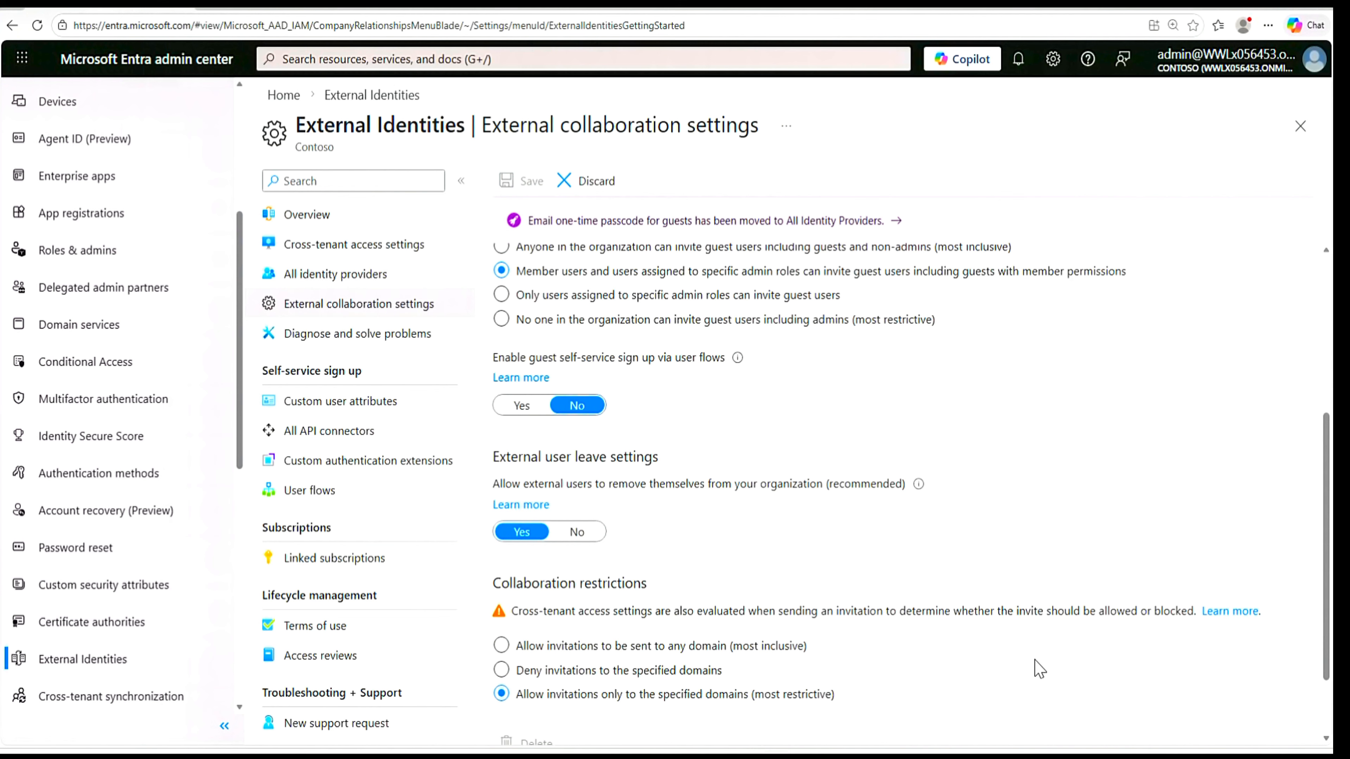
pyautogui.scroll(-2, 1039, 669)
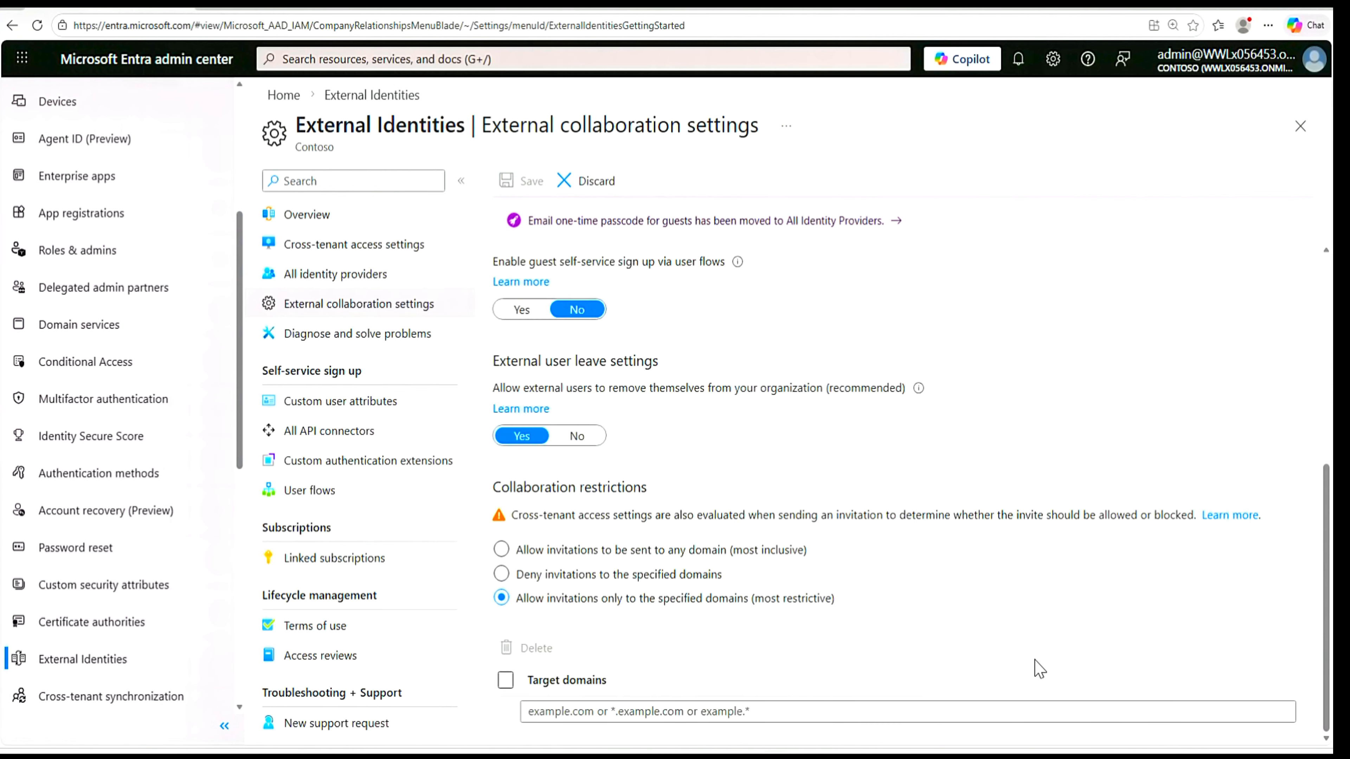
pyautogui.click(620, 713)
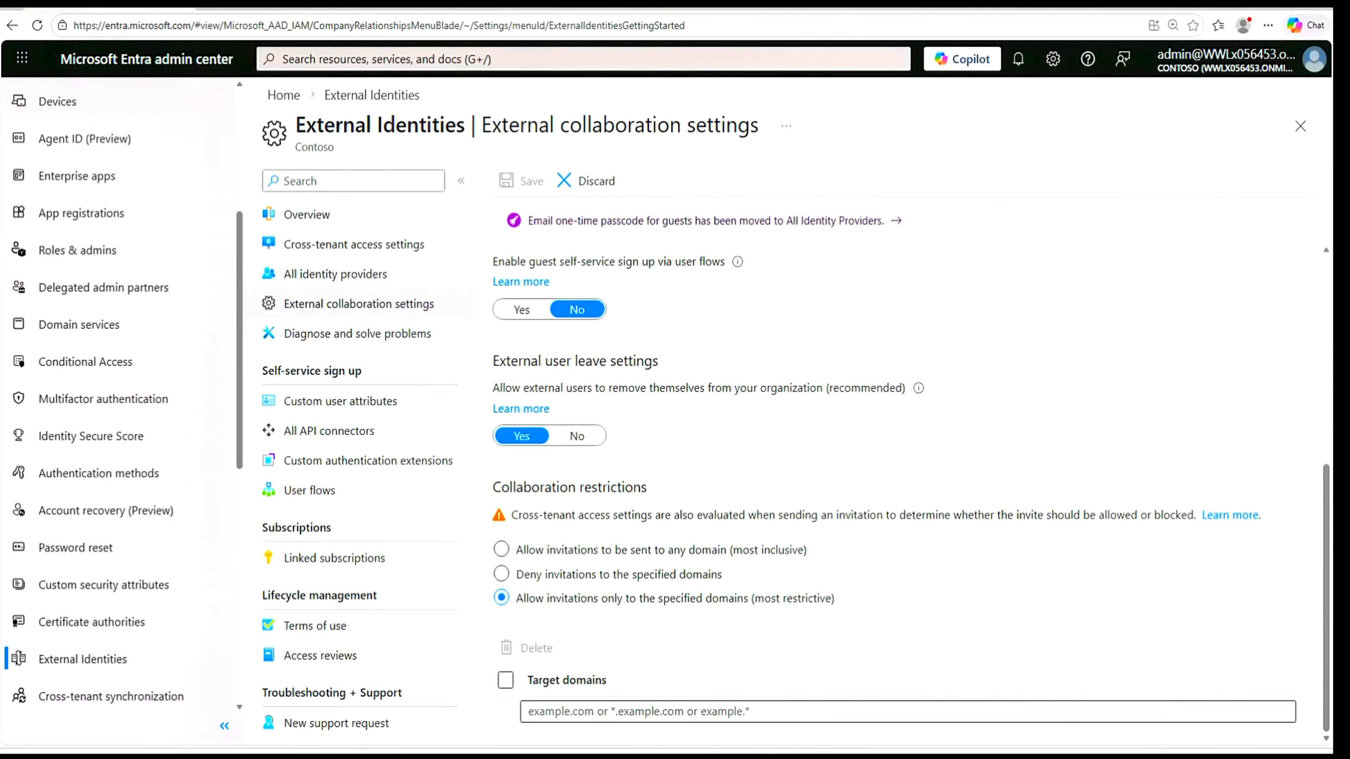
# - Copy the Myself tenant's primary domain mono326.onmicrosoft.com from the Notepad note
pyautogui.click(803, 755)
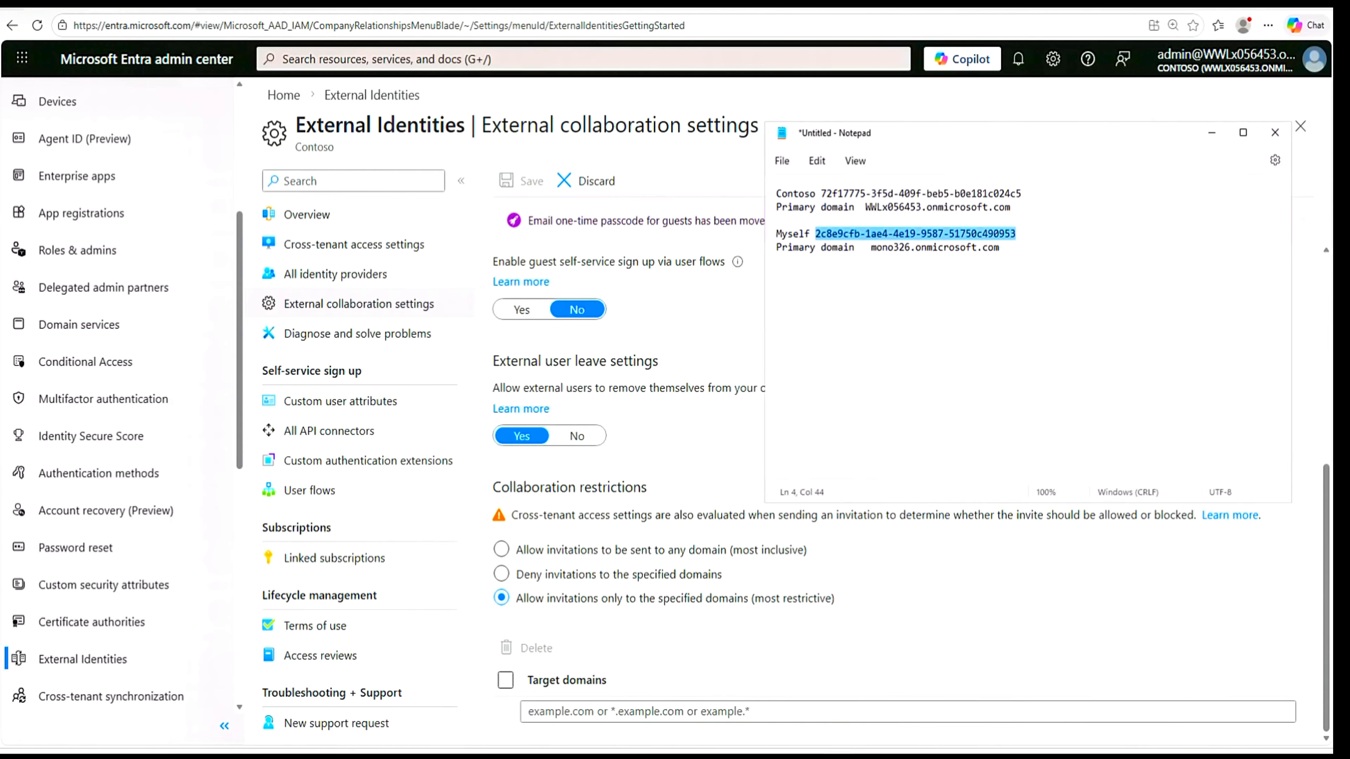
pyautogui.moveTo(870, 247); pyautogui.dragTo(999, 247)
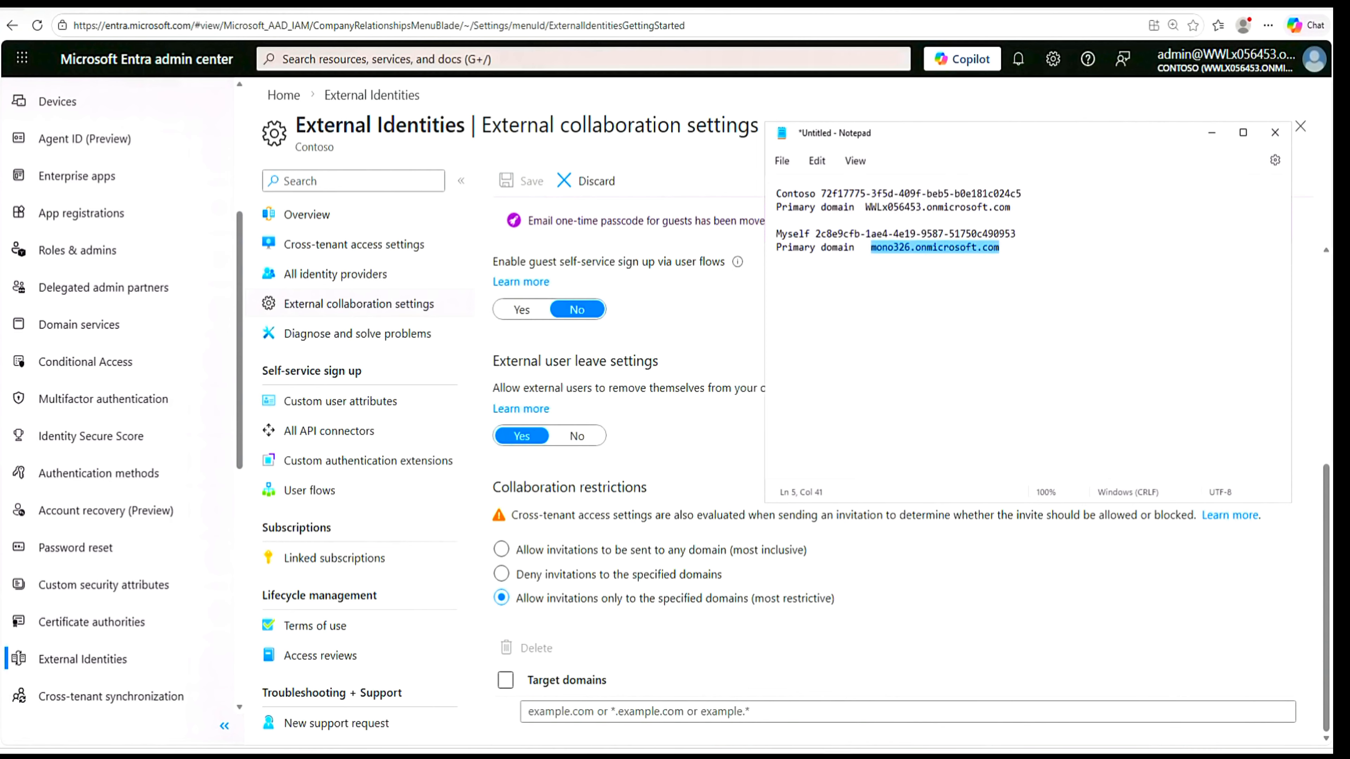
pyautogui.rightClick(993, 252)
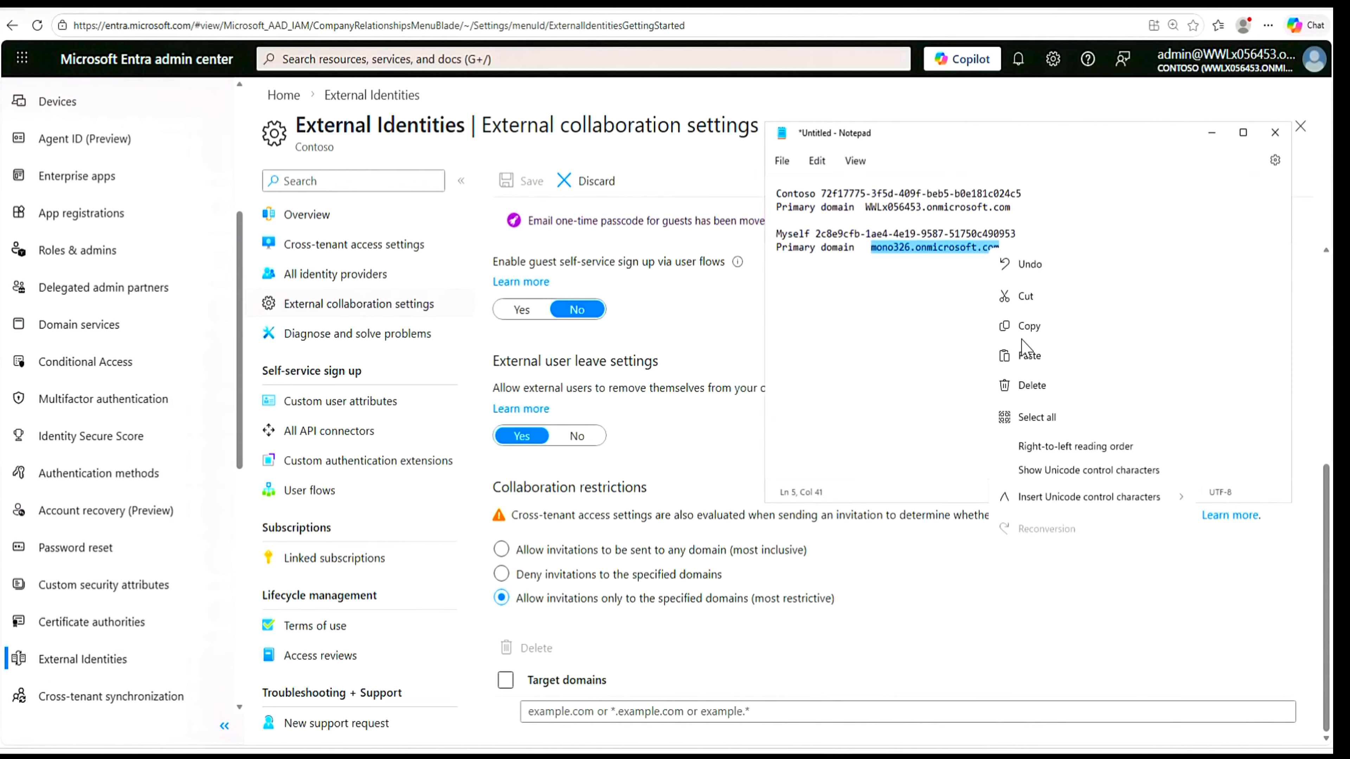
pyautogui.click(1029, 331)
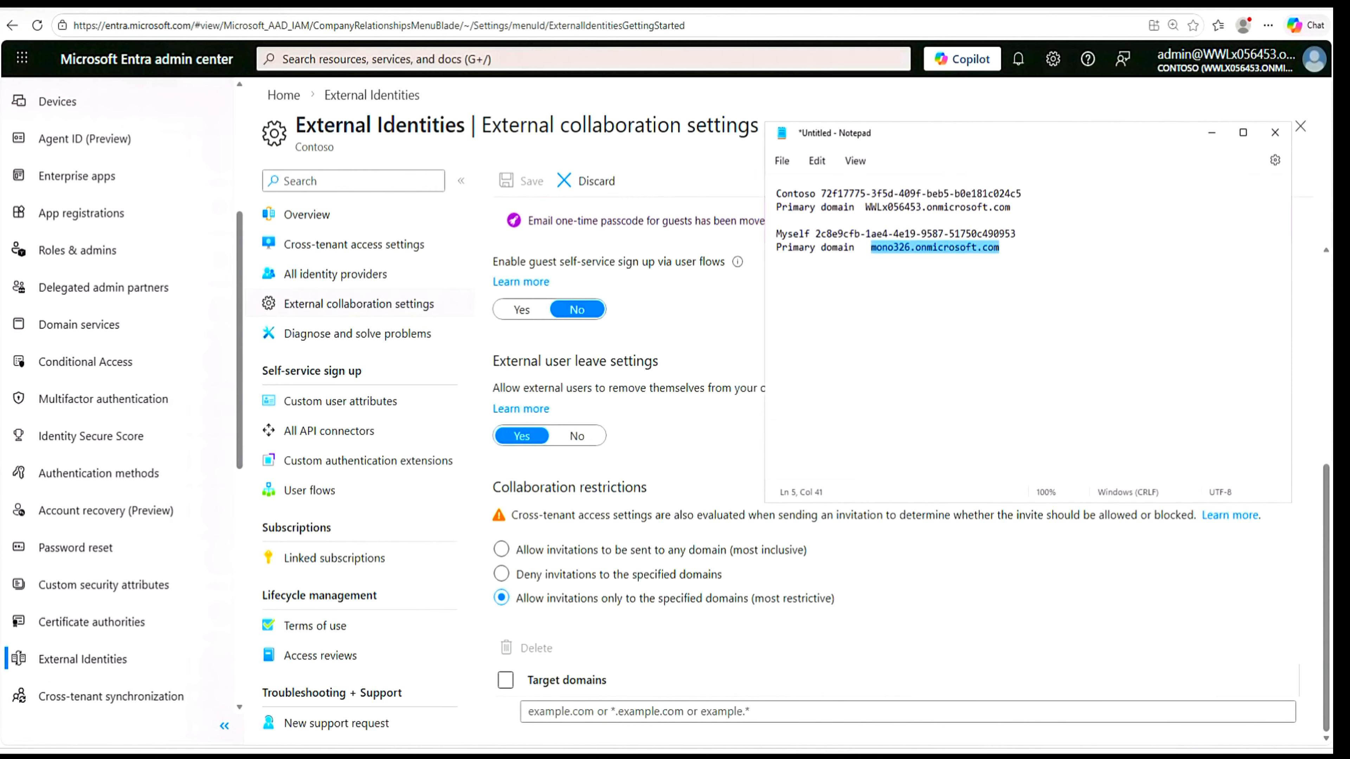
# - Add mono326.onmicrosoft.com as a target domain and save the external collaboration settings
pyautogui.click(694, 715)
pyautogui.rightClick(691, 714)
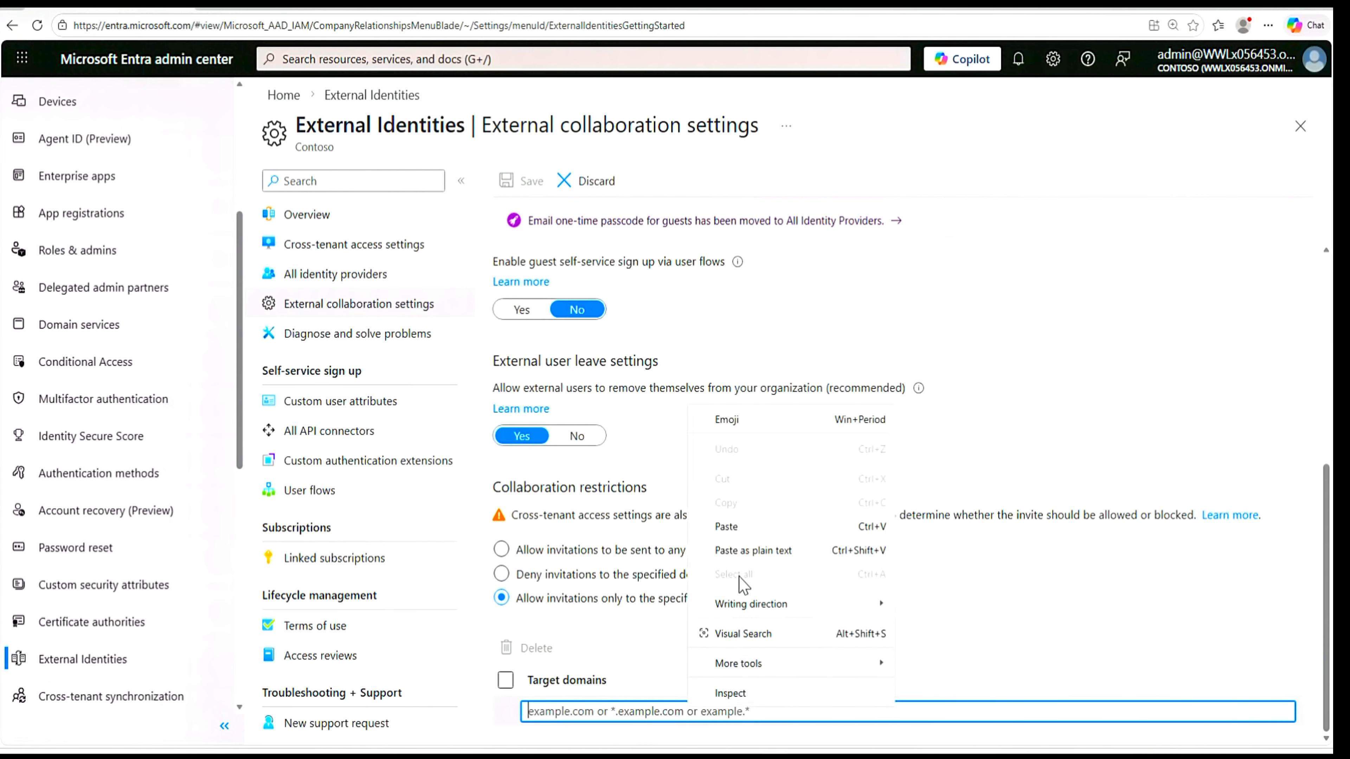
pyautogui.click(729, 530)
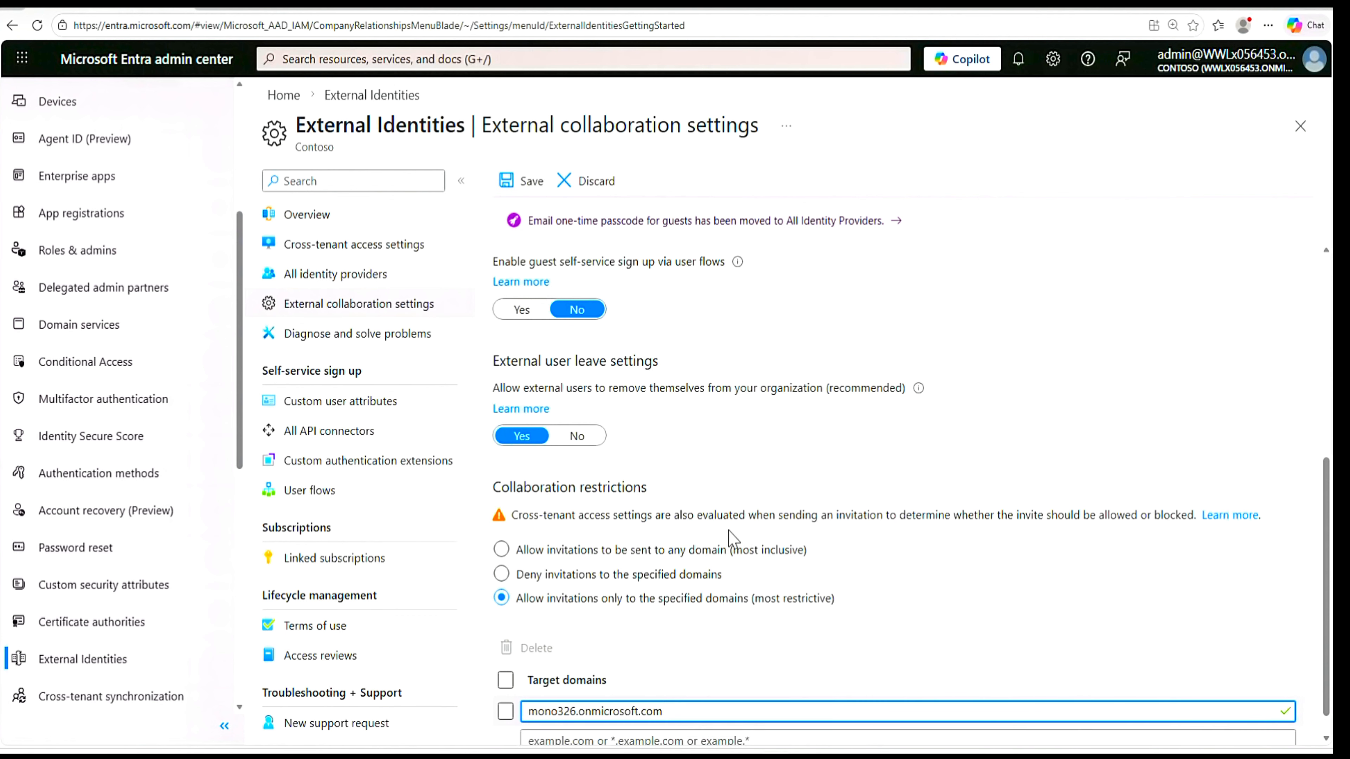
pyautogui.click(526, 186)
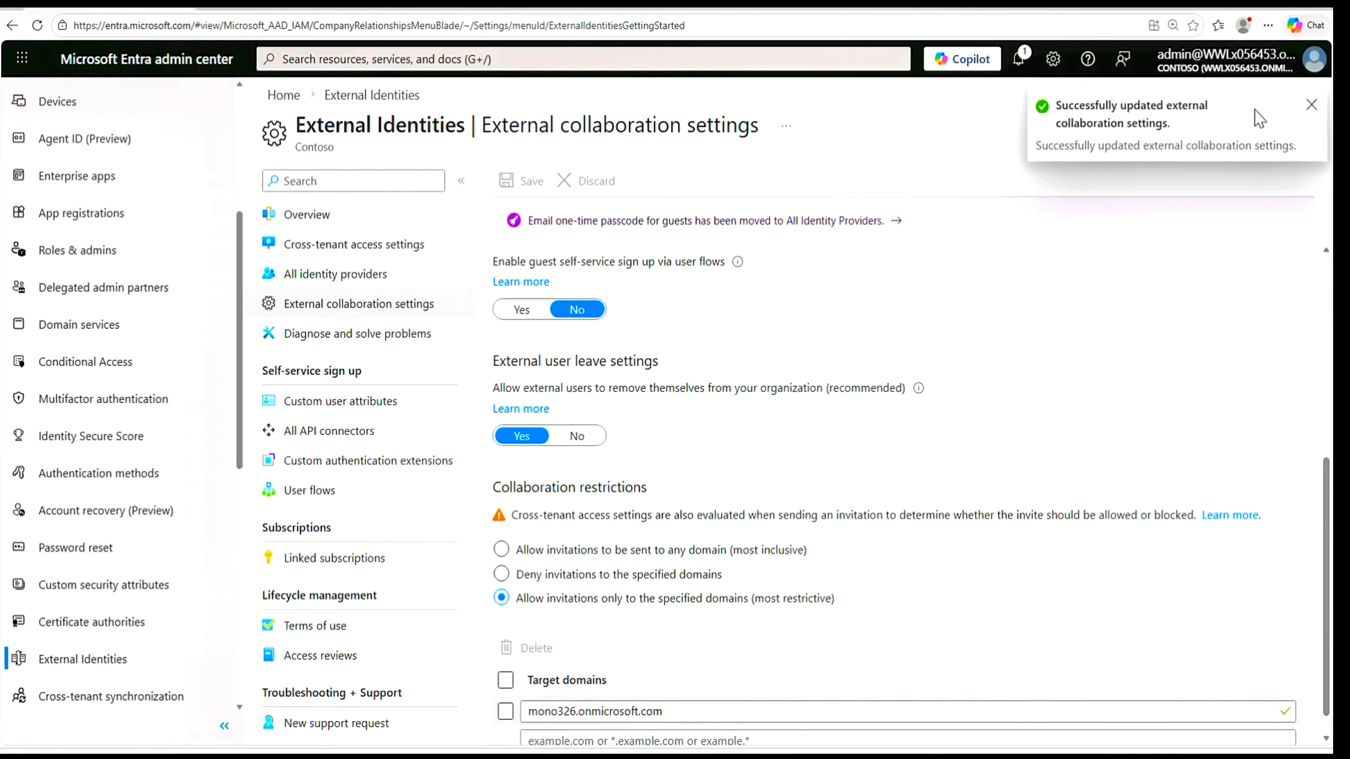
pyautogui.click(1311, 108)
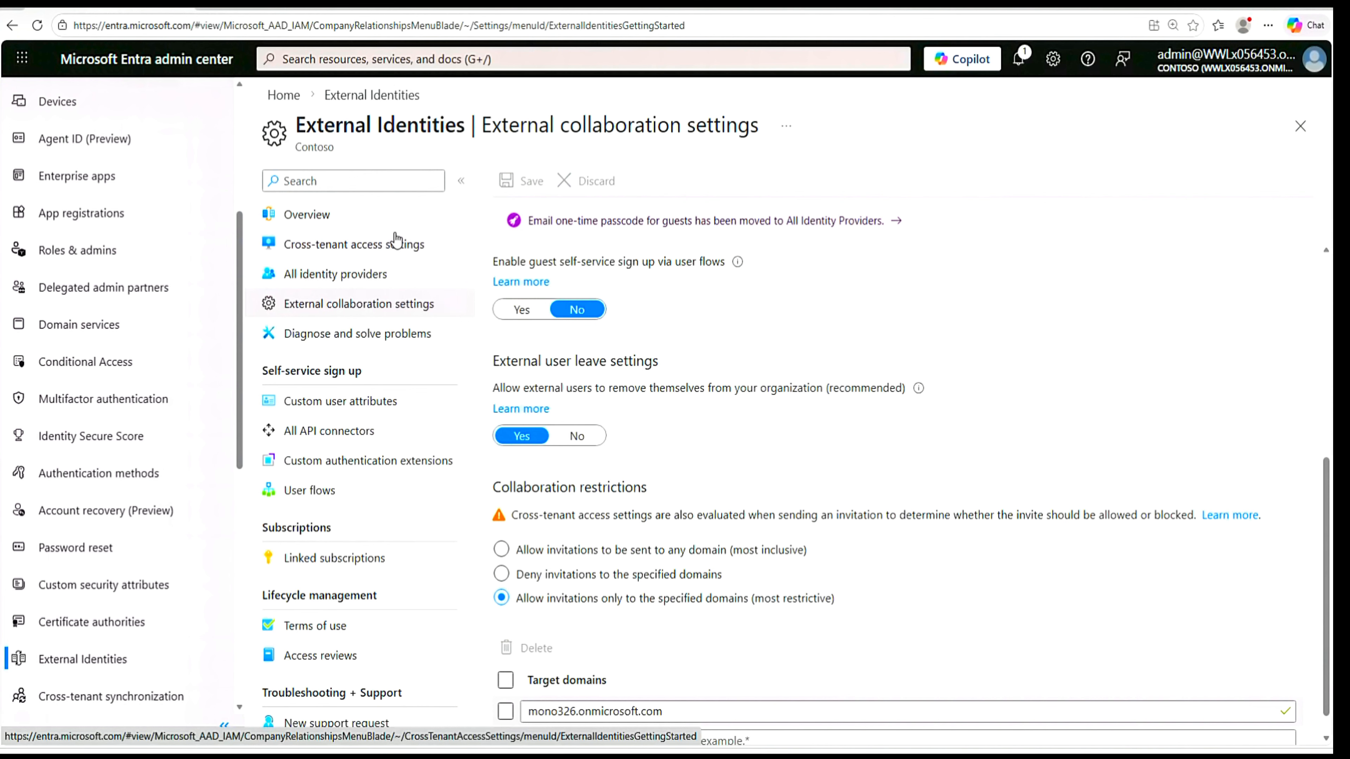
# - Create a new cross-tenant synchronization configuration named "Contoso cross-tenant synchronization"
pyautogui.click(68, 701)
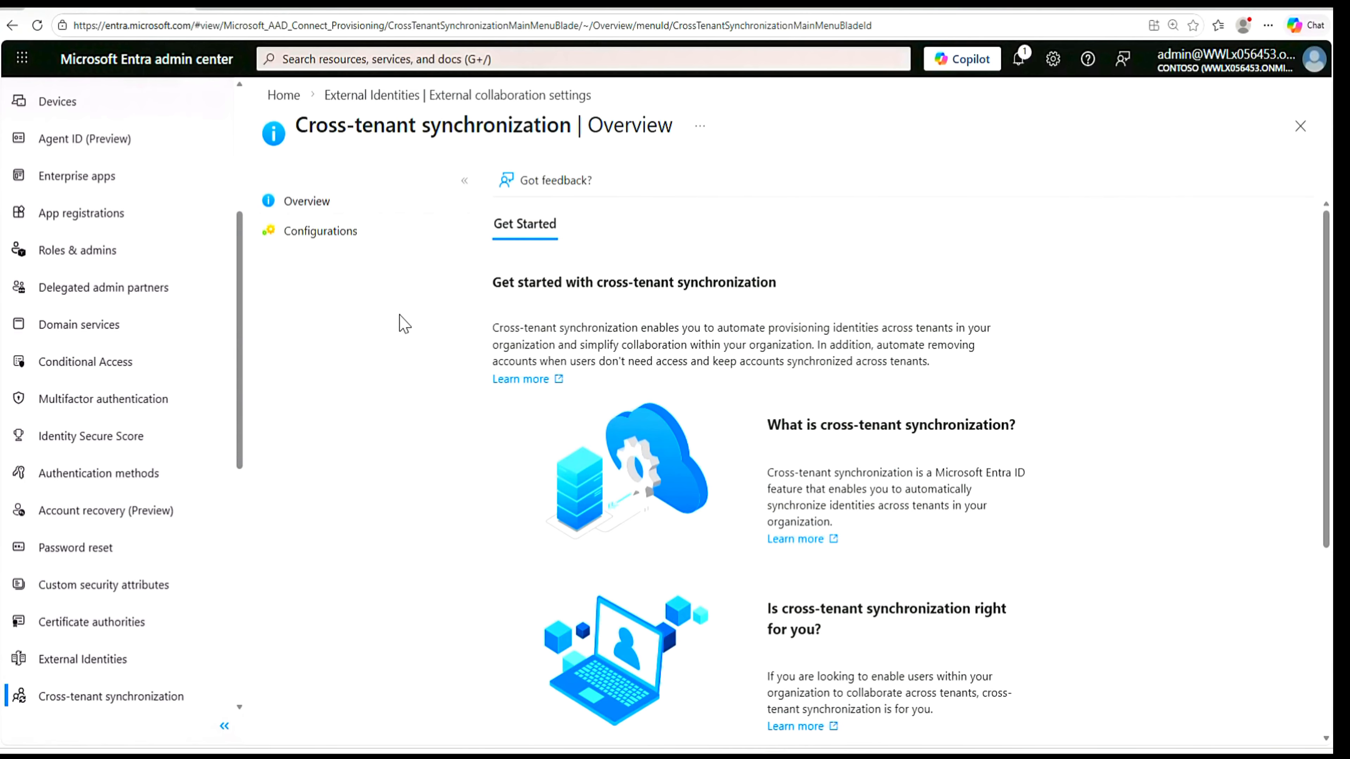
pyautogui.scroll(-4, 504, 511)
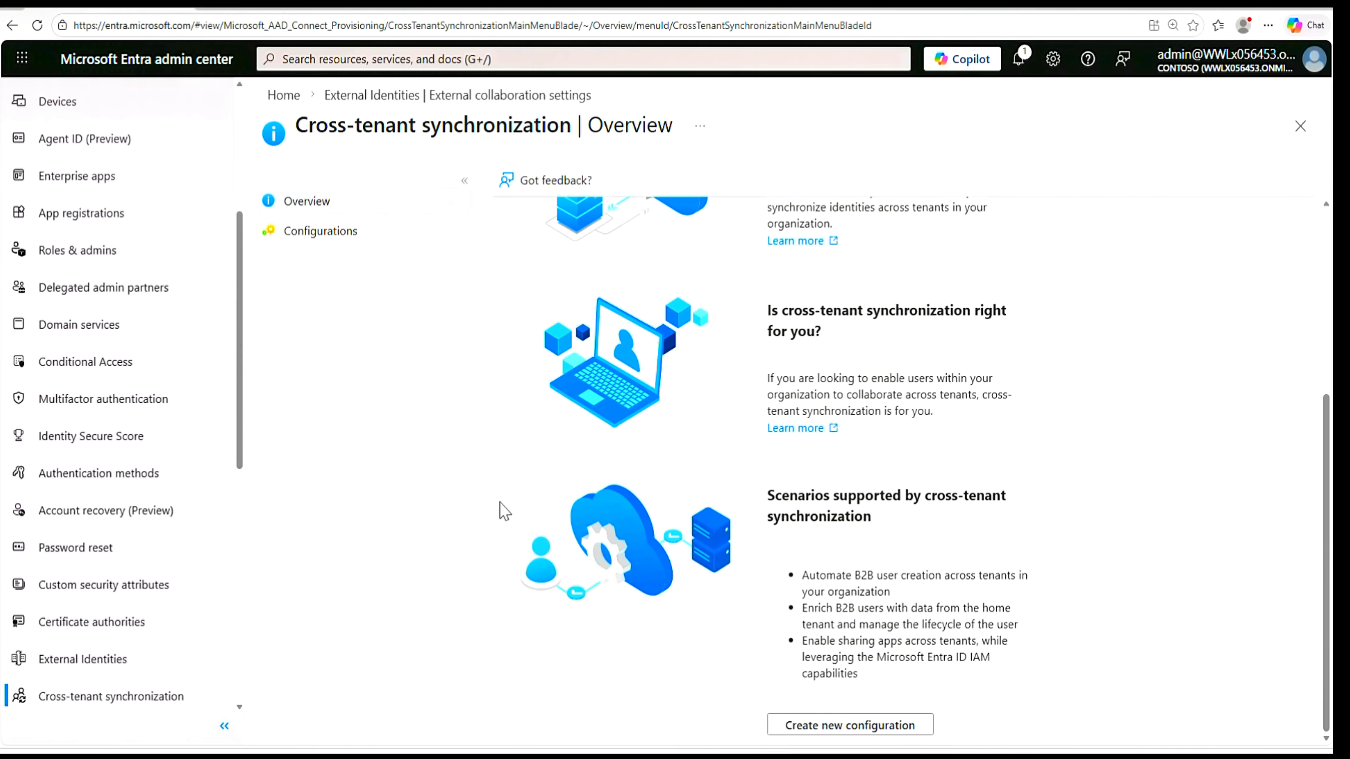
pyautogui.scroll(5, 504, 511)
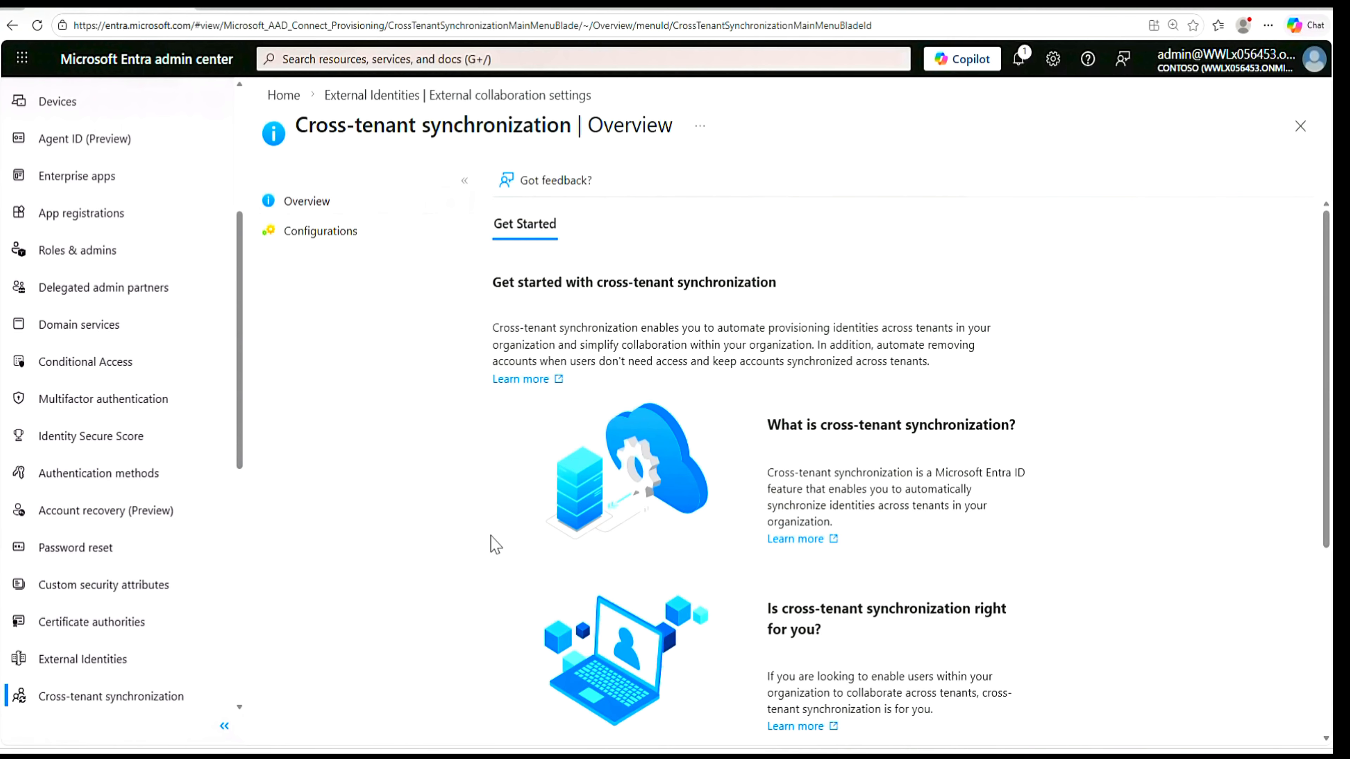
pyautogui.click(311, 238)
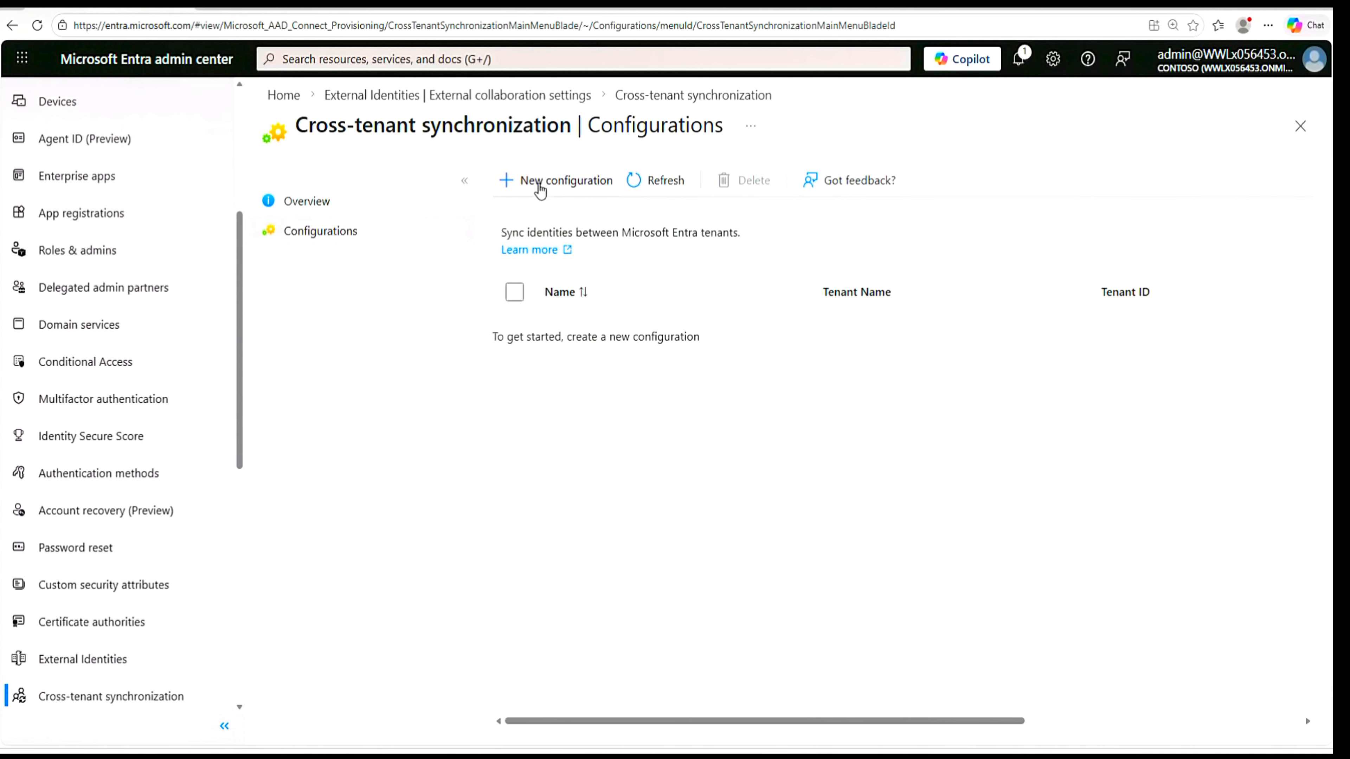
pyautogui.click(545, 184)
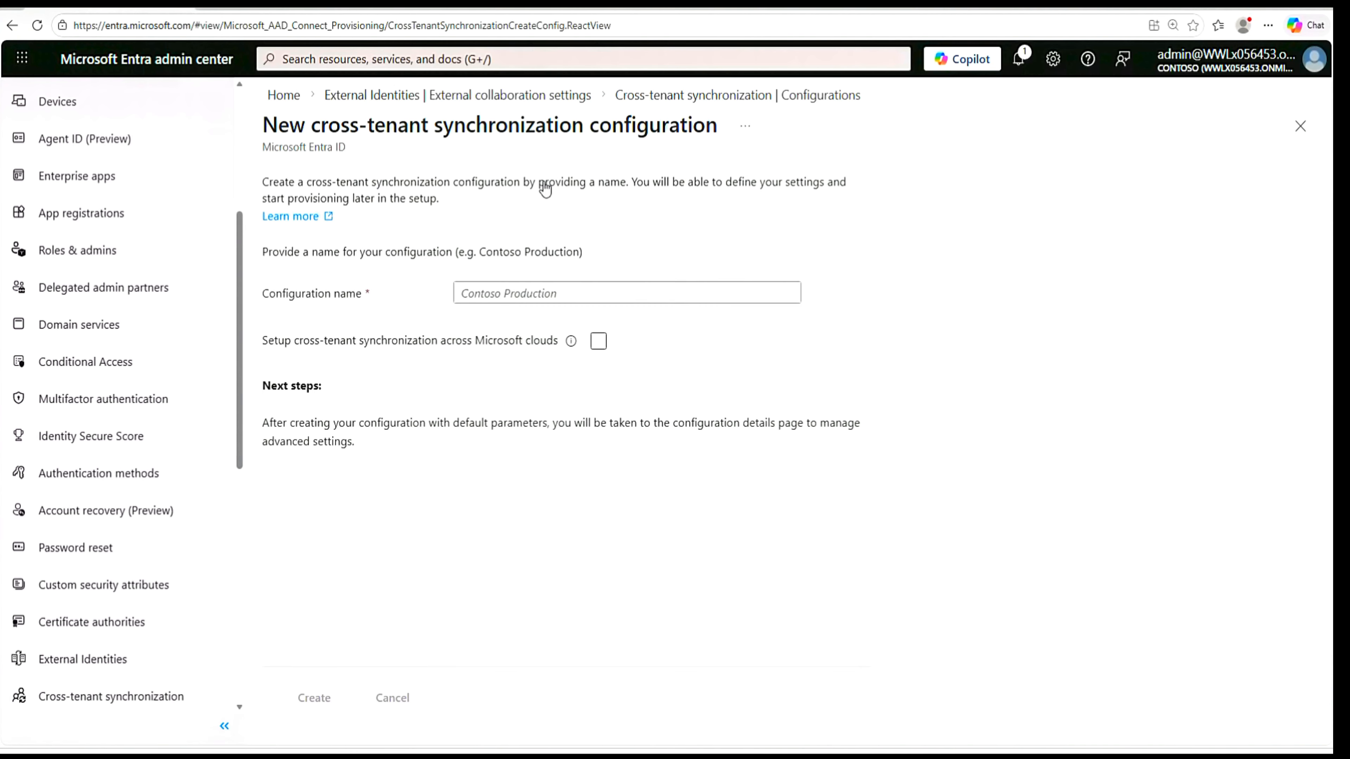
pyautogui.click(627, 293)
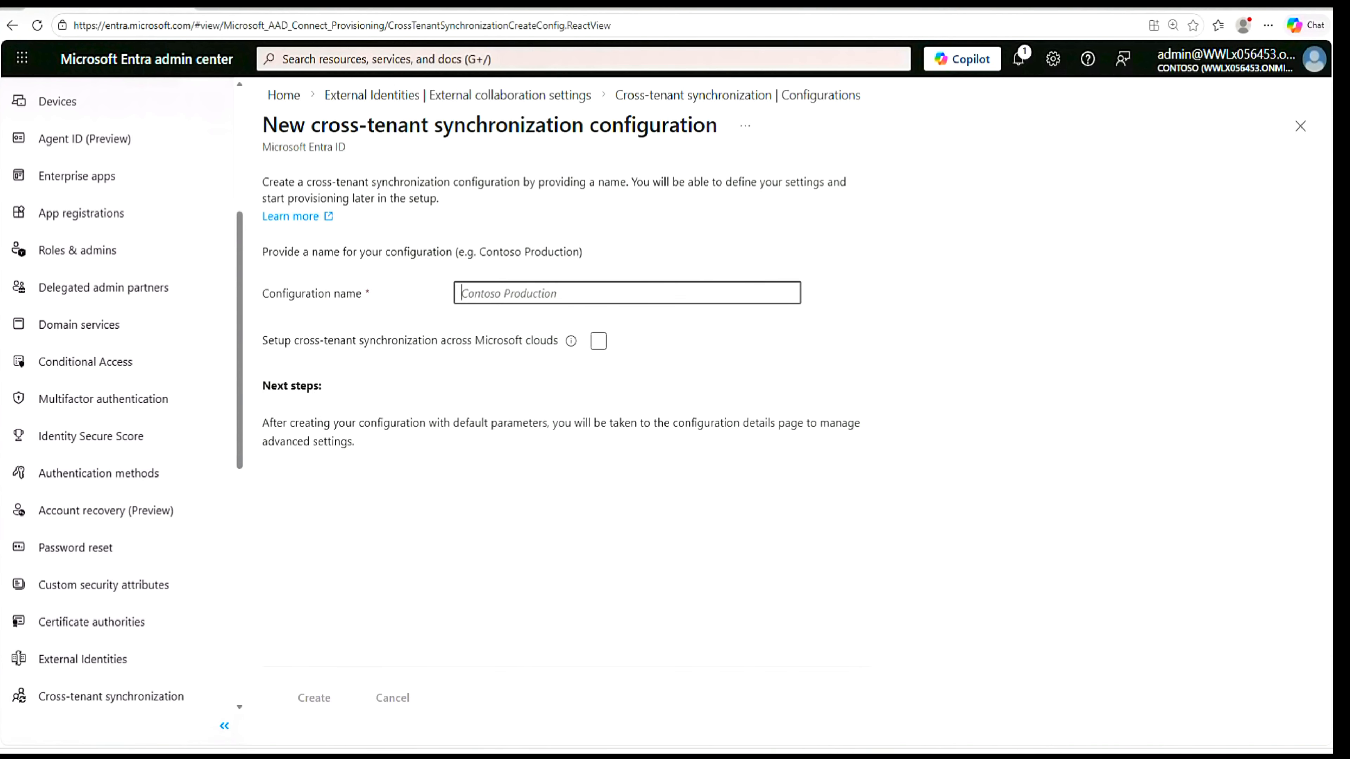
pyautogui.write('Contoso cross-tenant synchronization')
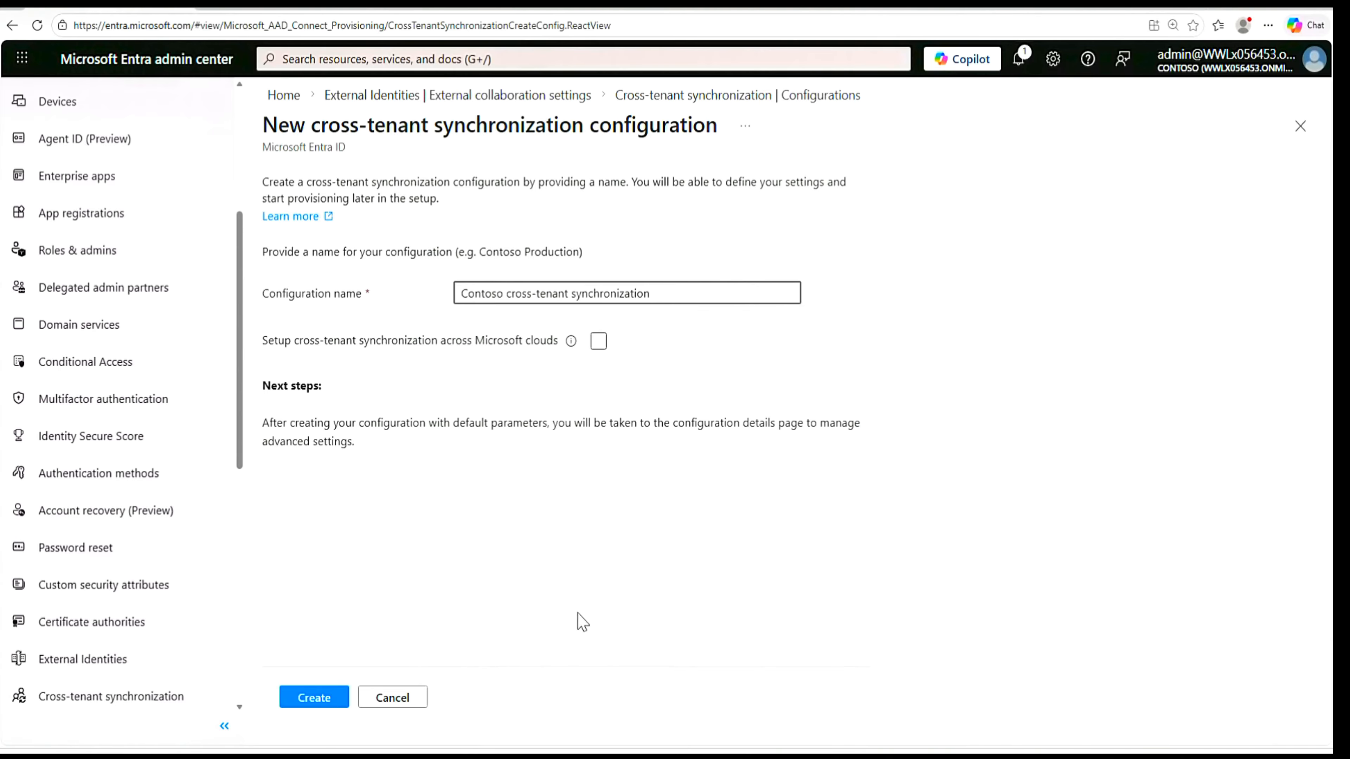
pyautogui.click(315, 699)
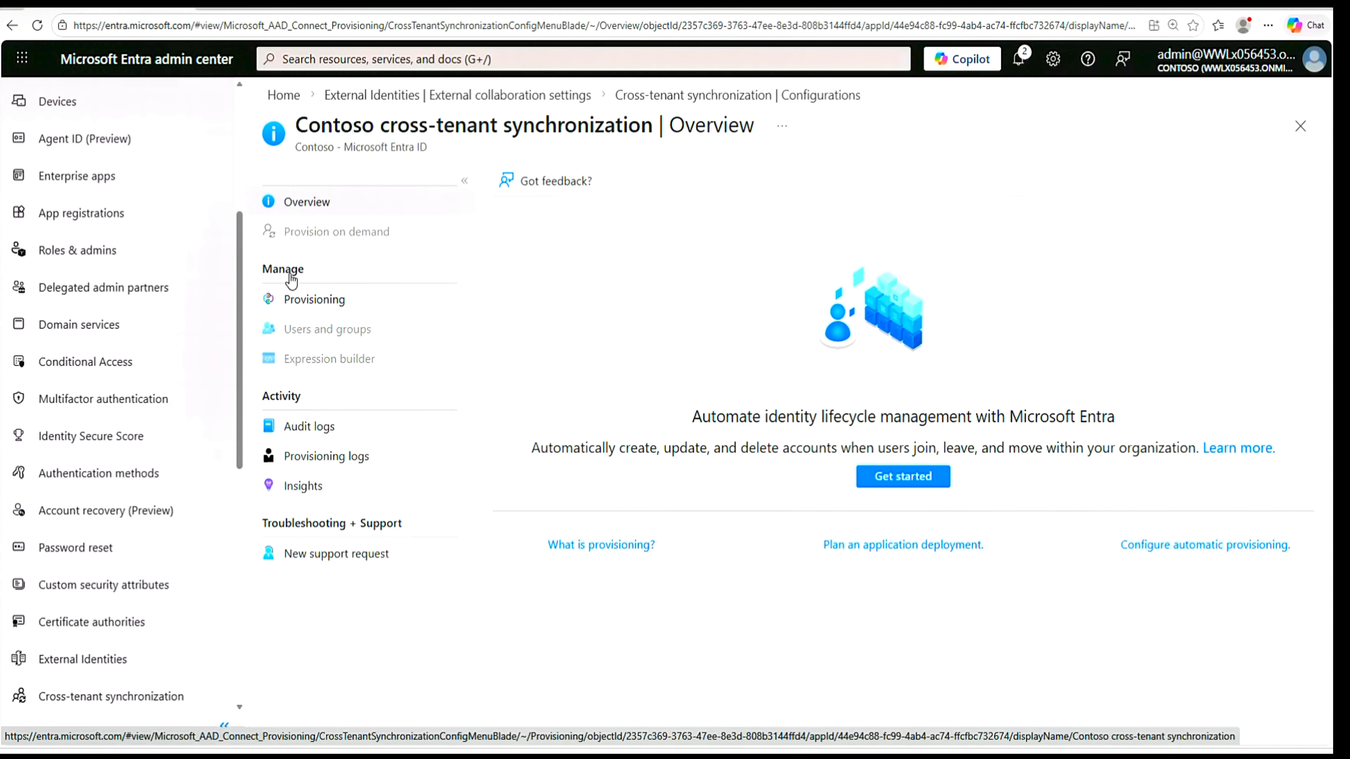
# - Set the new configuration's provisioning mode to Automatic
pyautogui.click(320, 308)
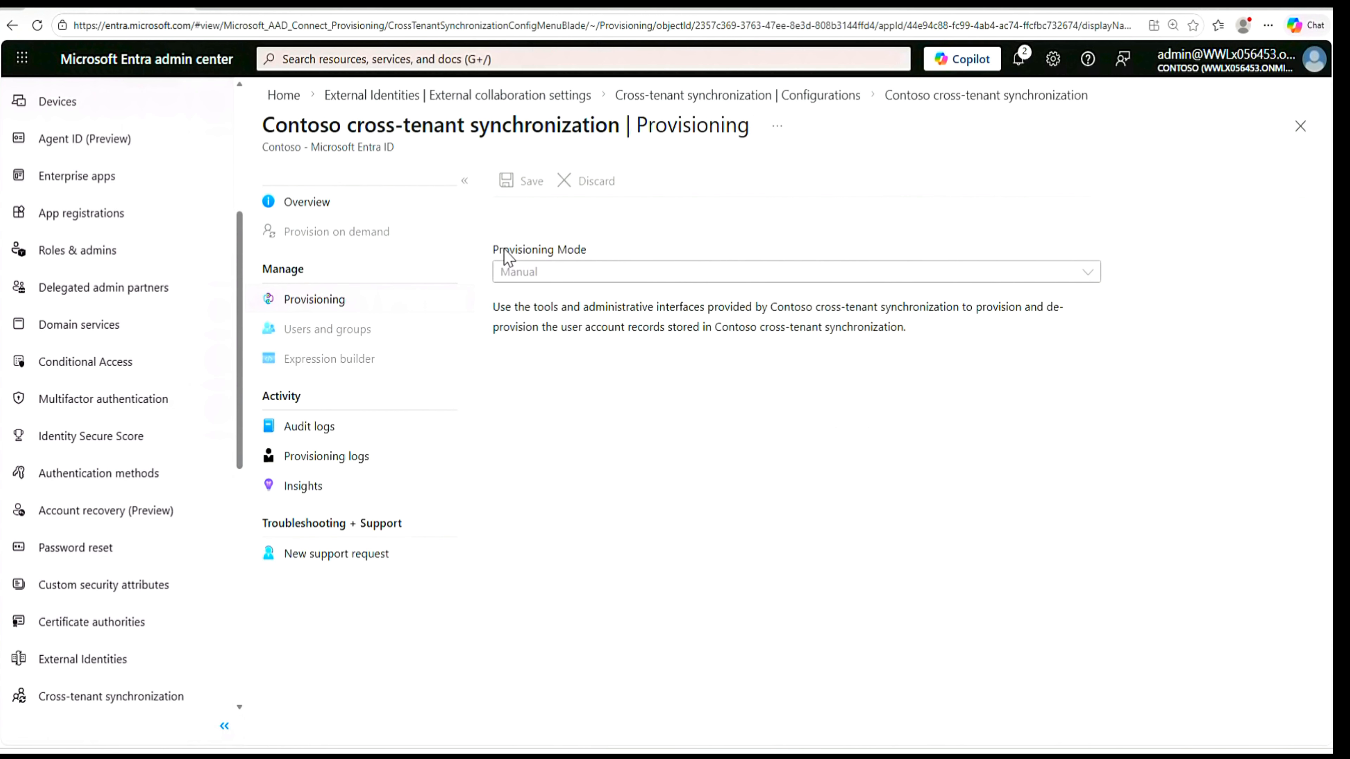
pyautogui.click(1087, 285)
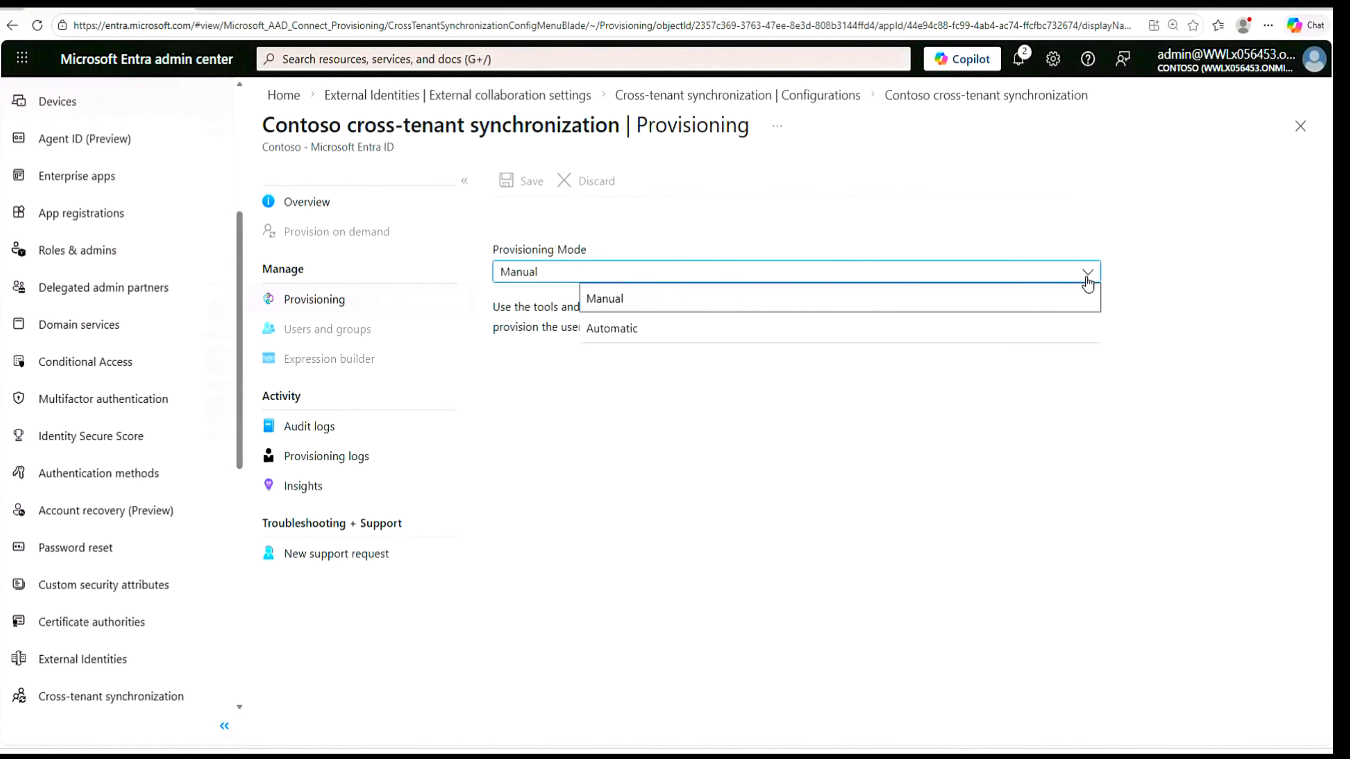
pyautogui.click(711, 336)
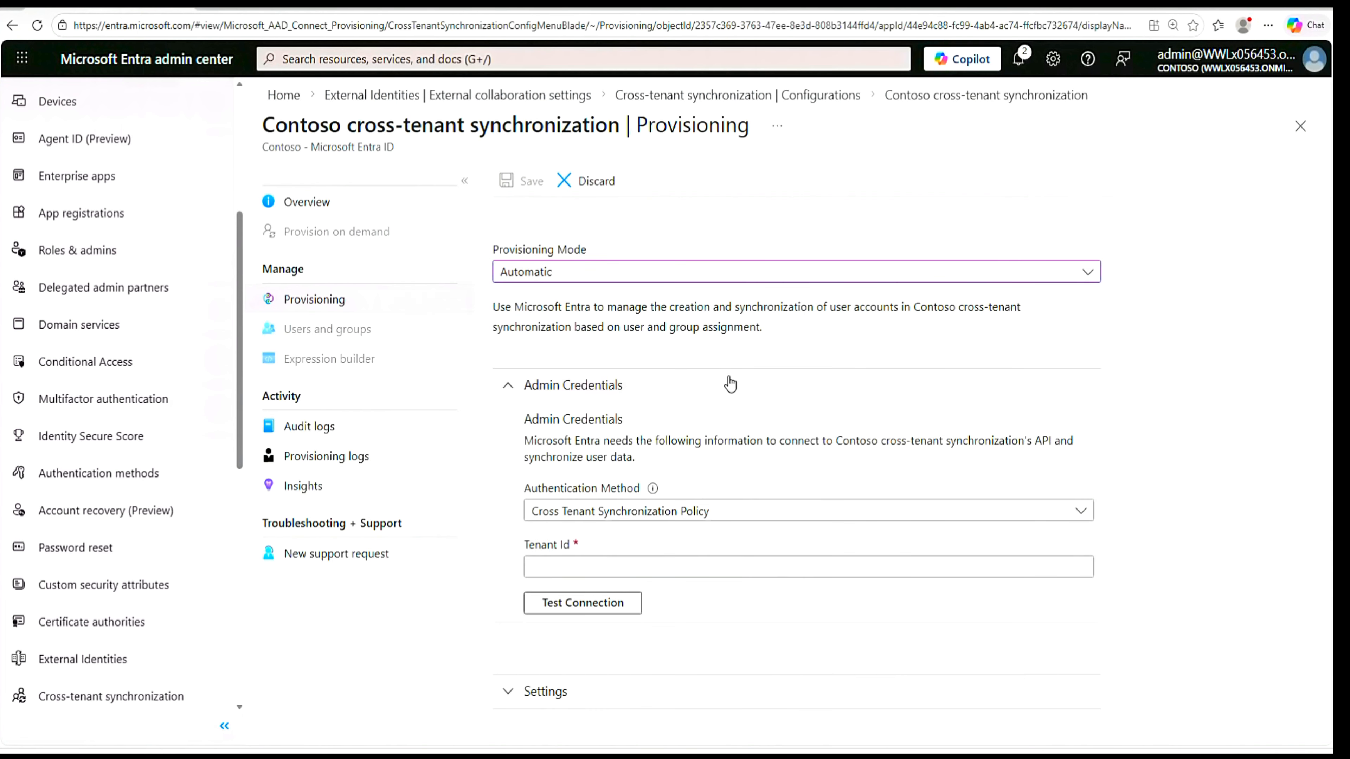
# - Switch to the Notepad note and copy the Myself tenant's ID for the Tenant Id field
pyautogui.click(710, 567)
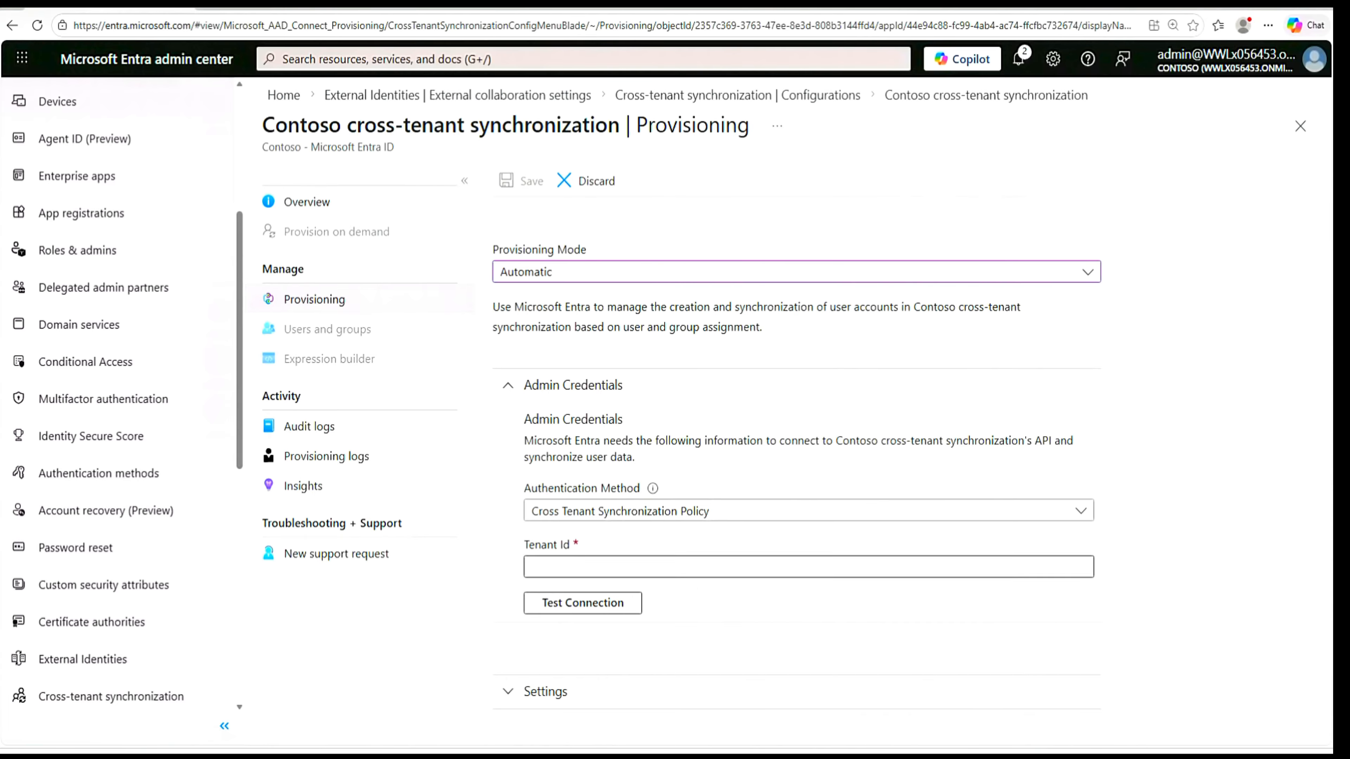
pyautogui.click(710, 568)
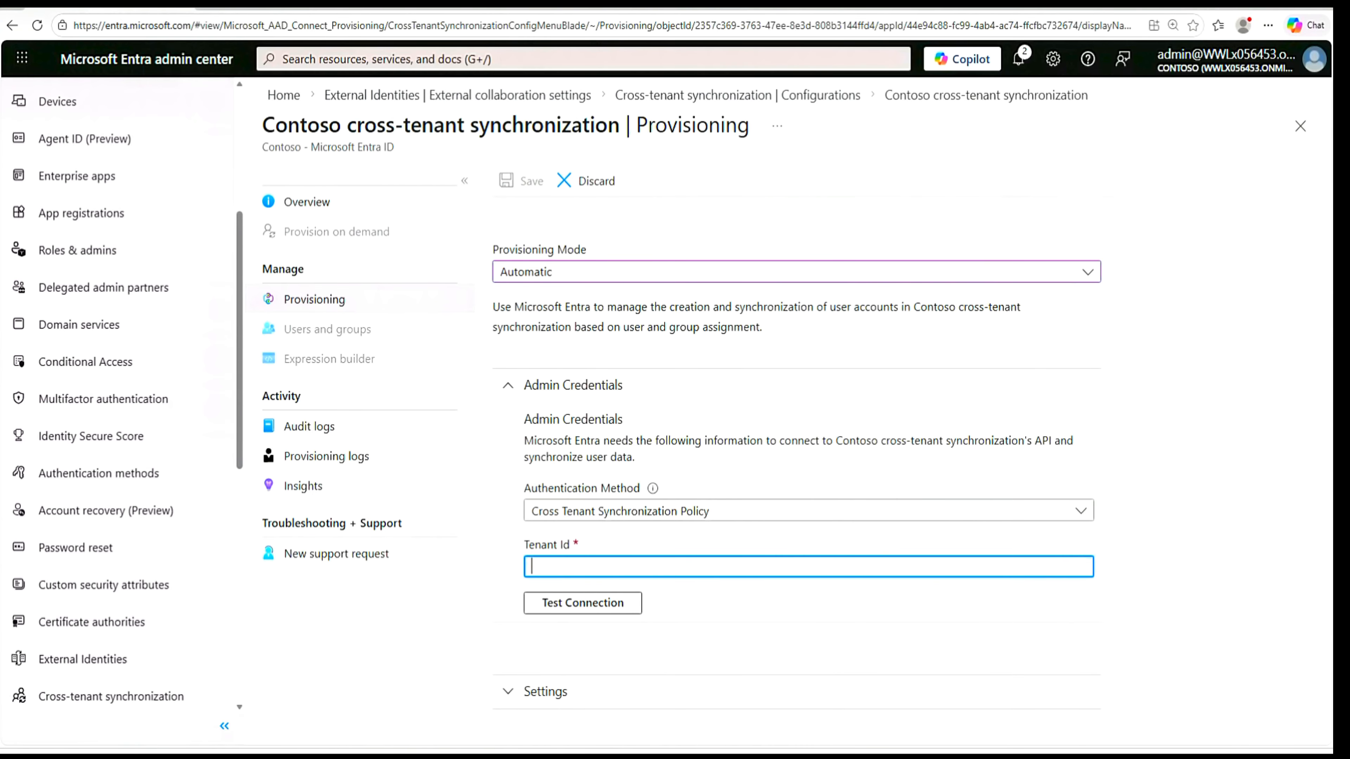
pyautogui.hotkey('alt', 'Tab')
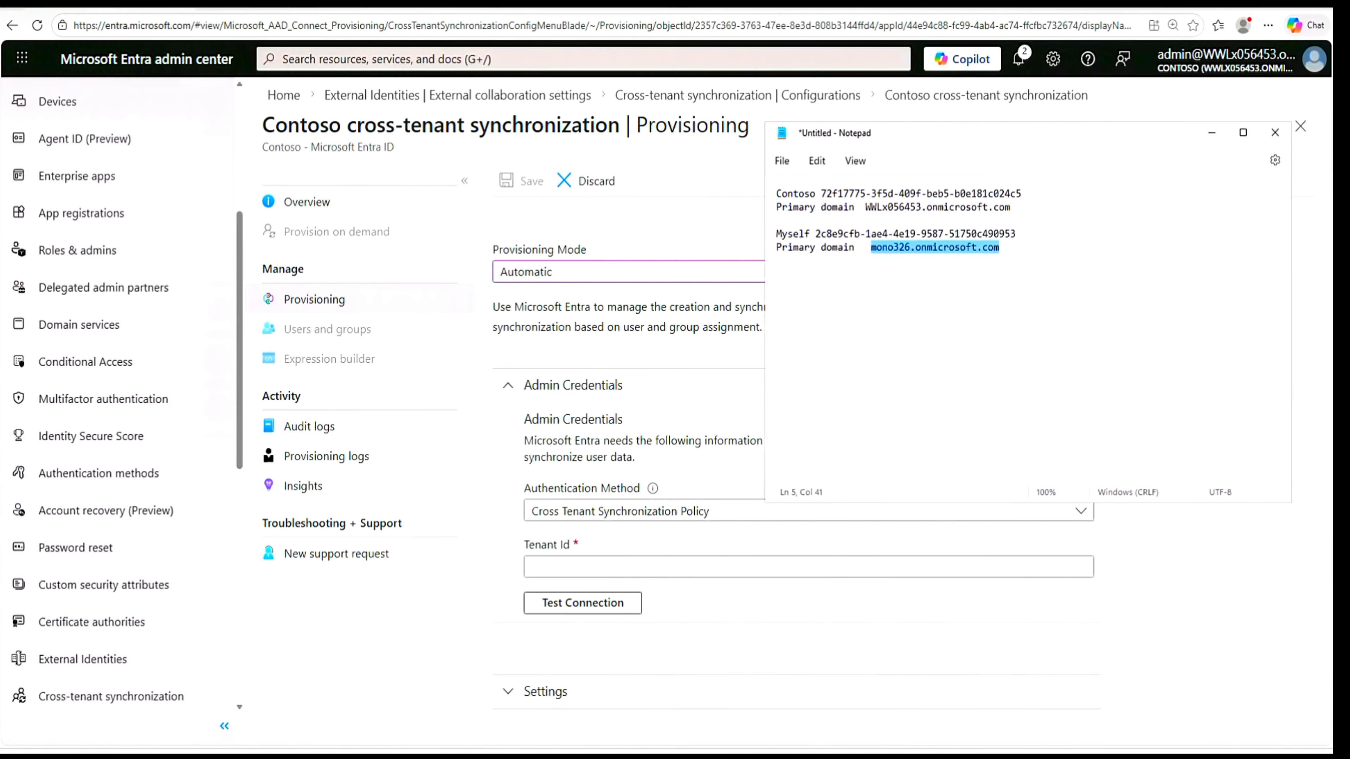
pyautogui.moveTo(1017, 234); pyautogui.dragTo(826, 234)
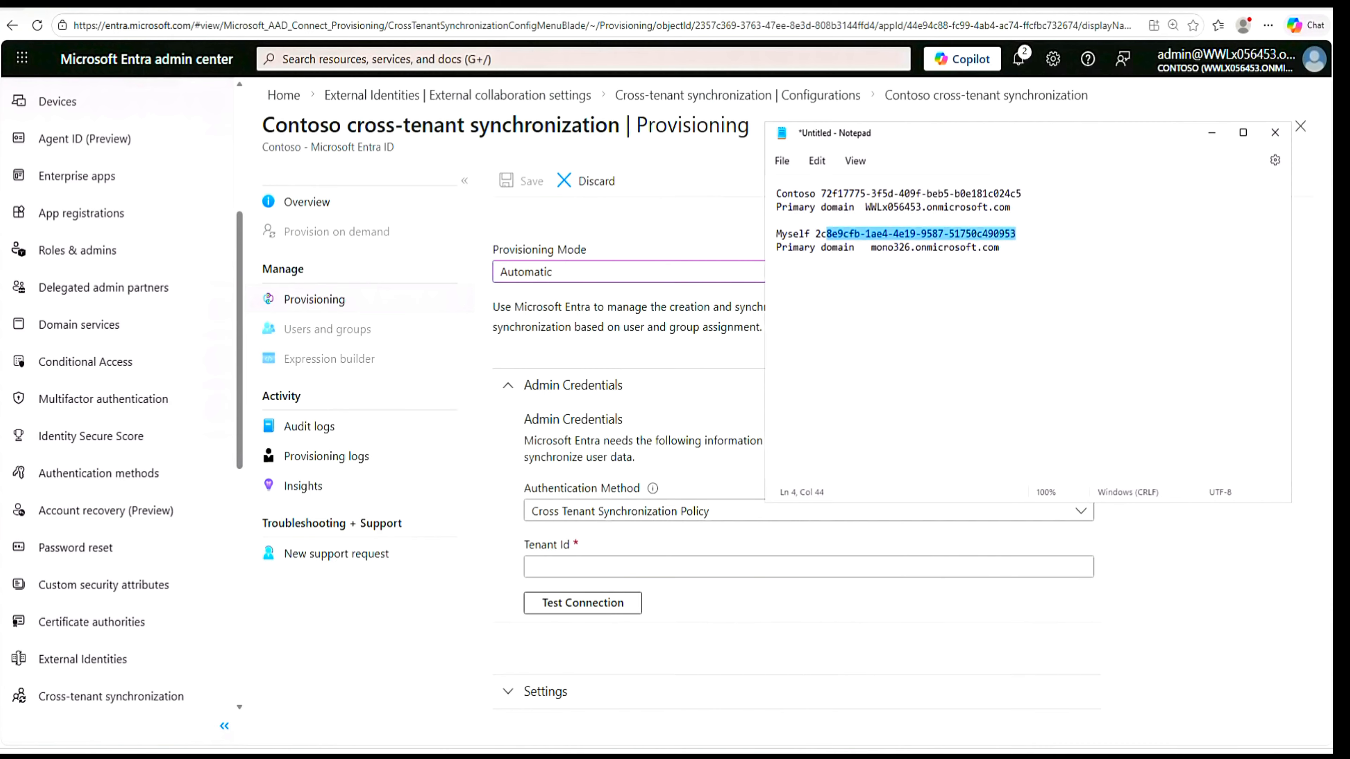
pyautogui.rightClick(824, 240)
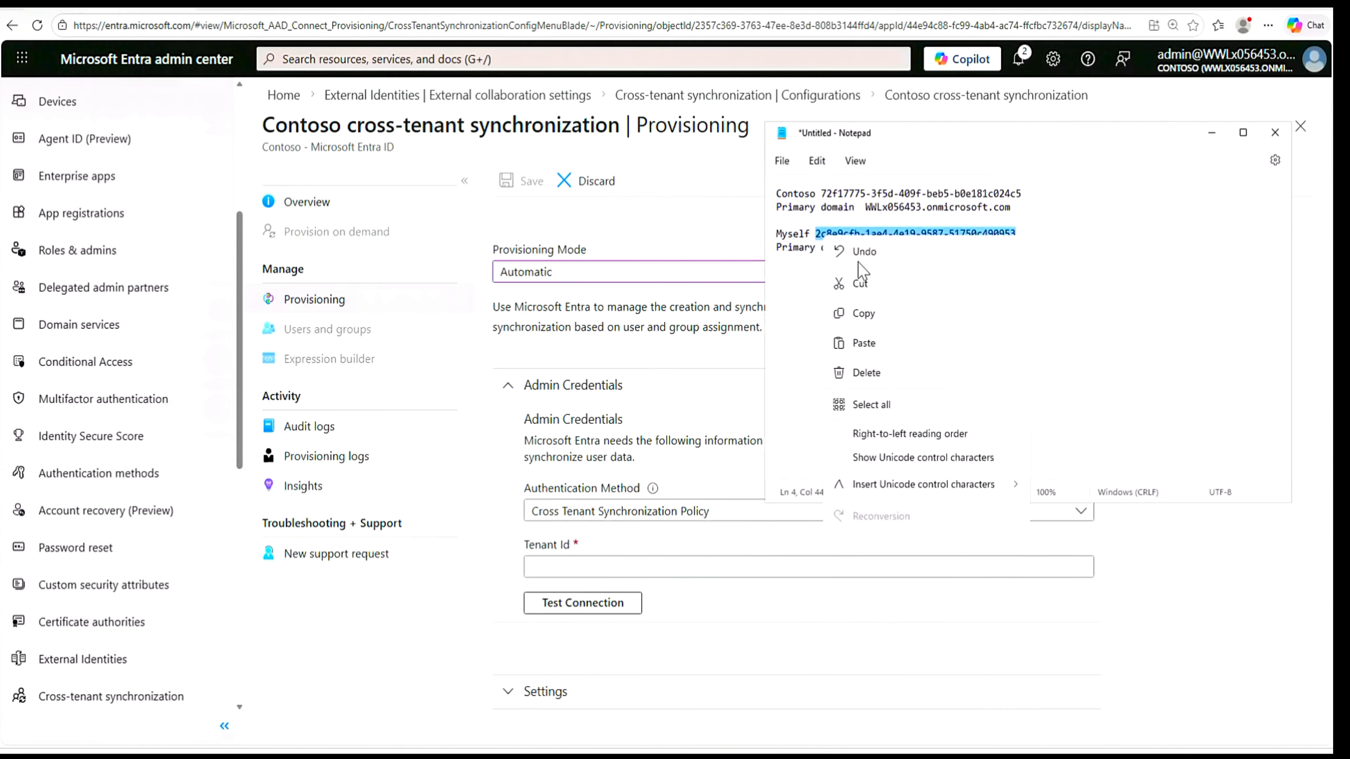
pyautogui.click(864, 318)
# - Paste the Myself tenant's ID as the Tenant Id in the admin credentials and test the connection
pyautogui.click(675, 569)
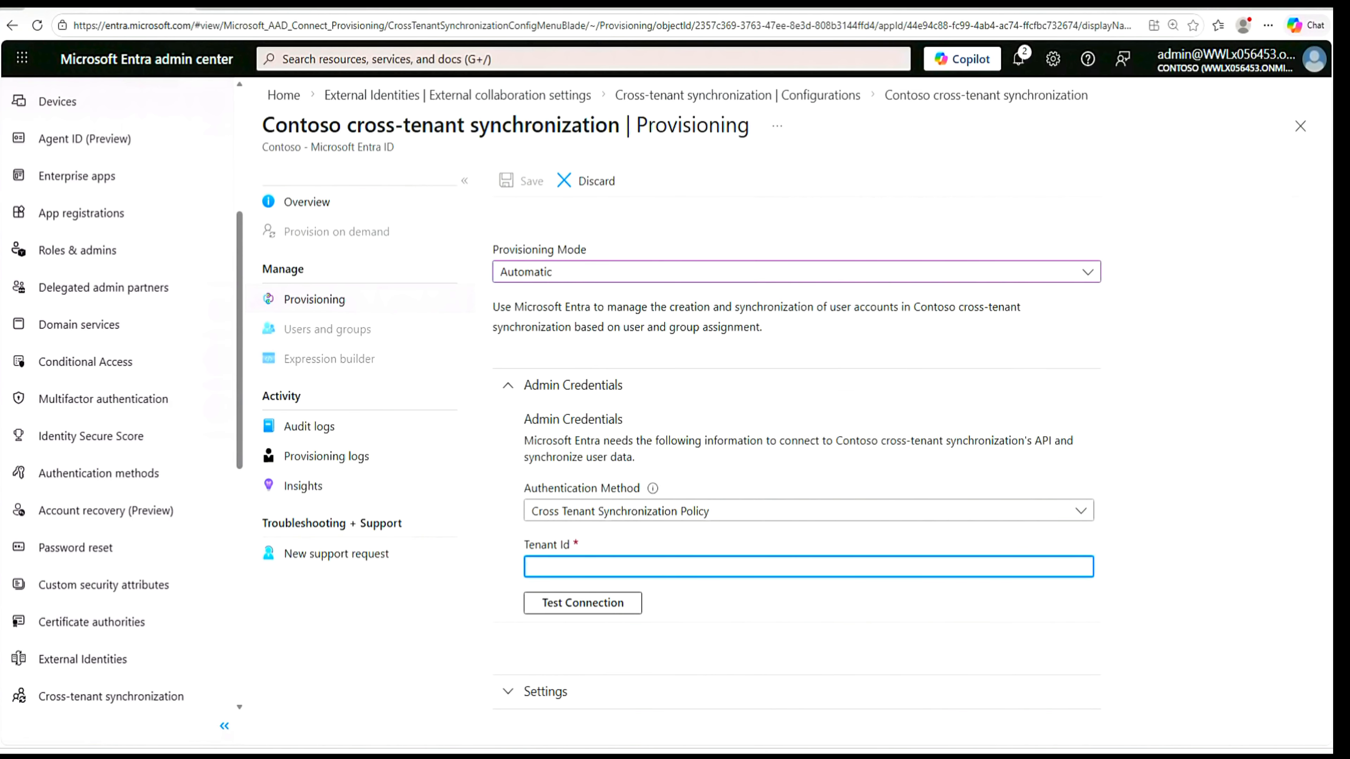
pyautogui.rightClick(675, 568)
pyautogui.click(736, 391)
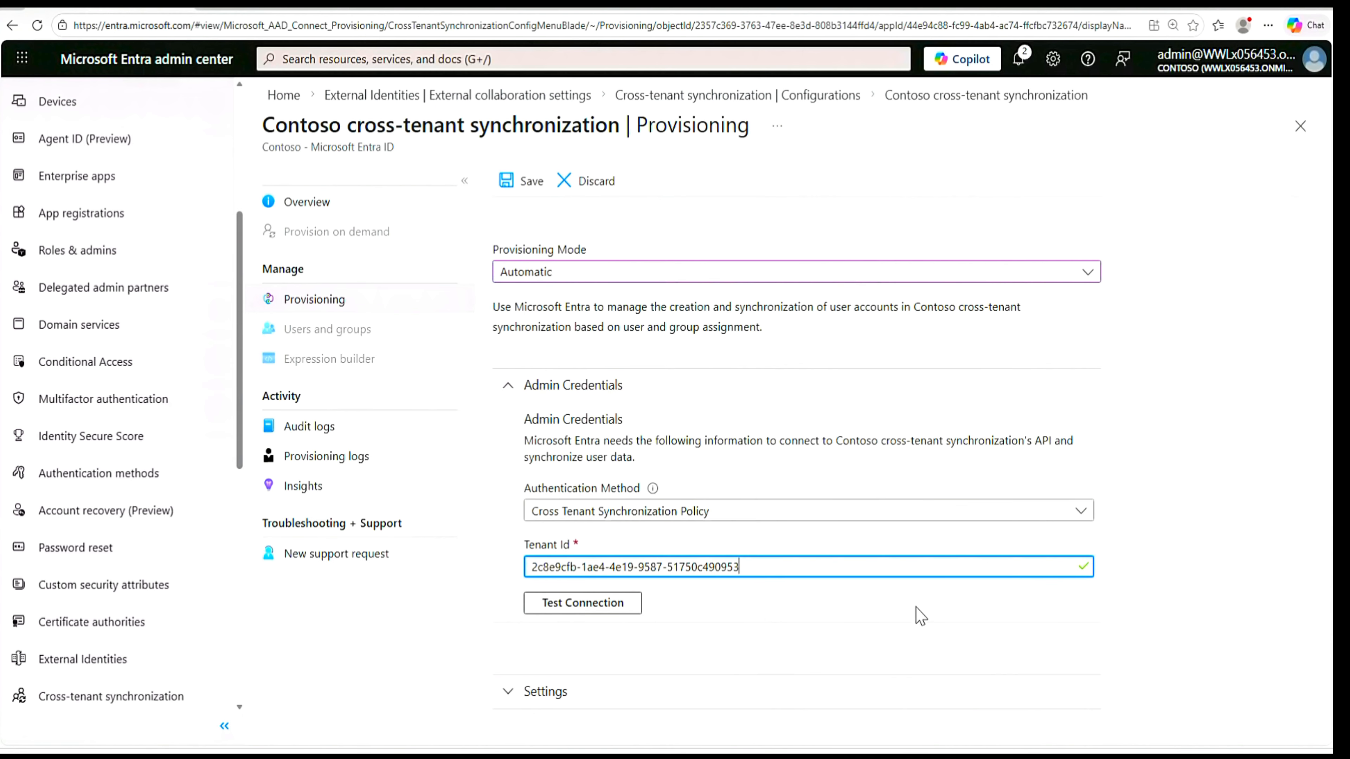
pyautogui.click(591, 607)
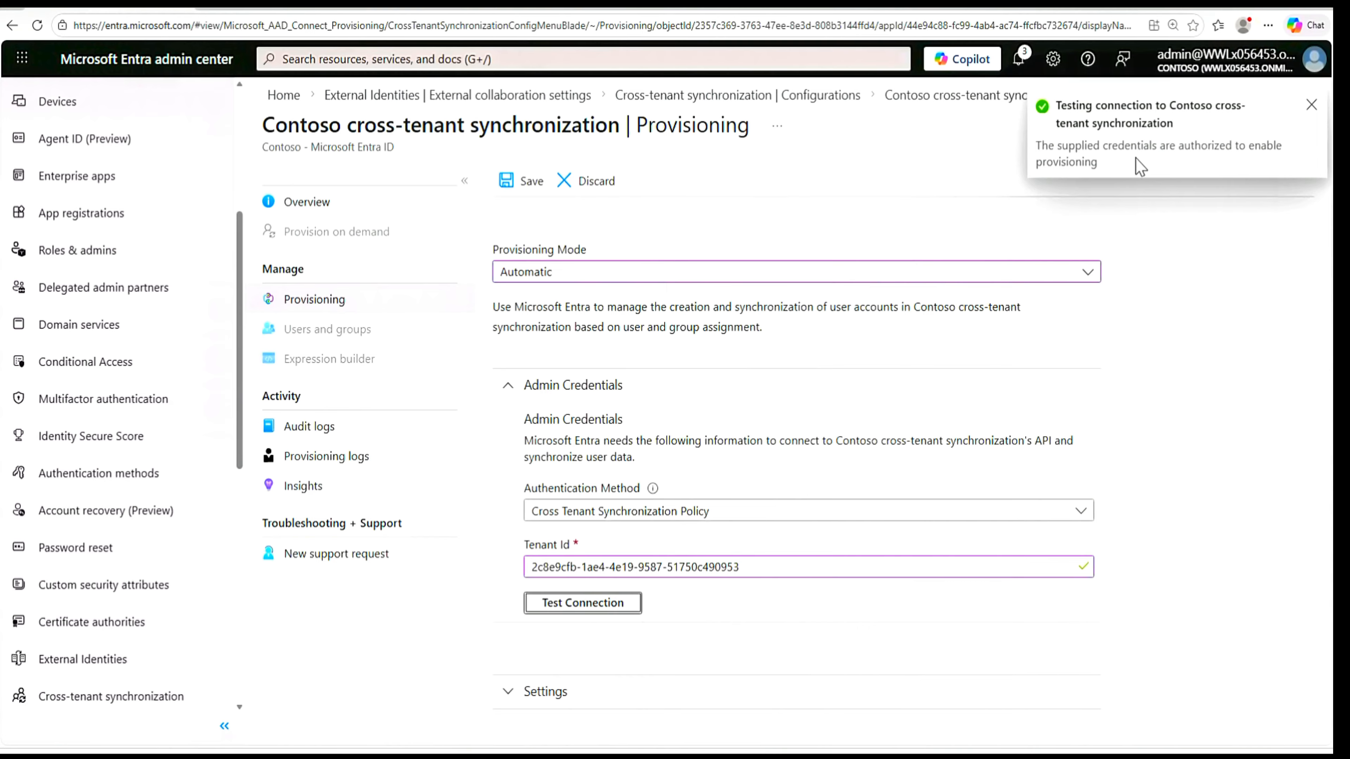
pyautogui.click(1311, 106)
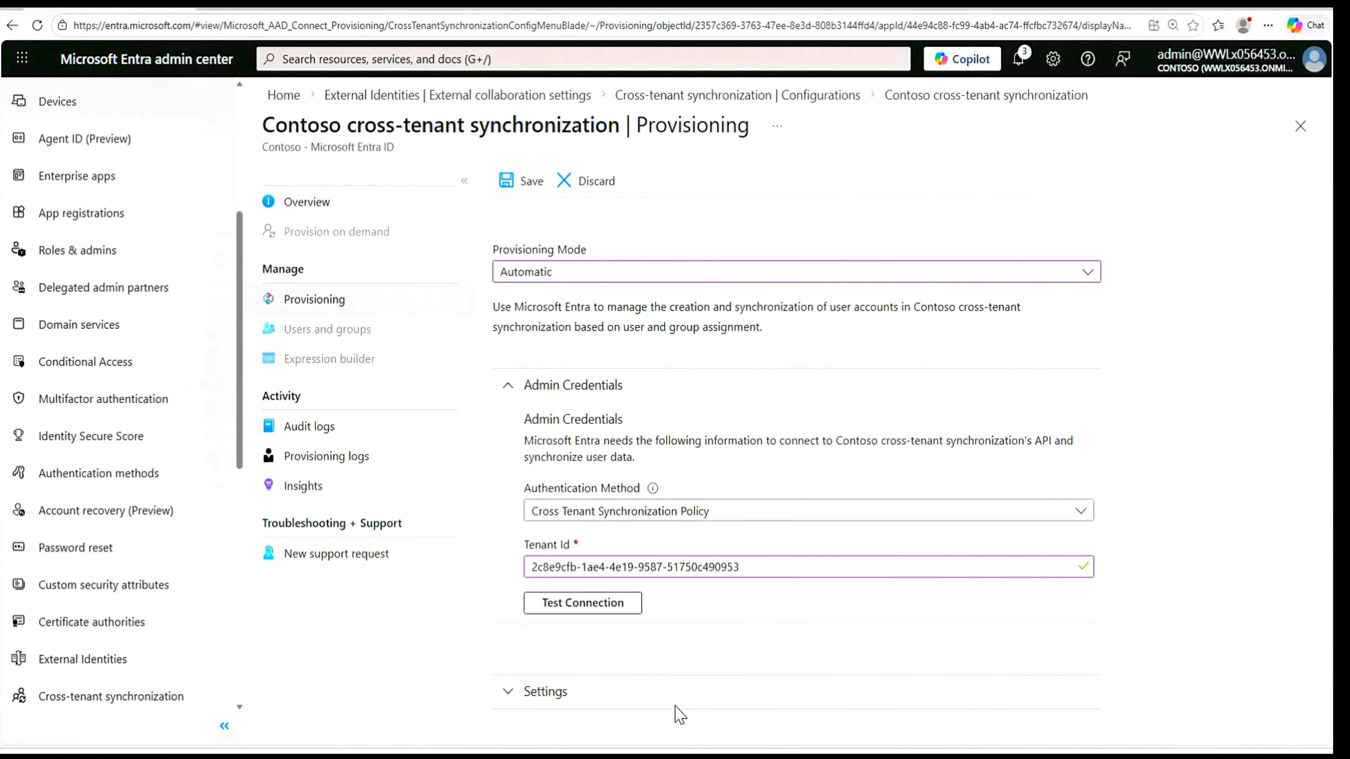
# - Expand the provisioning settings, then reload the page and discard the unsaved changes
pyautogui.click(507, 692)
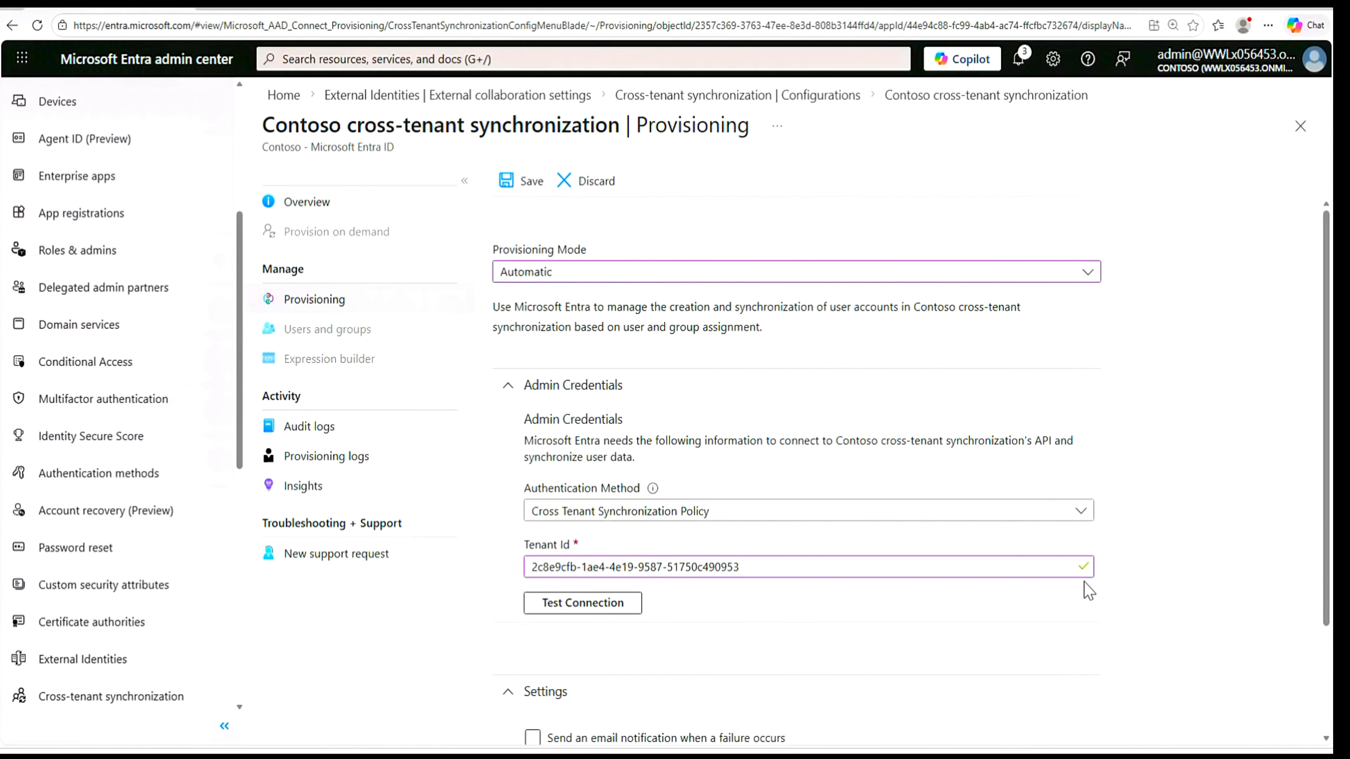
pyautogui.scroll(-3, 1089, 590)
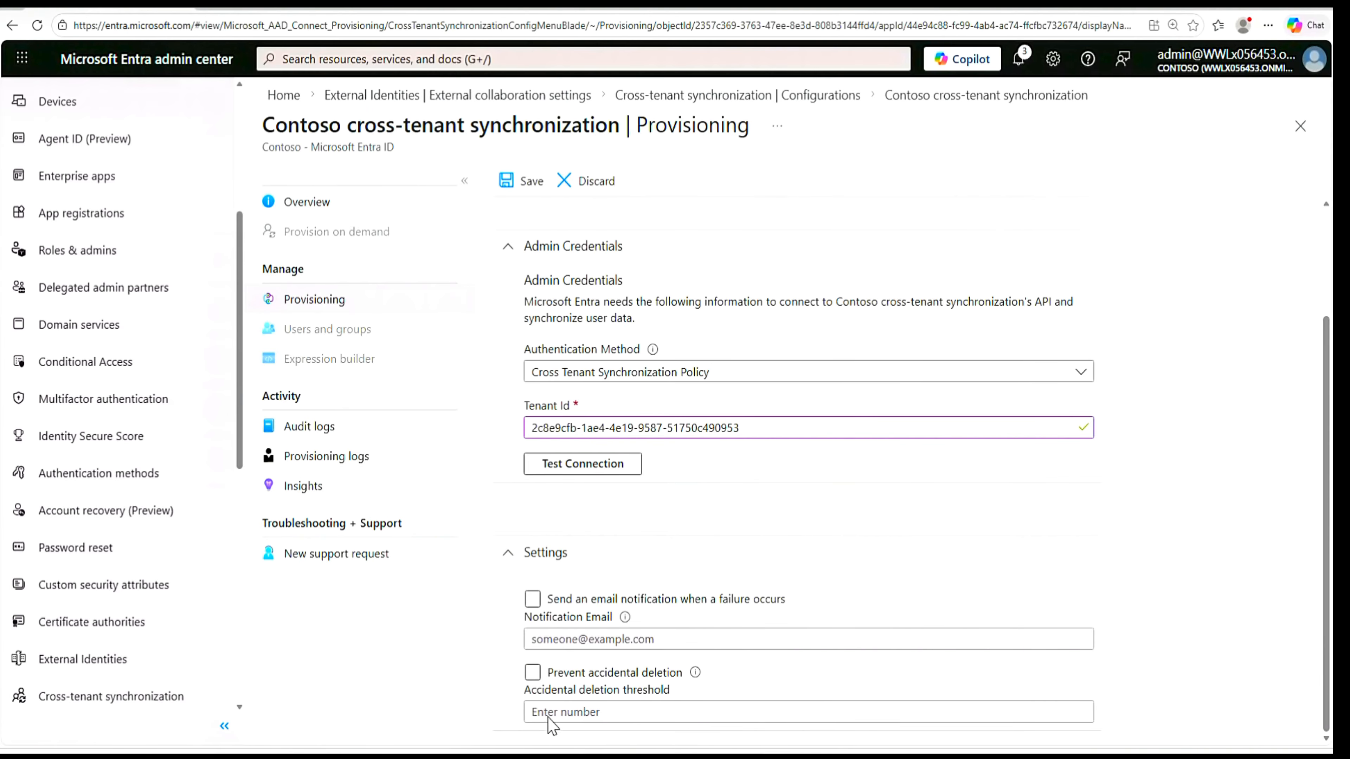
pyautogui.click(37, 25)
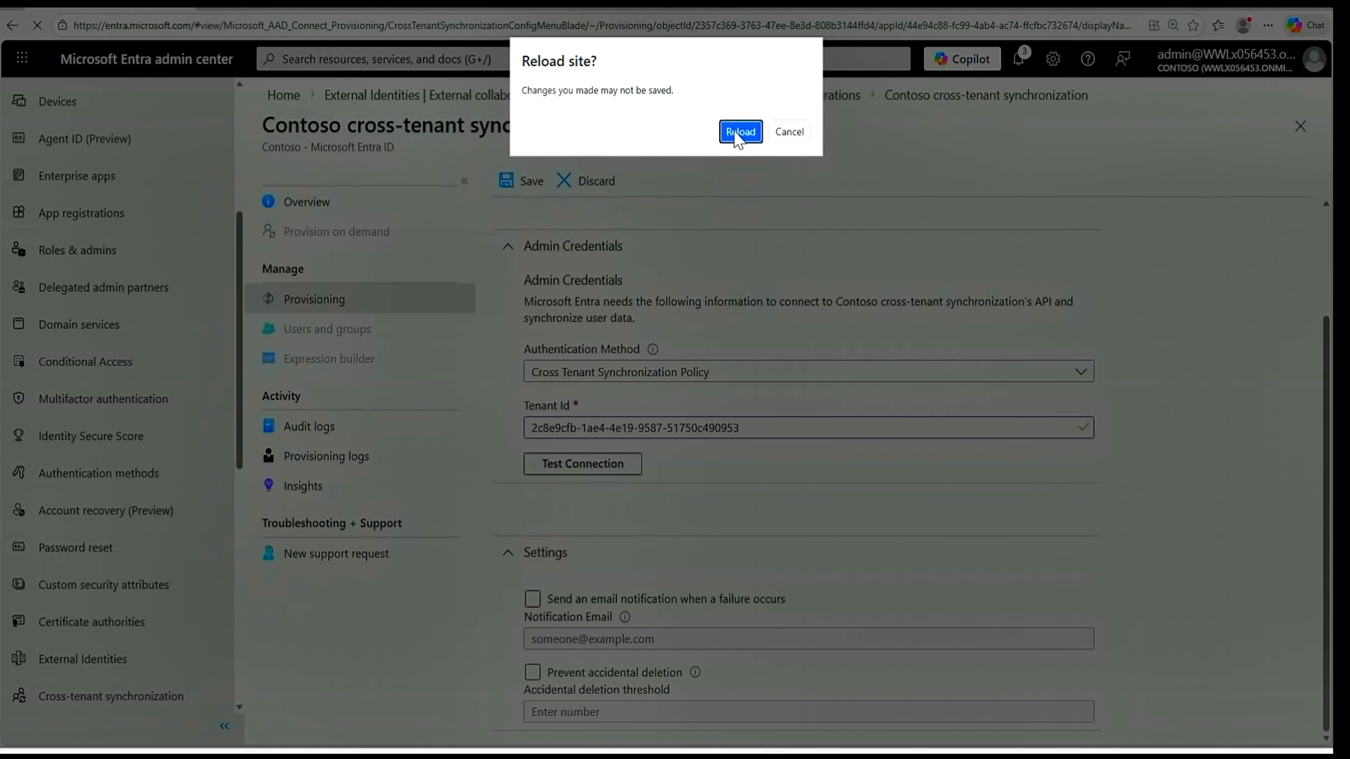
pyautogui.click(739, 133)
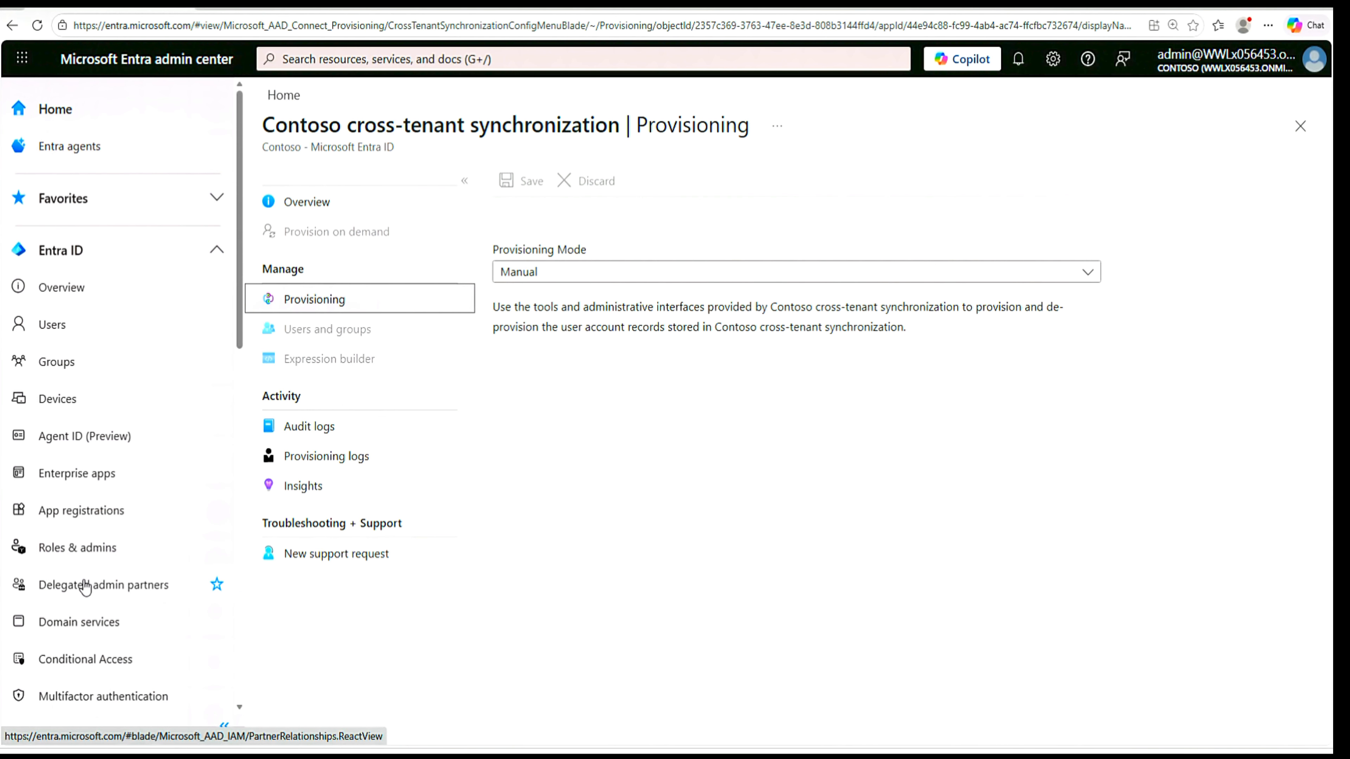
# - Reopen the Contoso cross-tenant synchronization configuration and set its provisioning mode to Automatic
pyautogui.scroll(-10, 86, 588)
pyautogui.click(124, 253)
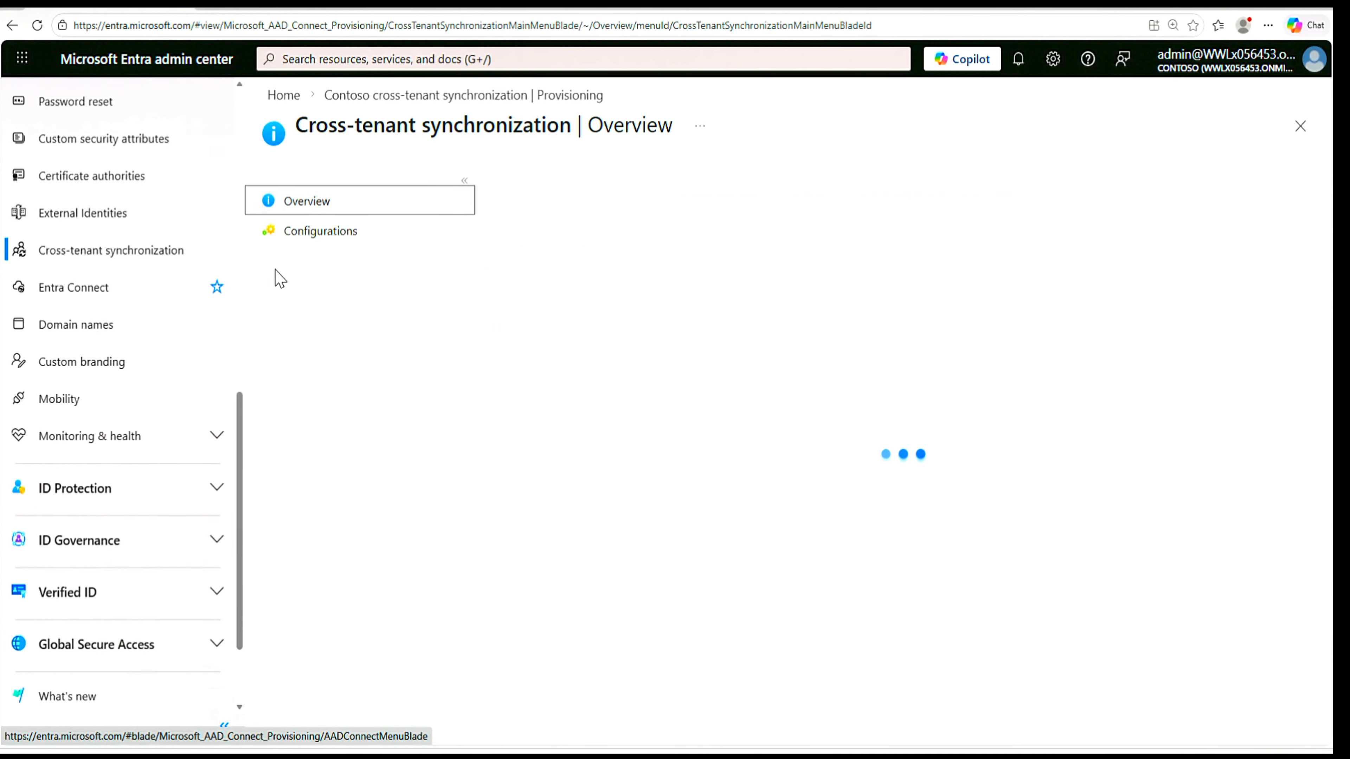
pyautogui.click(315, 240)
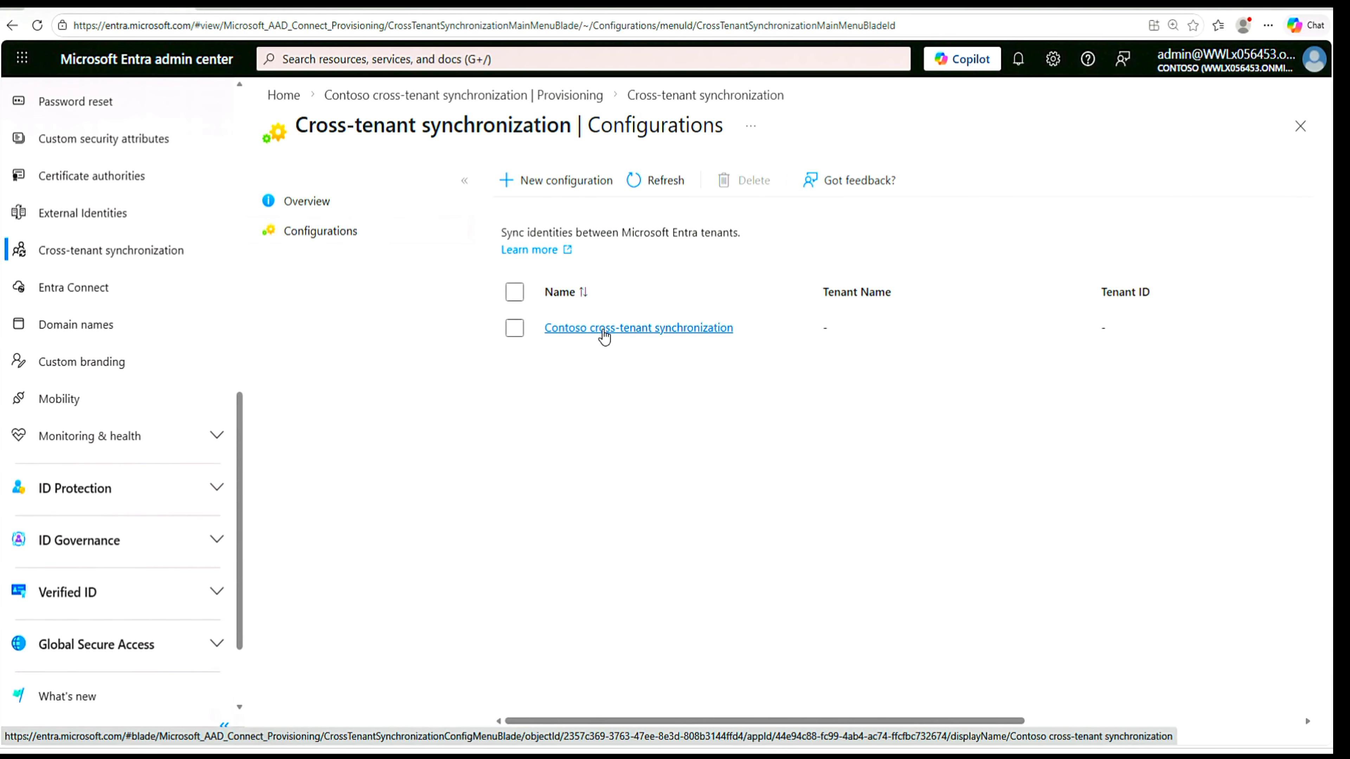
pyautogui.click(609, 334)
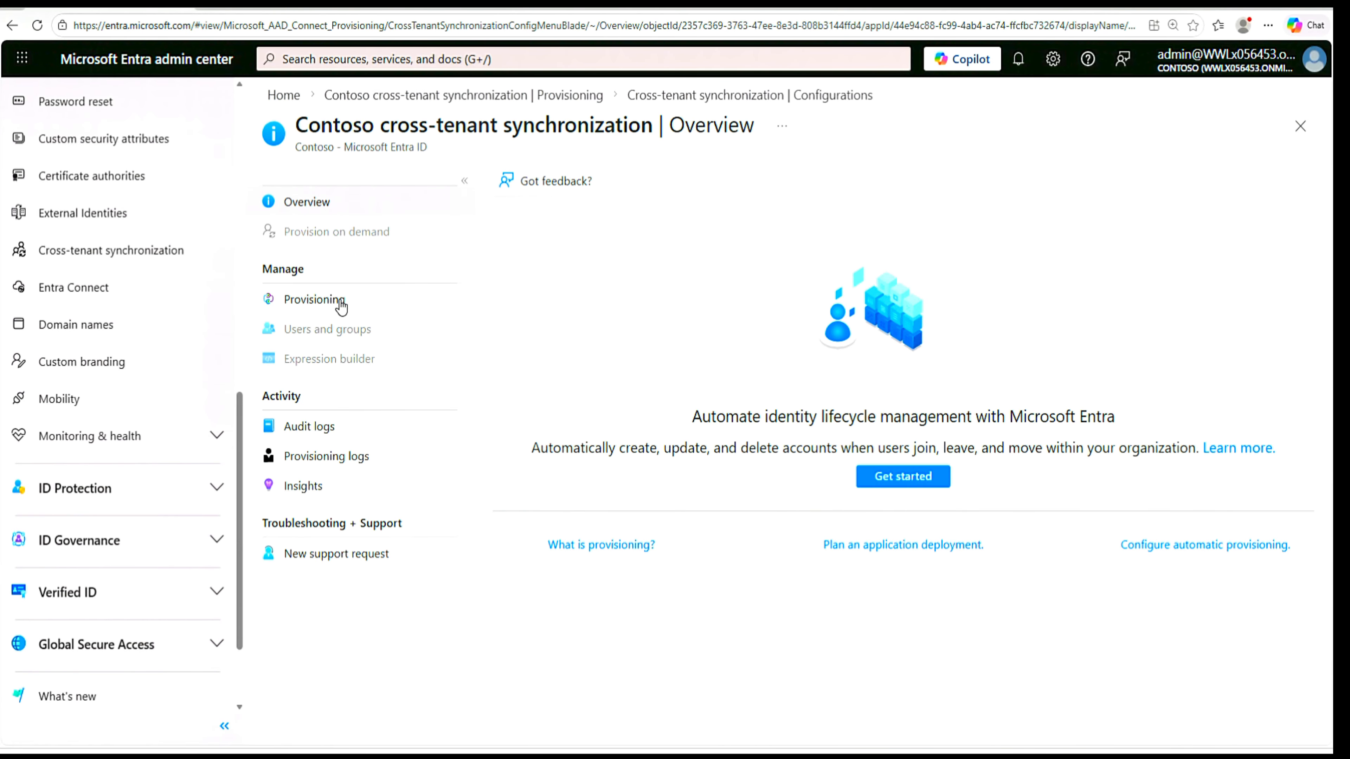
pyautogui.click(317, 304)
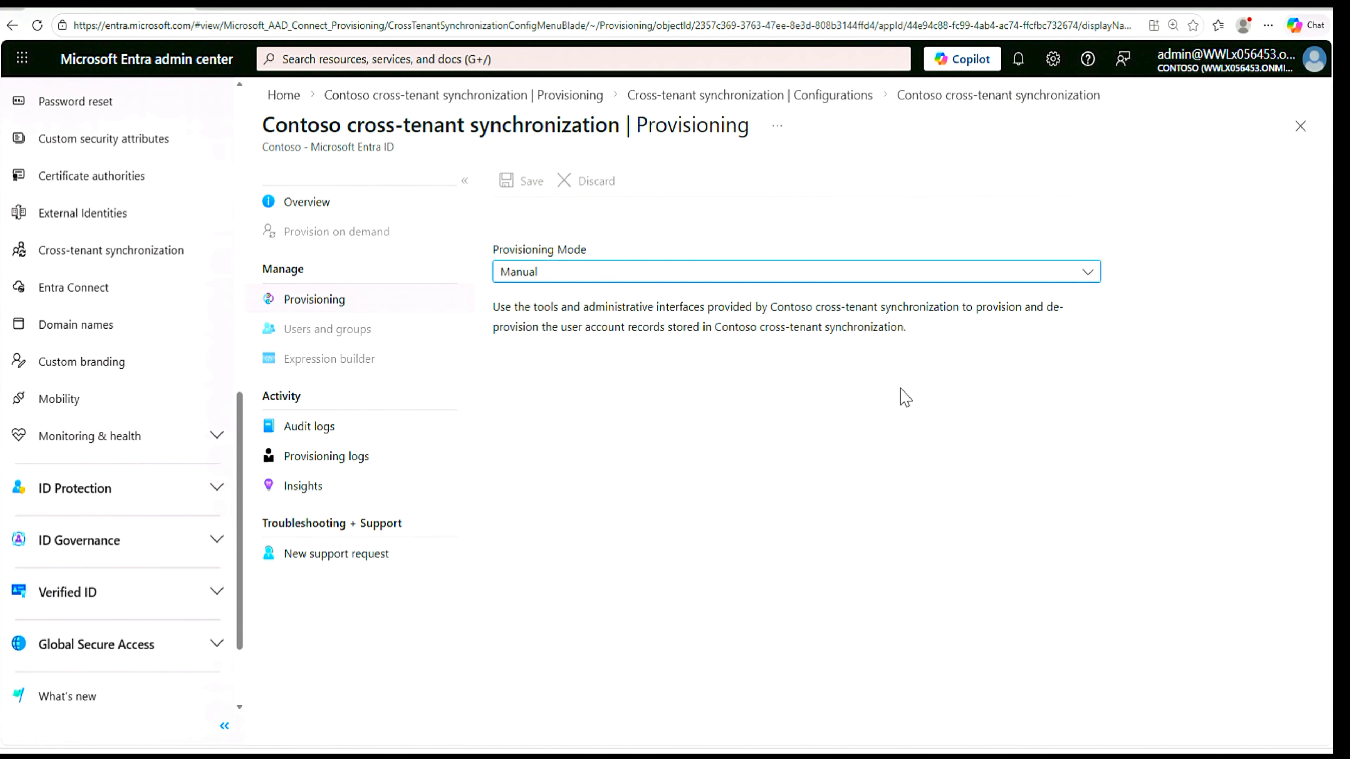
pyautogui.click(1089, 276)
pyautogui.click(650, 331)
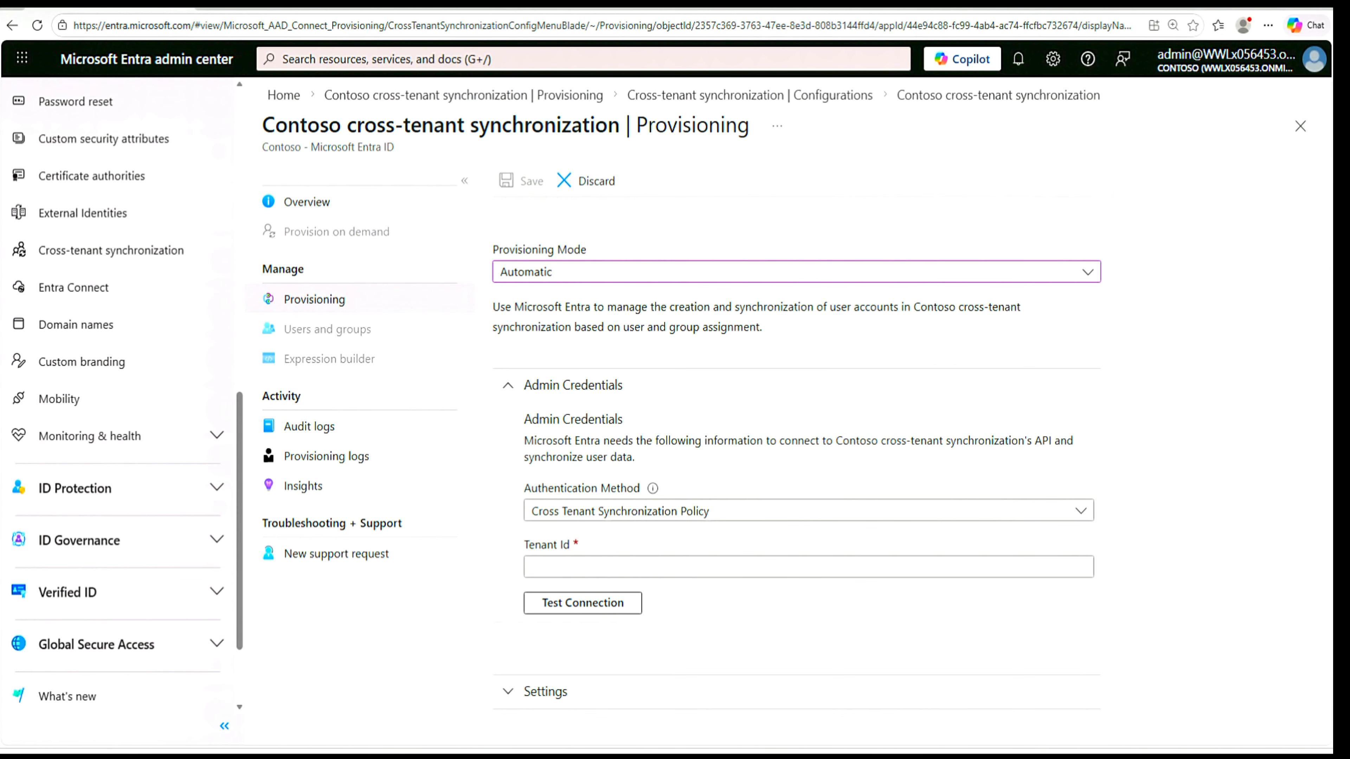
# - Copy the Myself tenant's ID from the Notepad note
pyautogui.click(928, 572)
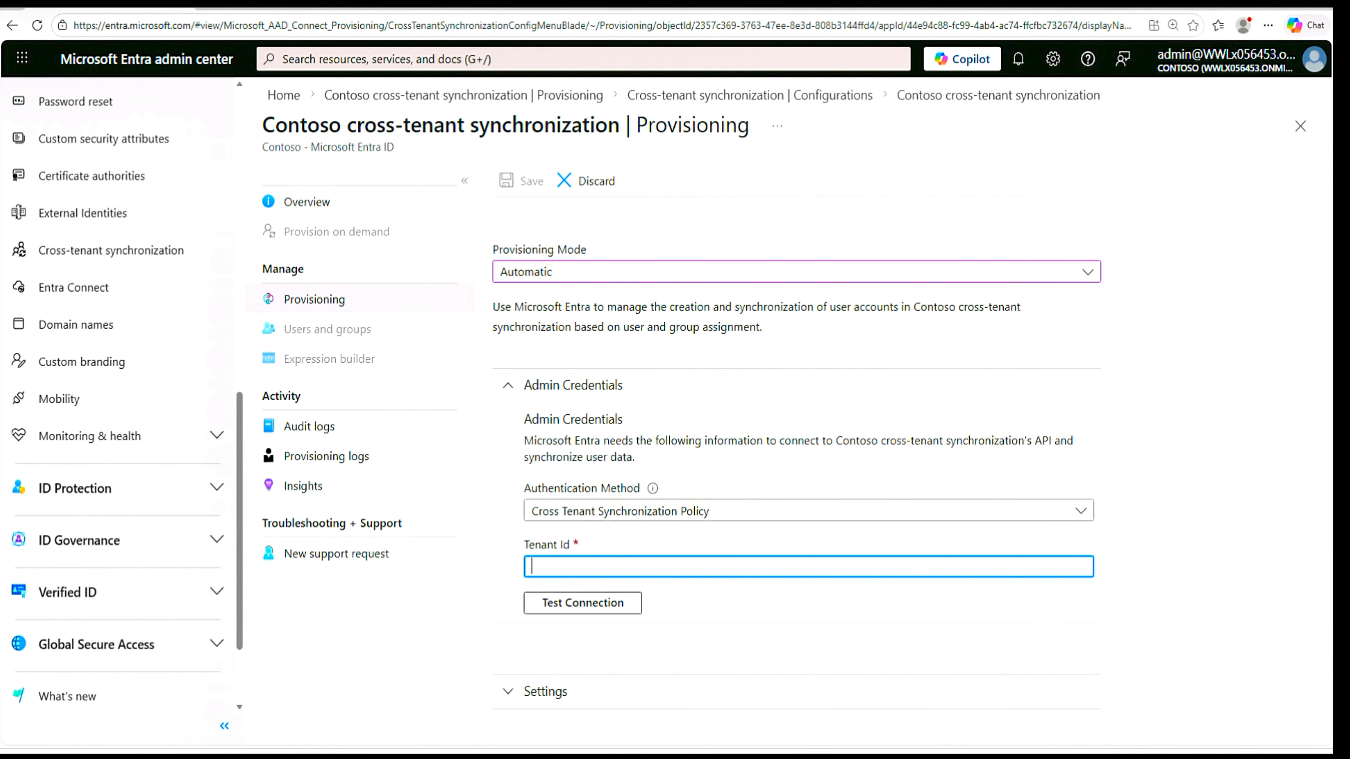
pyautogui.hotkey('alt', 'Tab')
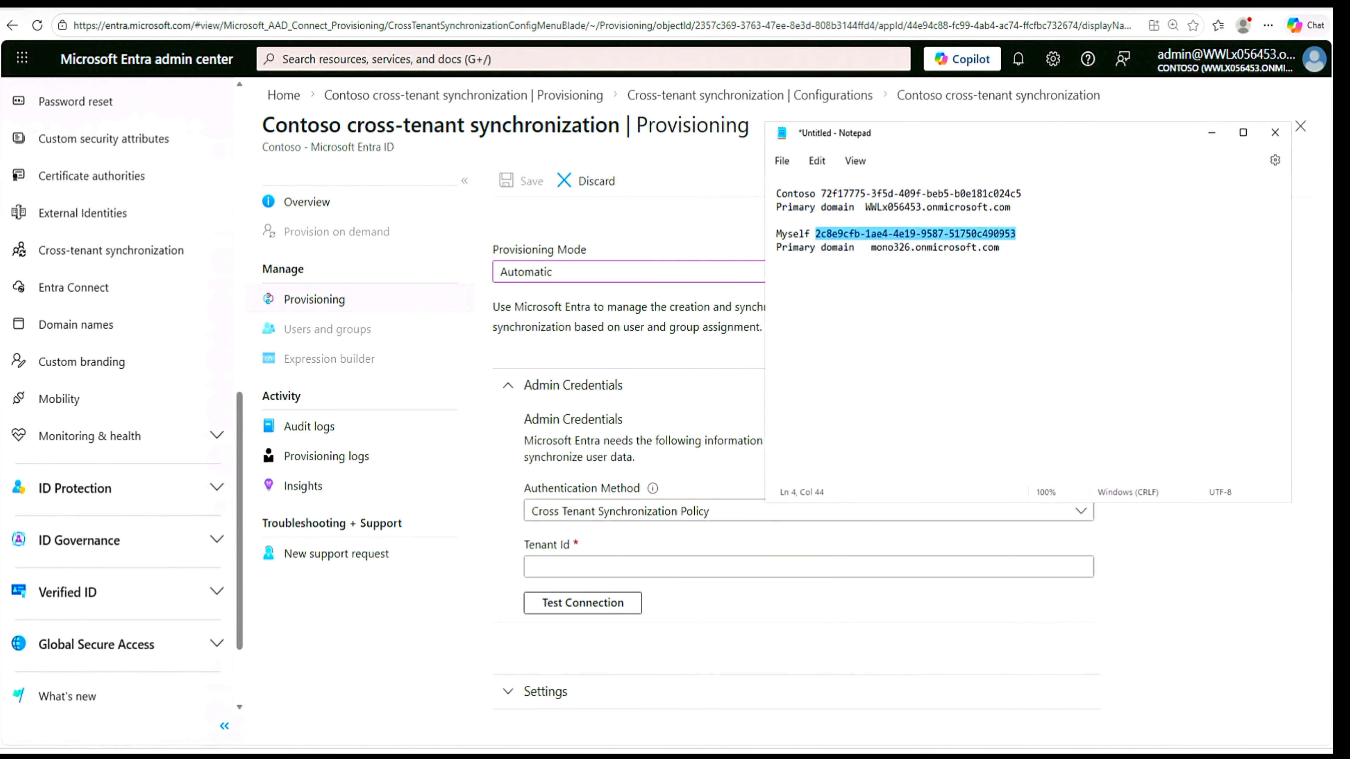
pyautogui.rightClick(963, 245)
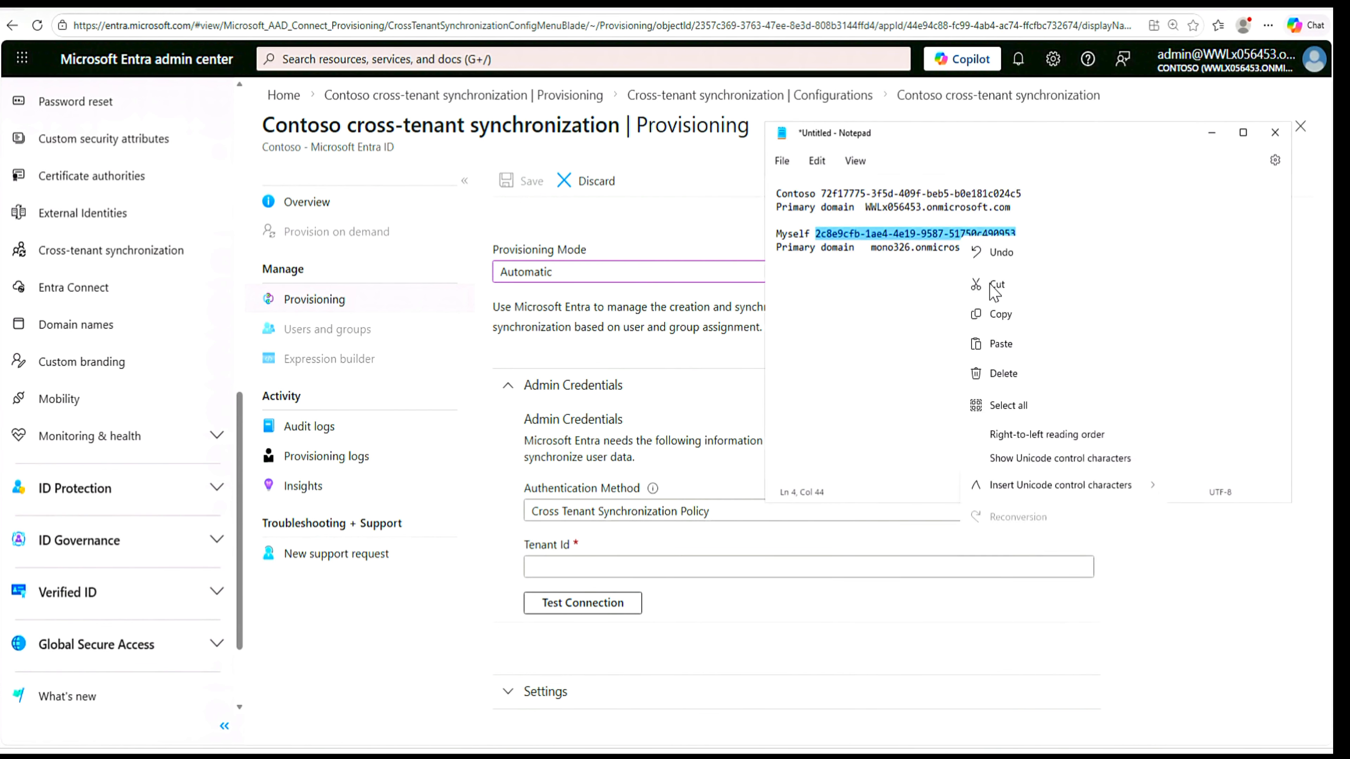
pyautogui.click(1004, 313)
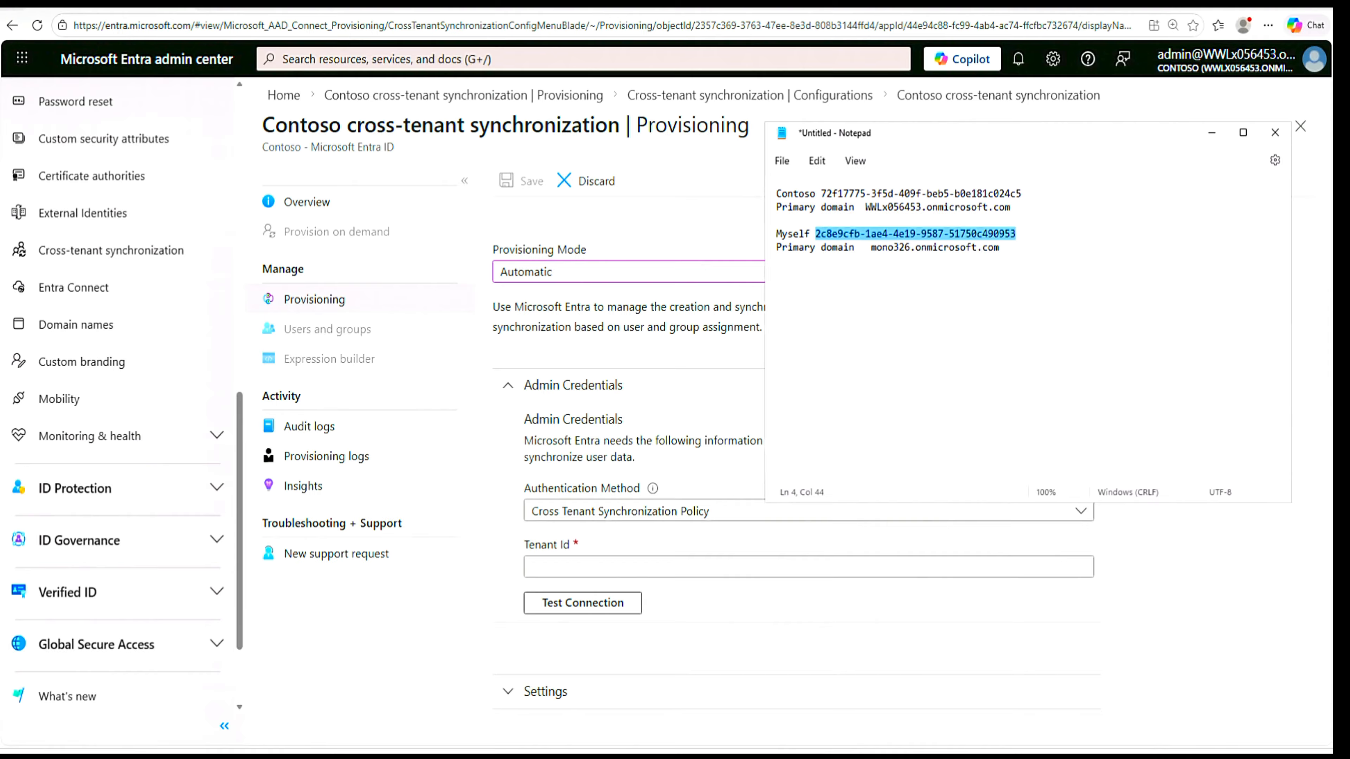
# - Enter the copied tenant ID as the Tenant Id for the Cross Tenant Synchronization Policy and test the connection
pyautogui.click(728, 566)
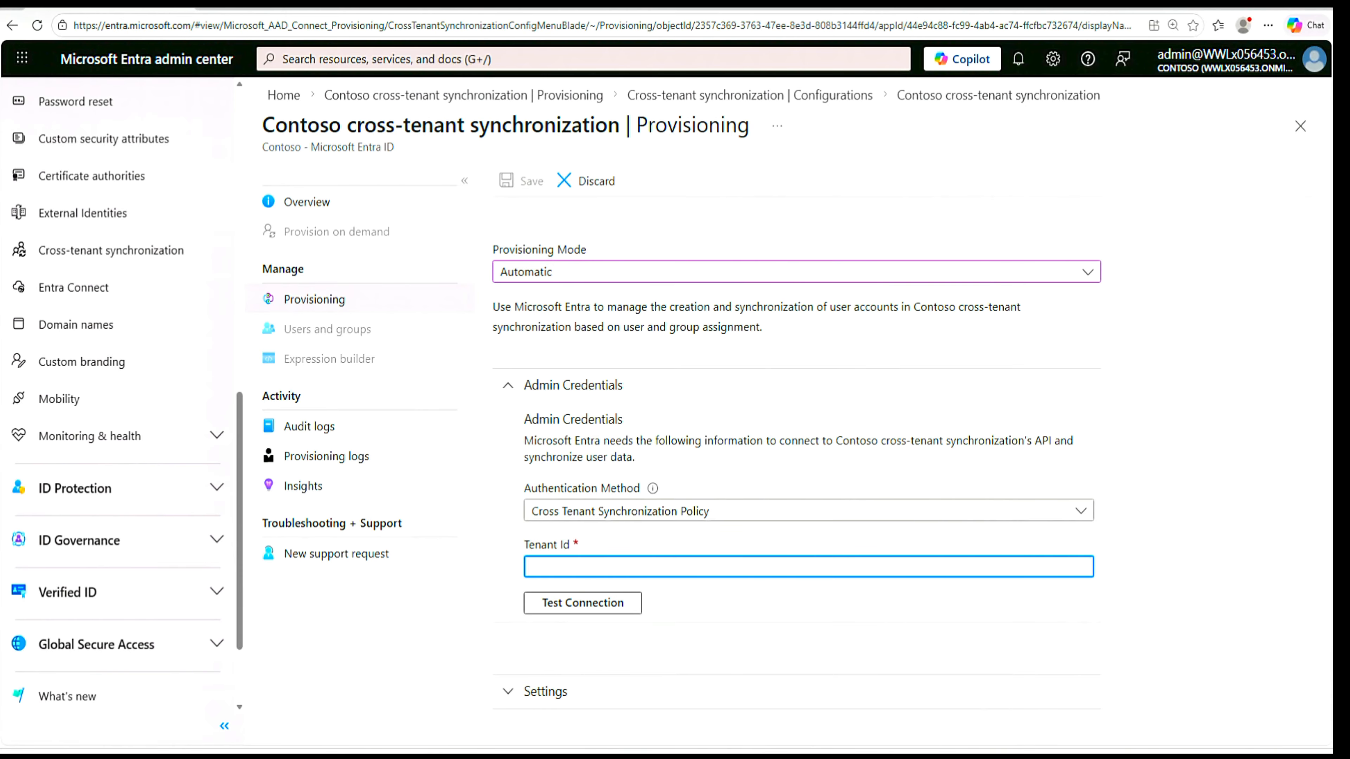
pyautogui.rightClick(682, 566)
pyautogui.click(733, 387)
pyautogui.click(581, 611)
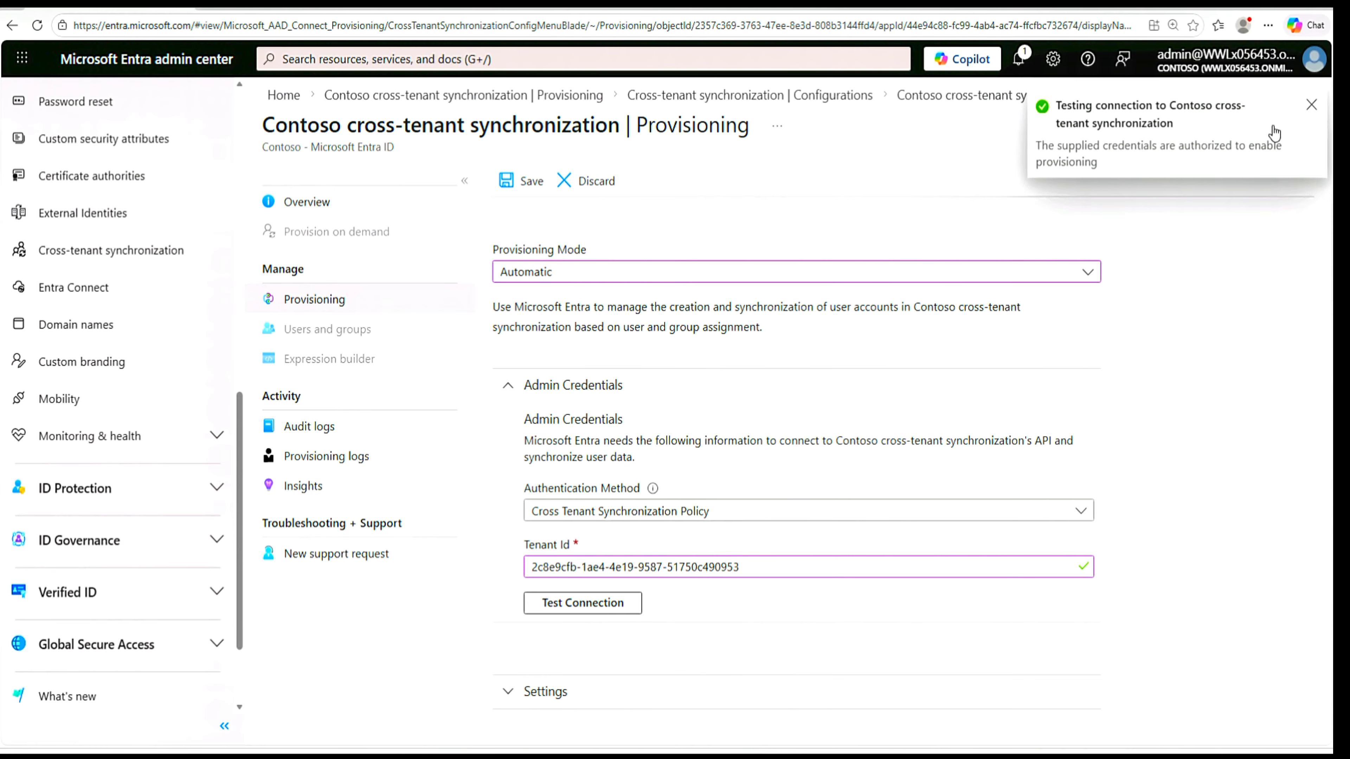
# - Save the automatic provisioning configuration with its tested credentials and expand its Settings section
pyautogui.click(1309, 106)
pyautogui.click(525, 186)
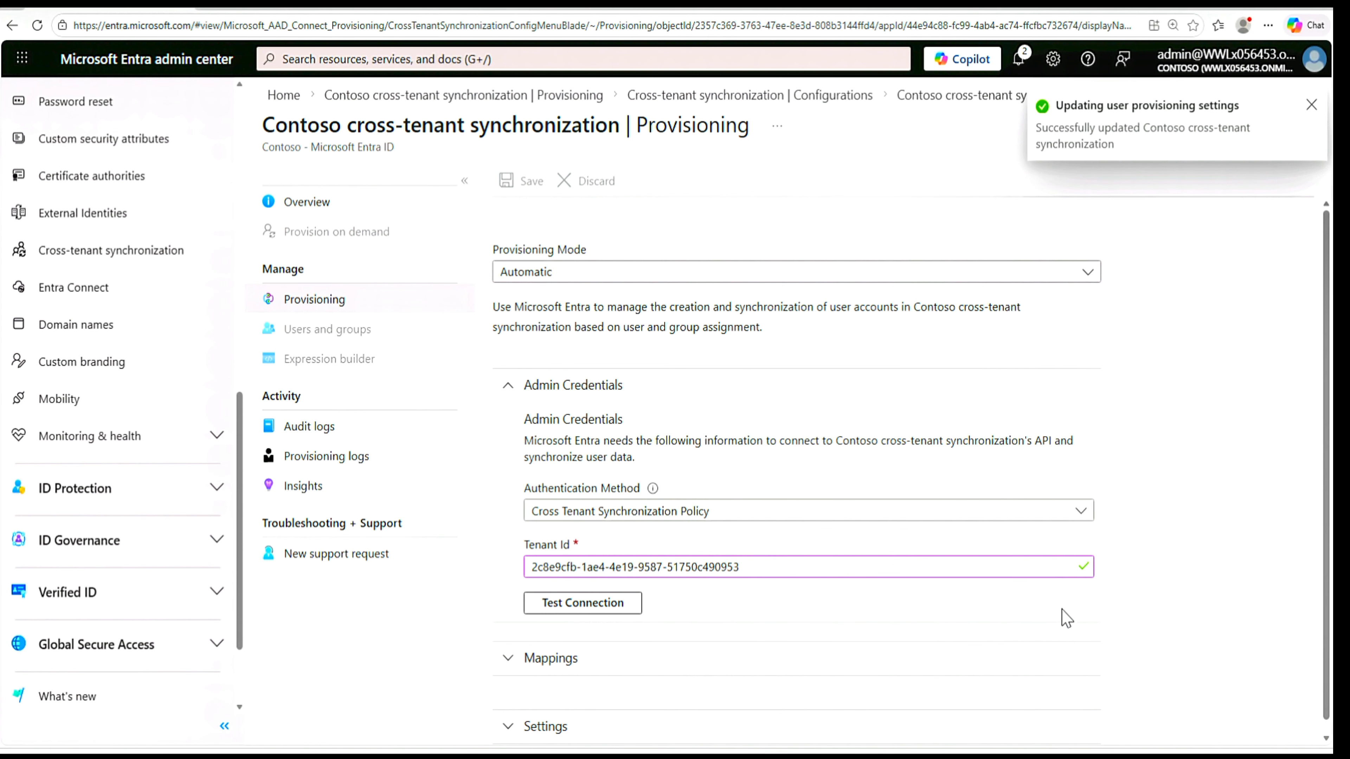
pyautogui.scroll(-1, 1058, 619)
pyautogui.click(506, 715)
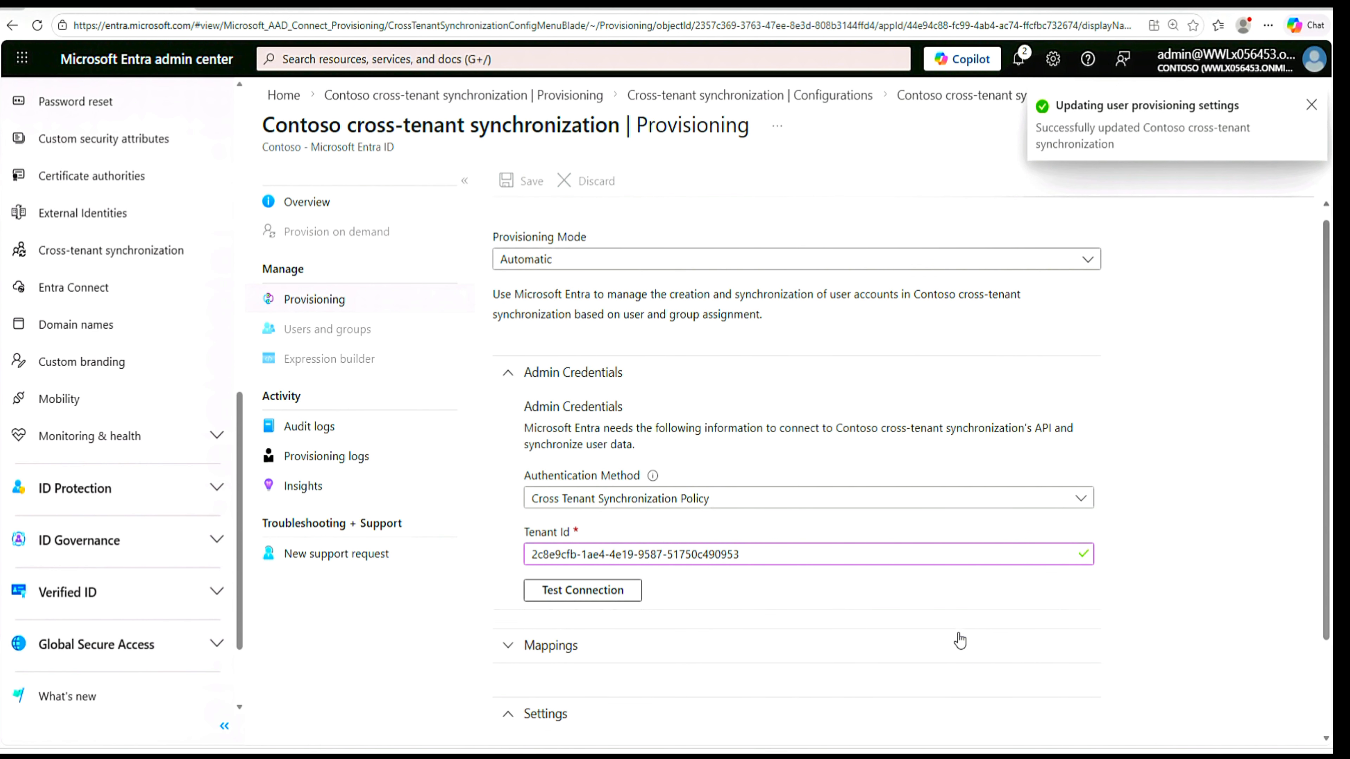
pyautogui.scroll(-2, 1071, 652)
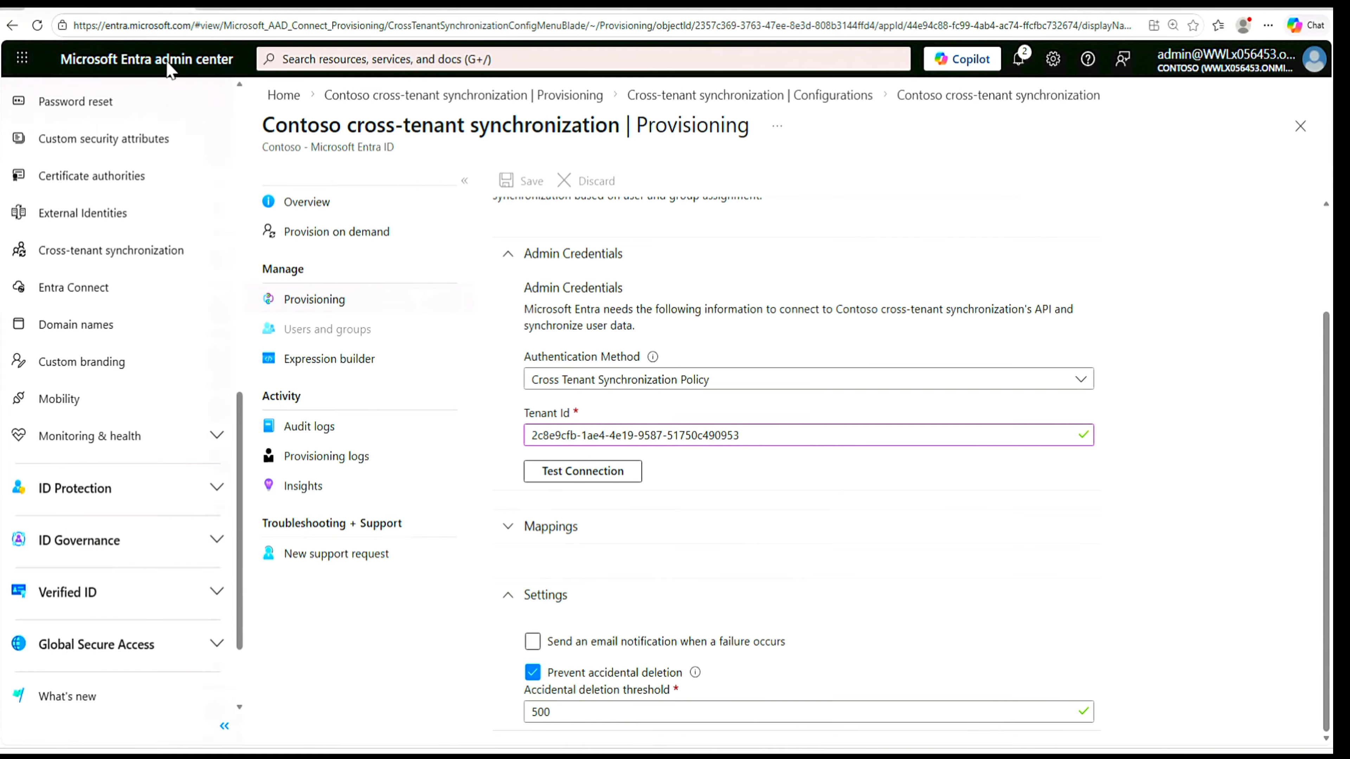
# - Reload the page, reopen the Contoso cross-tenant synchronization configuration and review its provisioning settings, including the scope and provisioning status
pyautogui.click(38, 25)
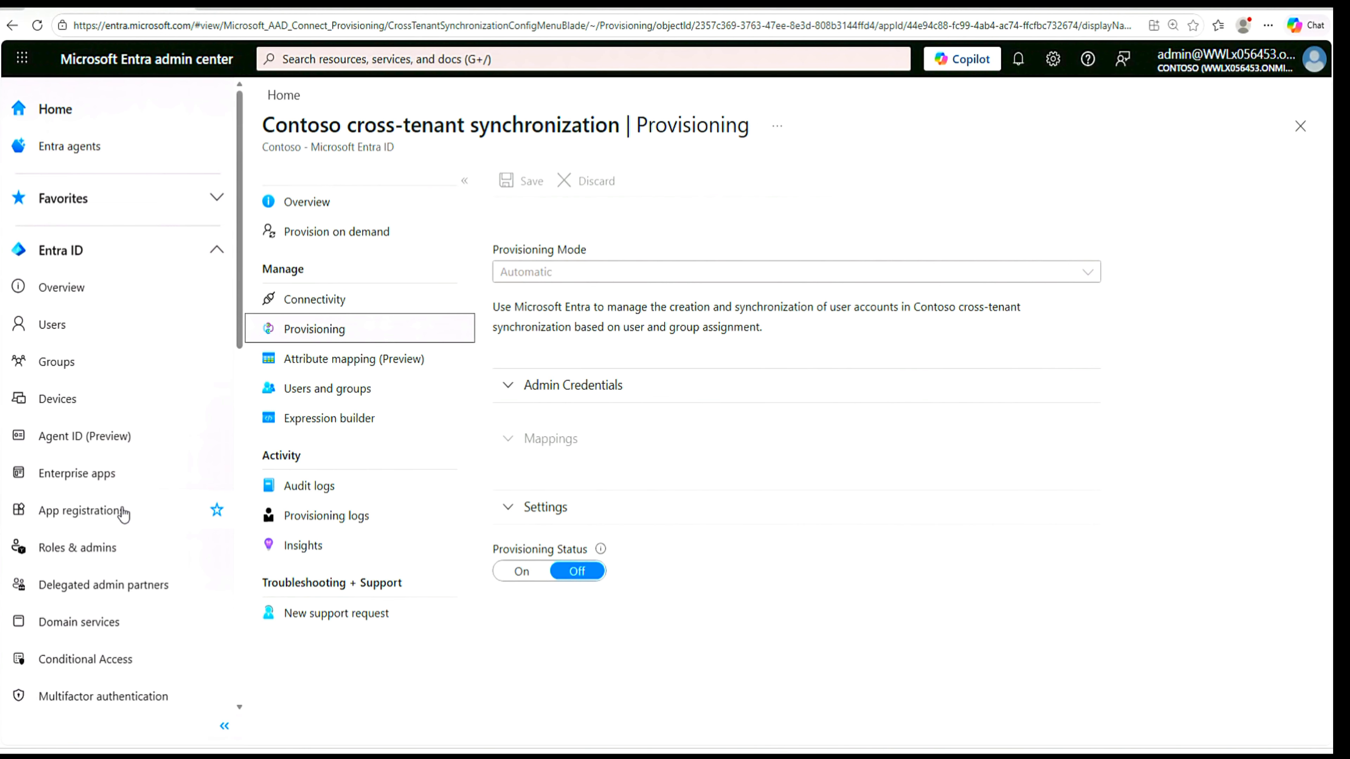
pyautogui.scroll(-10, 120, 519)
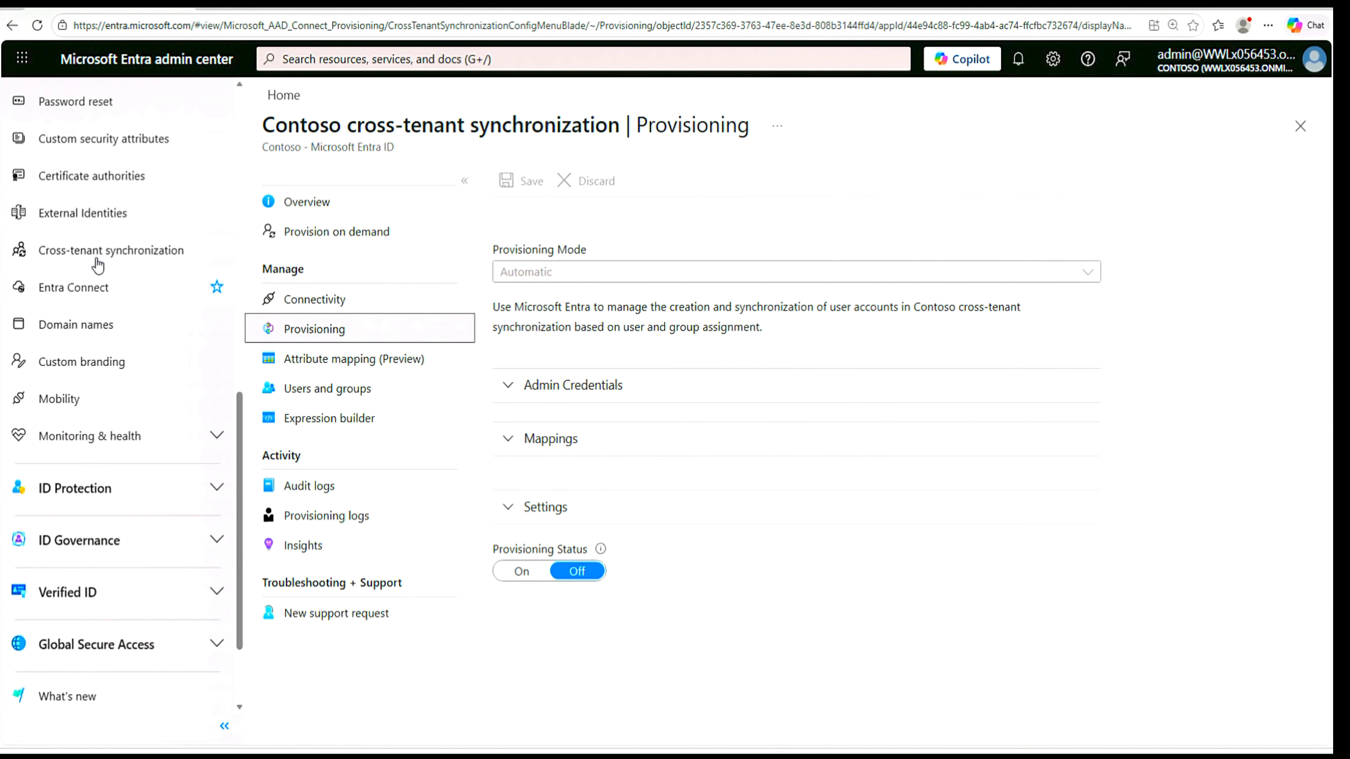
pyautogui.click(91, 259)
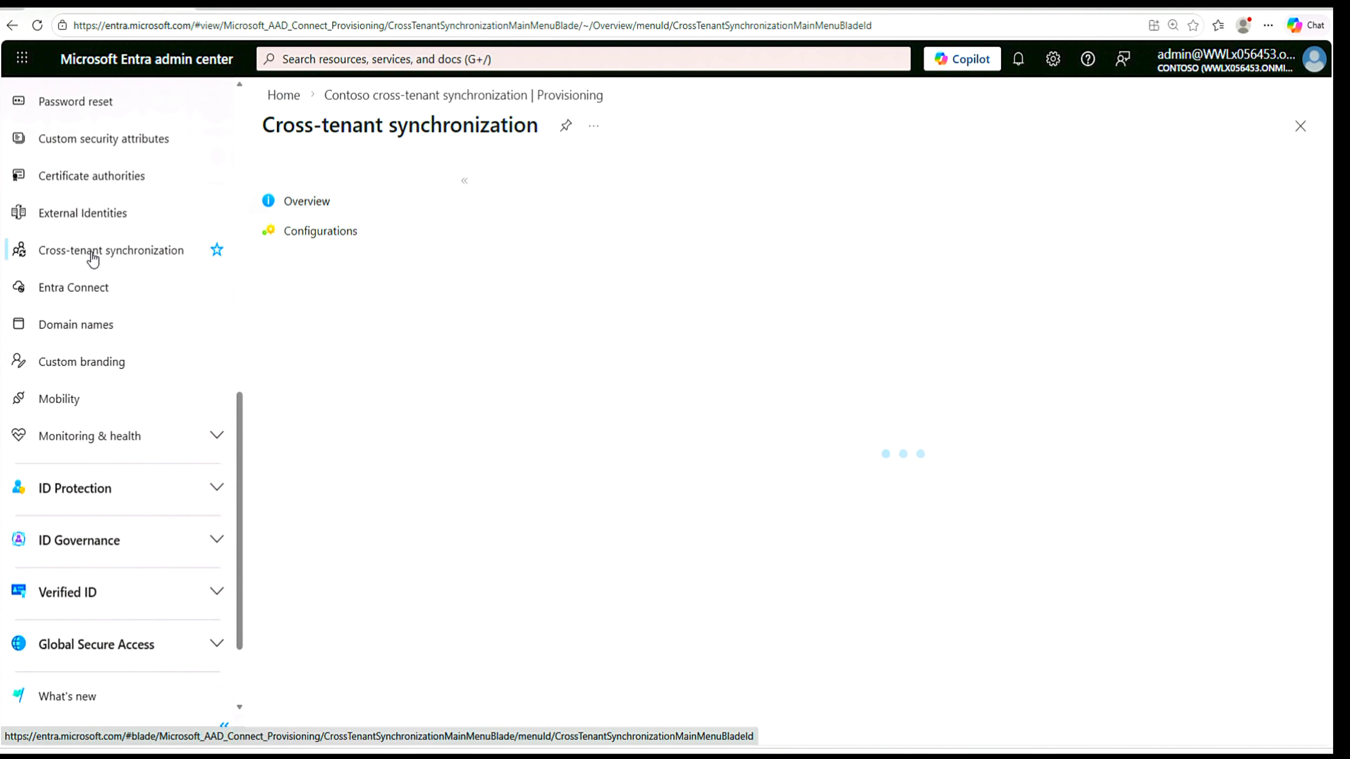
pyautogui.click(318, 234)
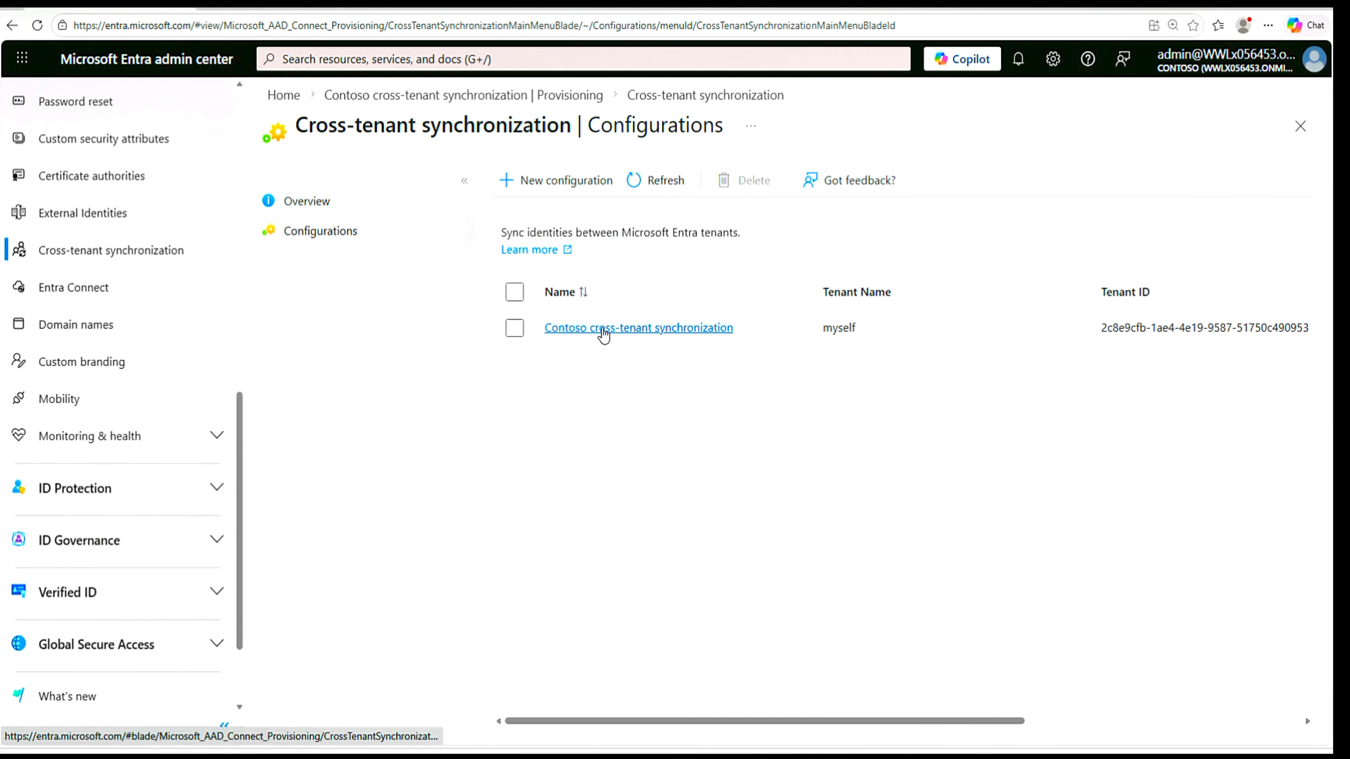
pyautogui.click(604, 335)
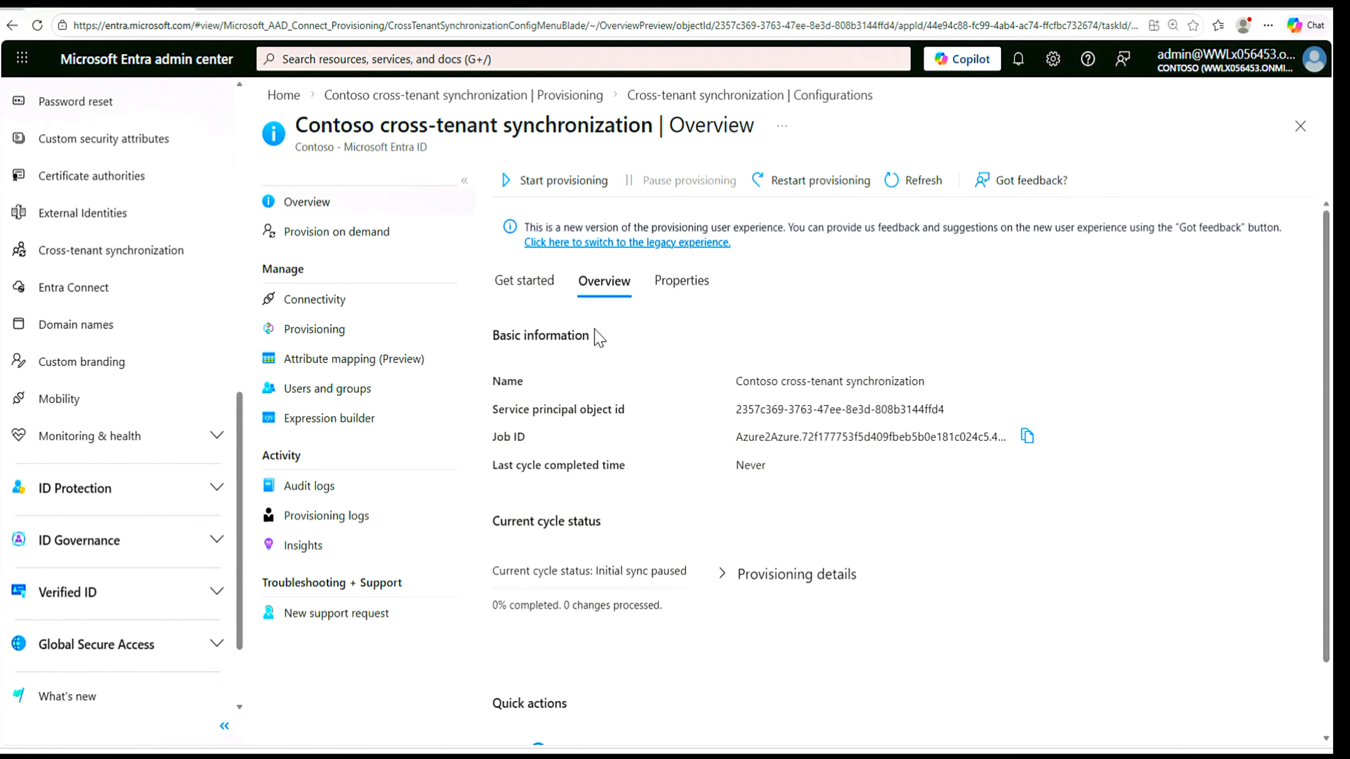
pyautogui.click(318, 336)
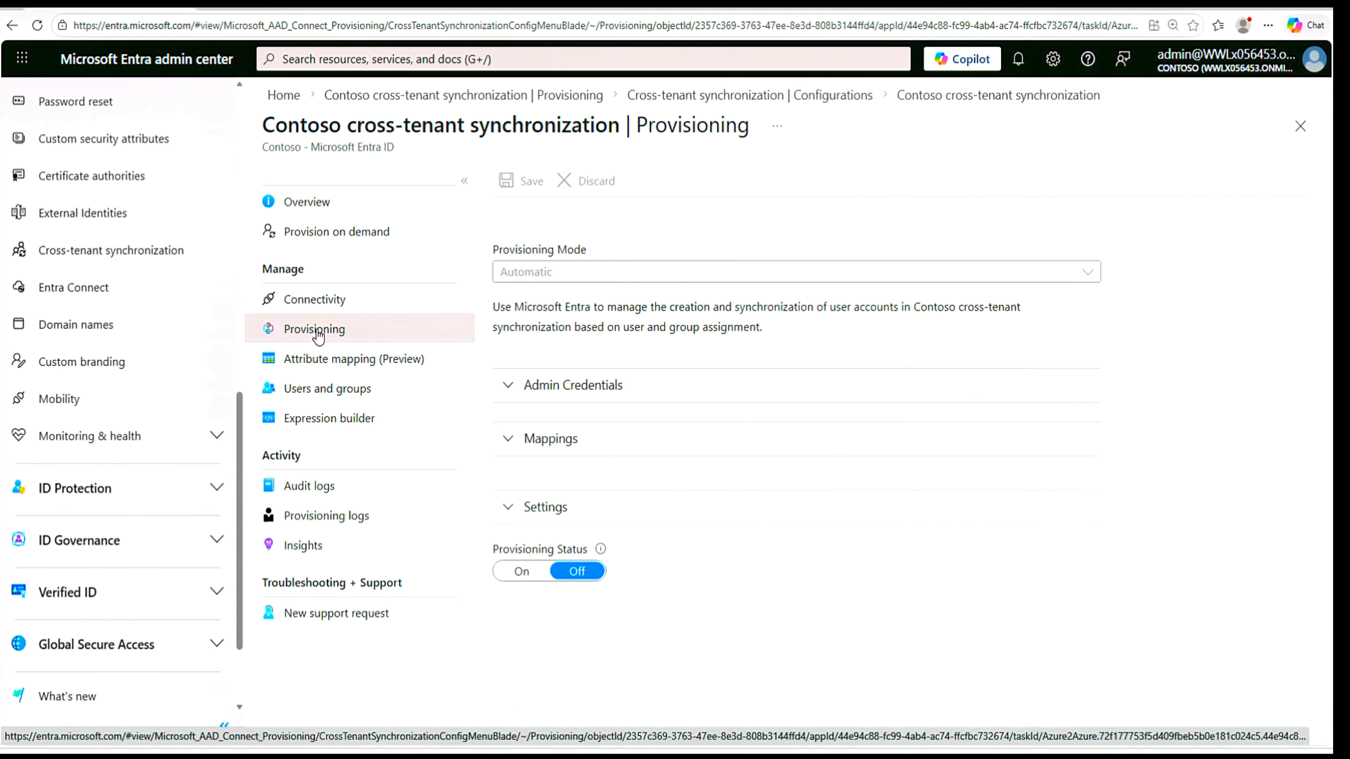
pyautogui.click(511, 512)
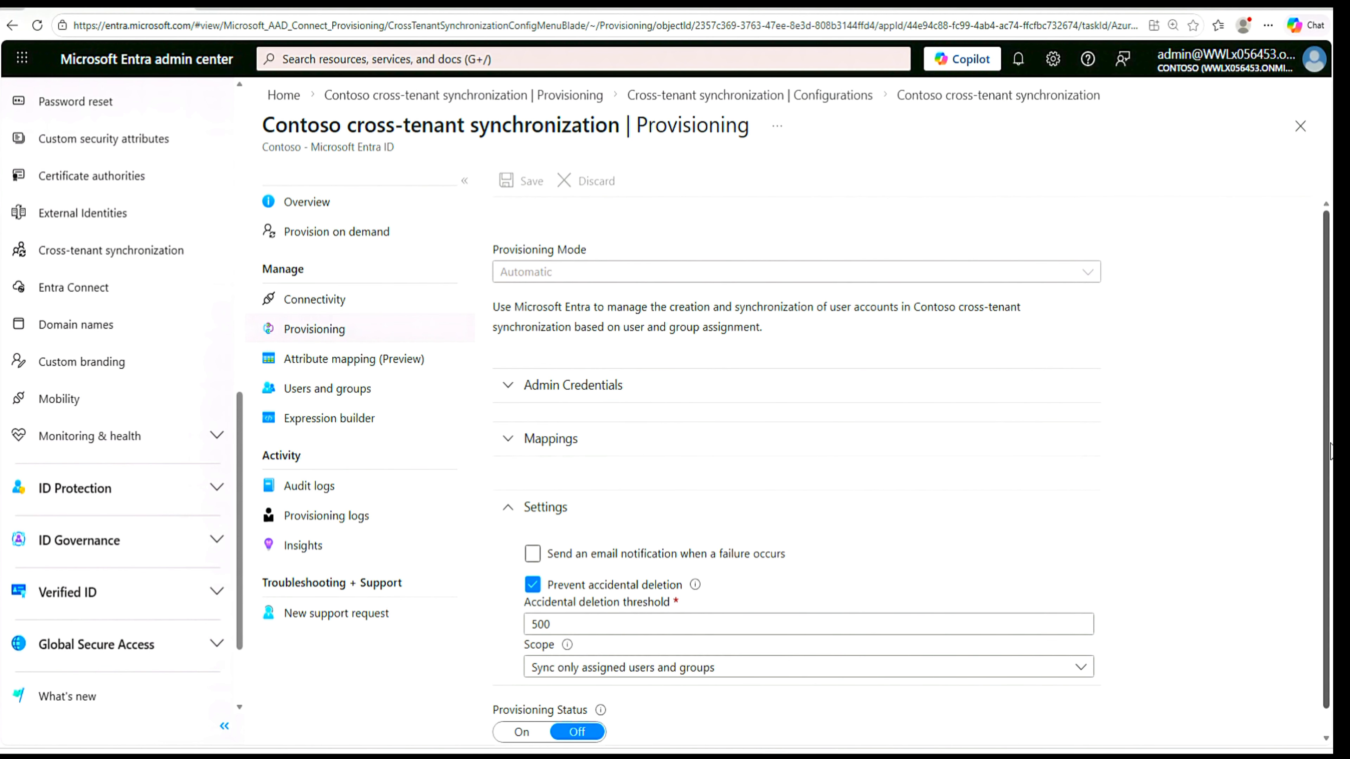
pyautogui.scroll(-1, 1331, 441)
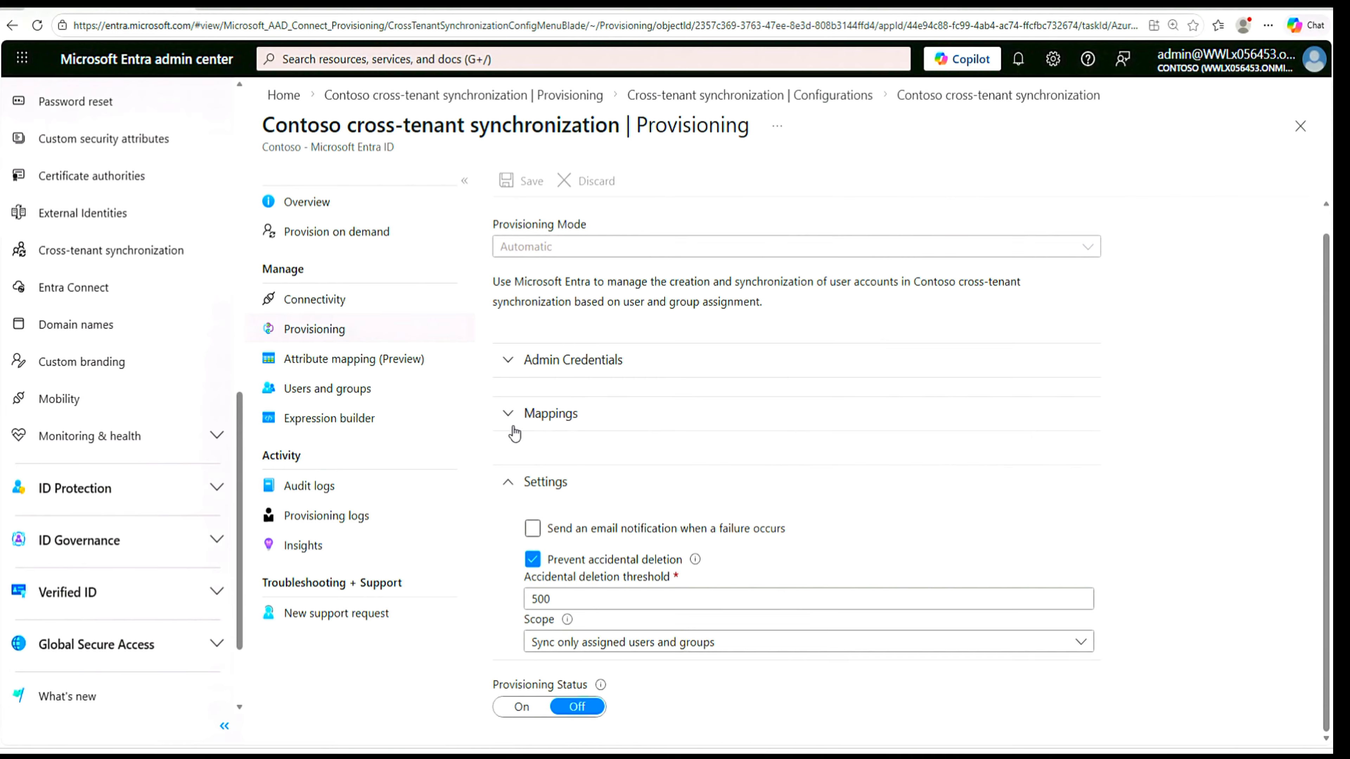
# - Find the Legal Team group by searching for "Legal" and assign it to the Contoso cross-tenant synchronization configuration
pyautogui.click(333, 396)
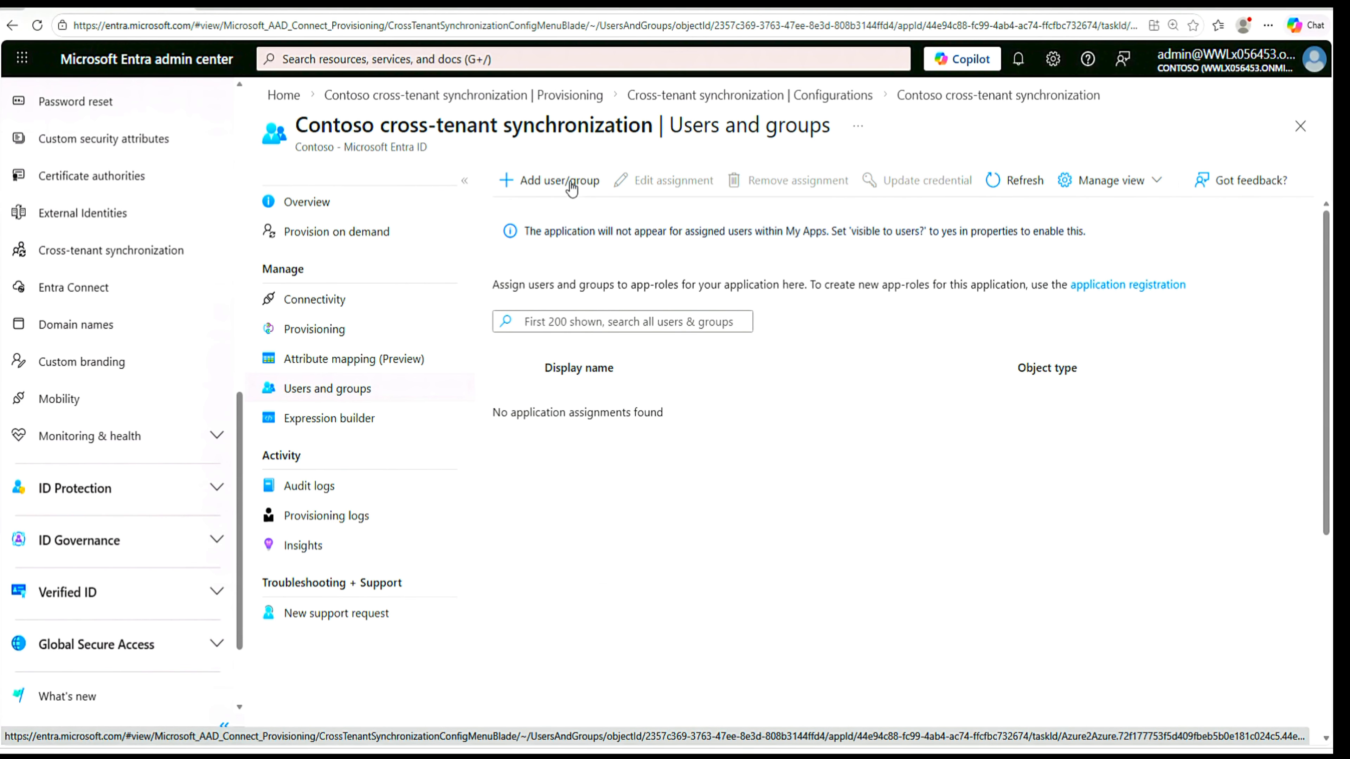
pyautogui.click(552, 184)
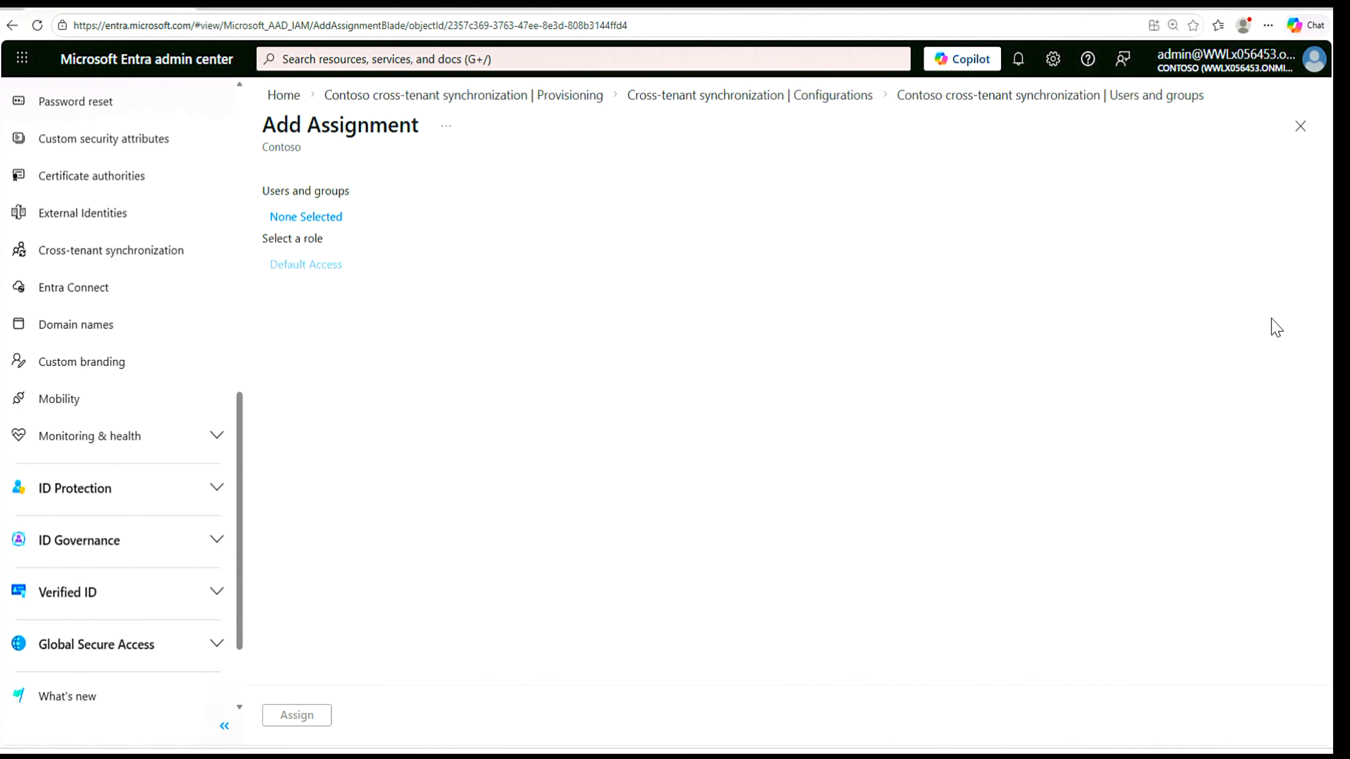
pyautogui.click(321, 222)
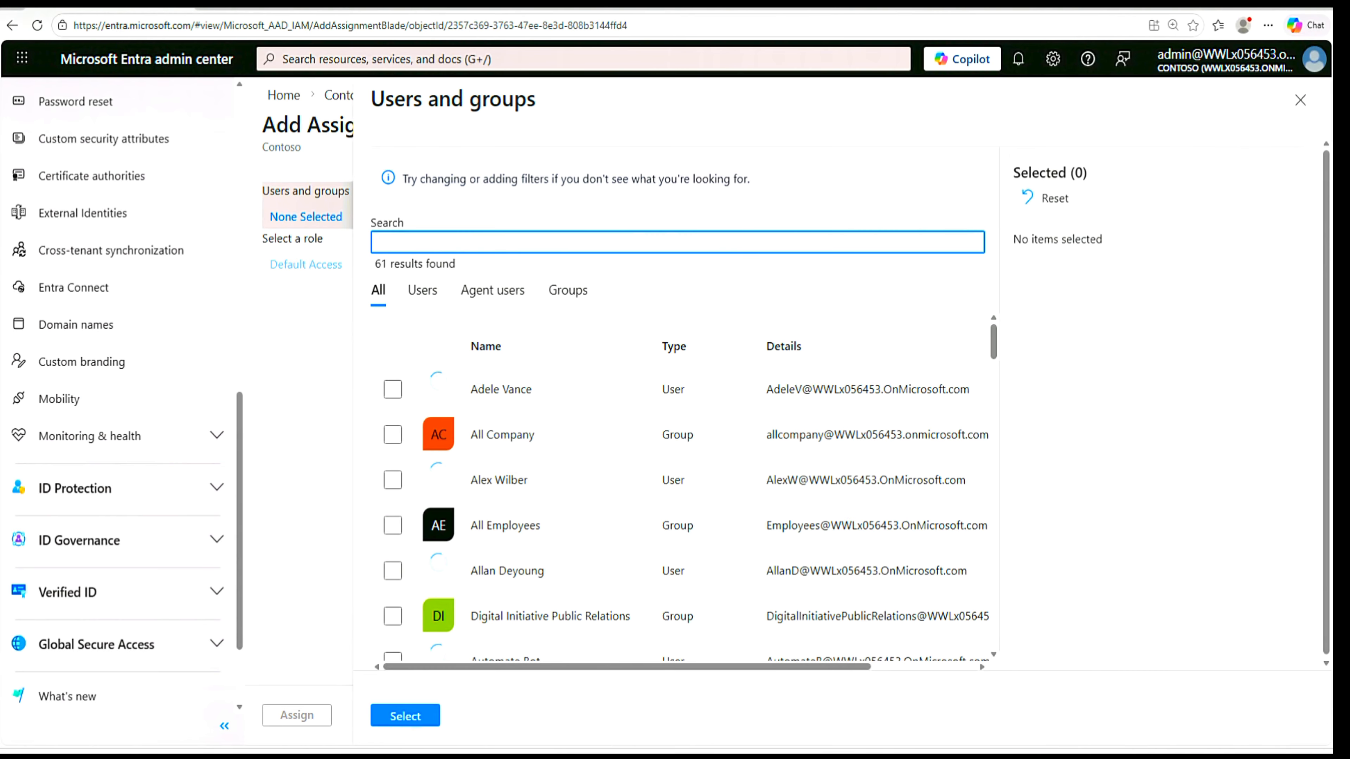
pyautogui.write('Le')
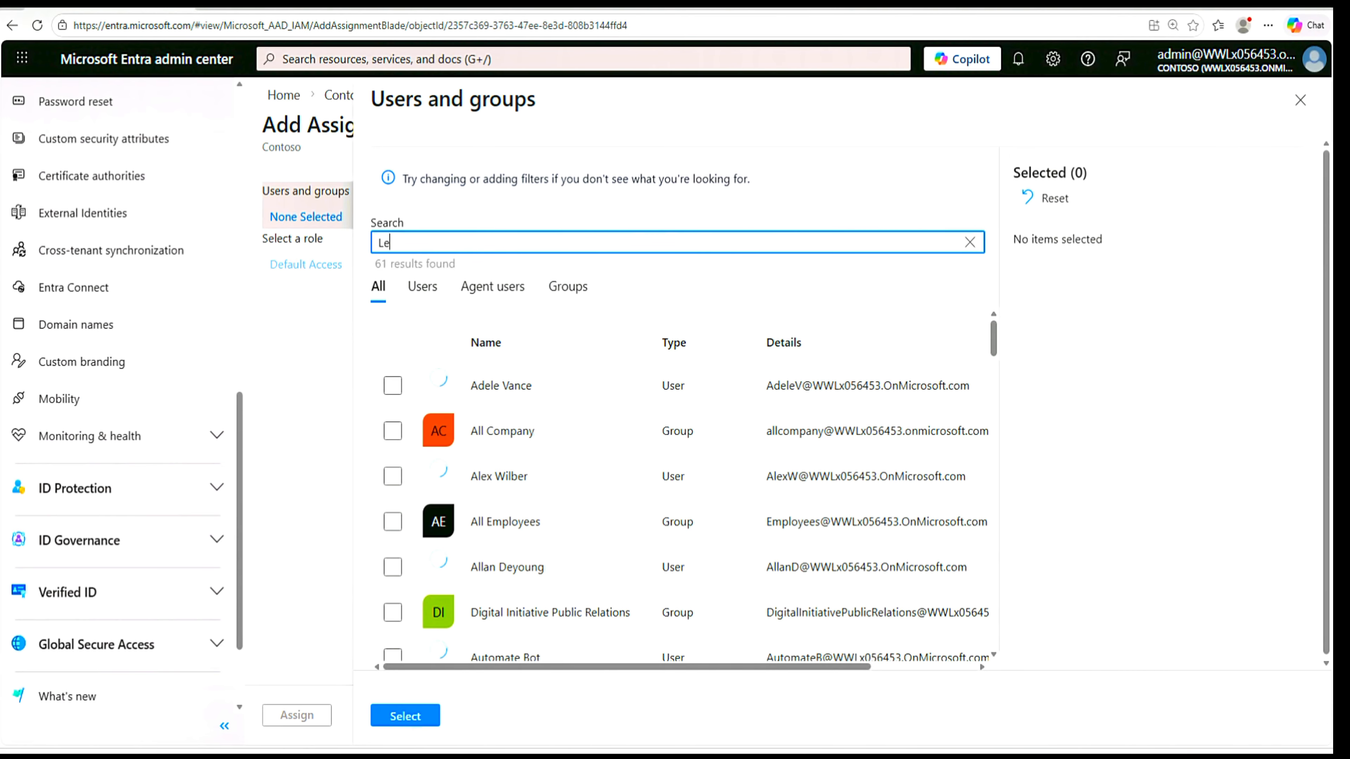
pyautogui.write('gal')
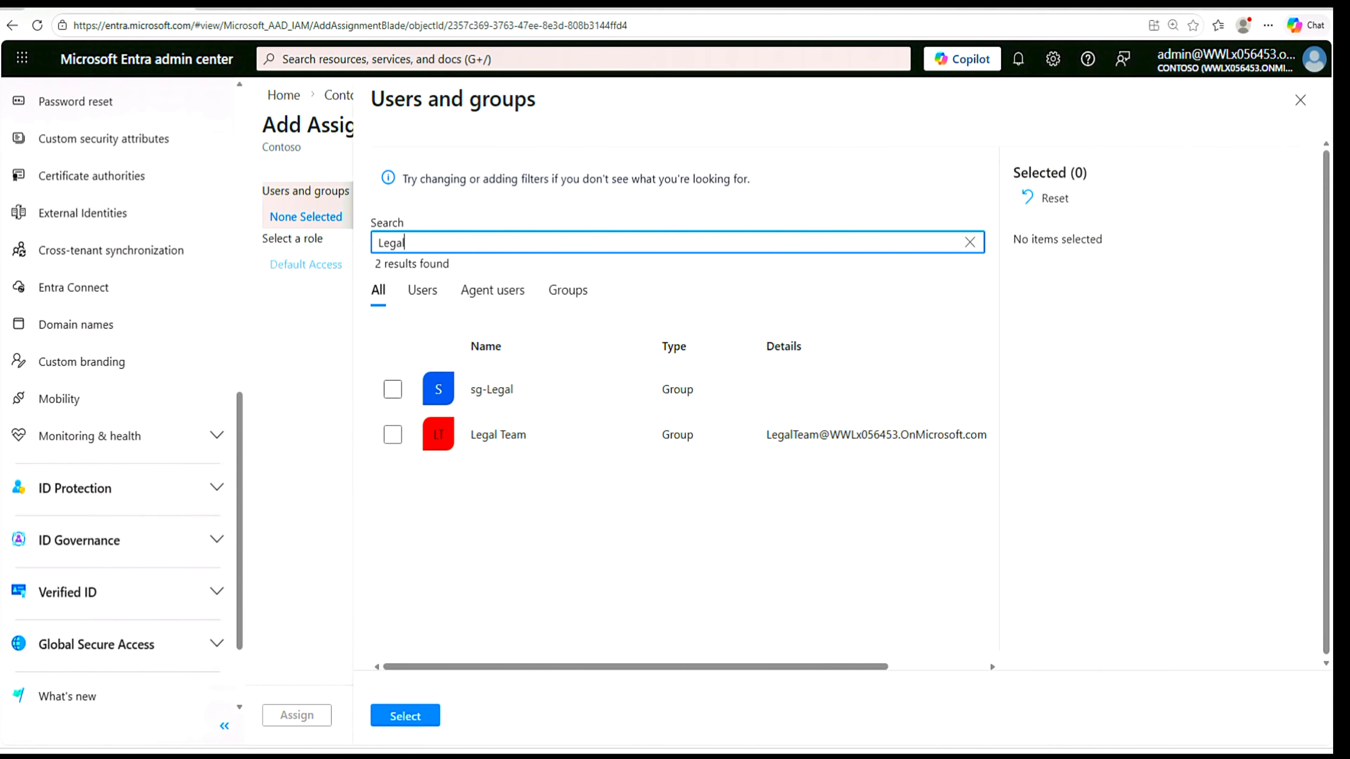
pyautogui.click(393, 435)
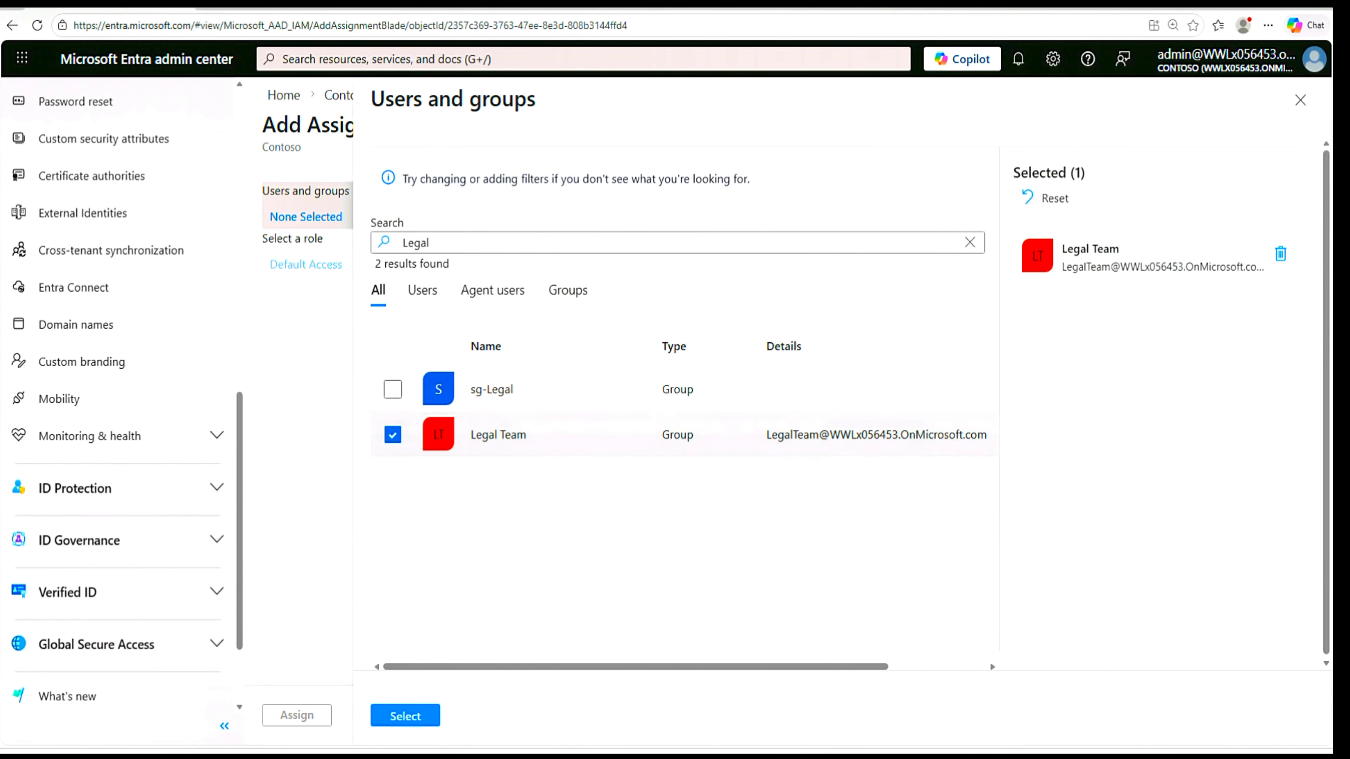
pyautogui.click(414, 718)
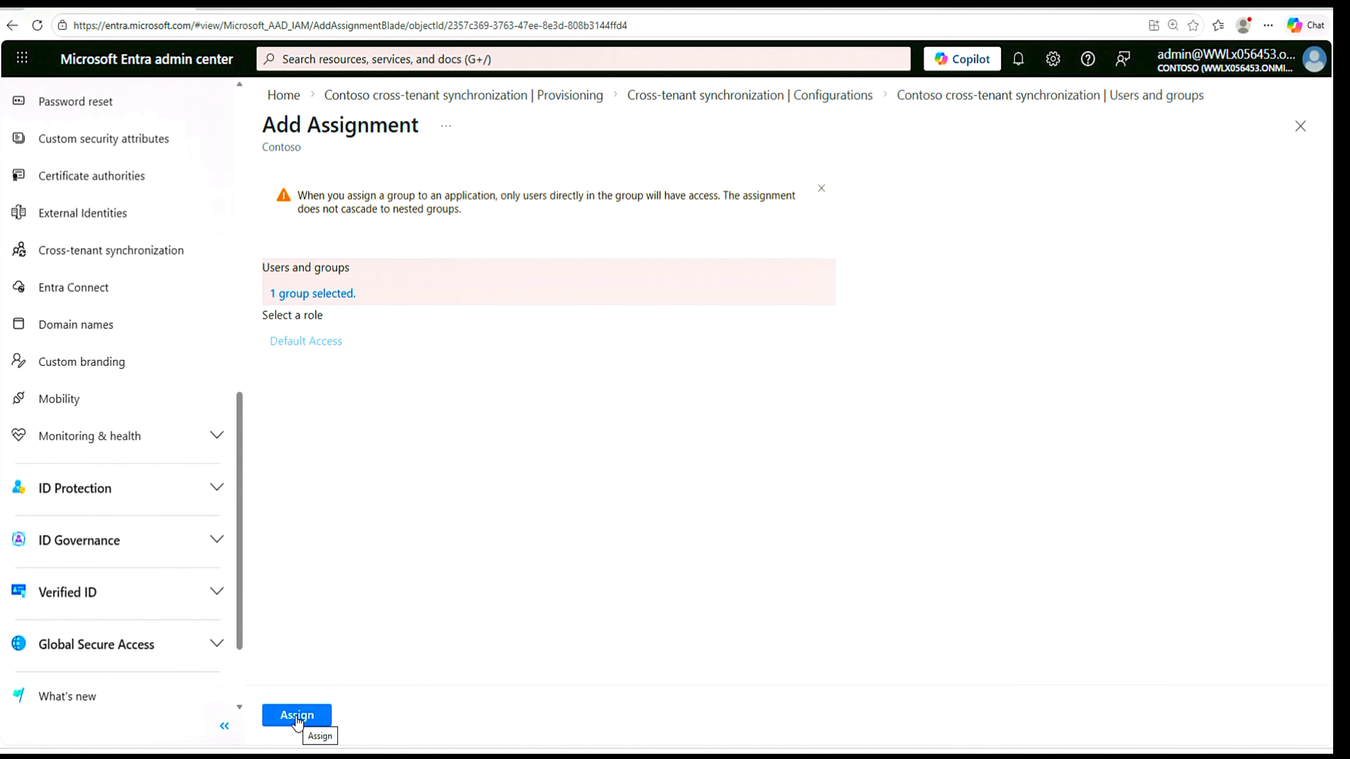
pyautogui.click(297, 716)
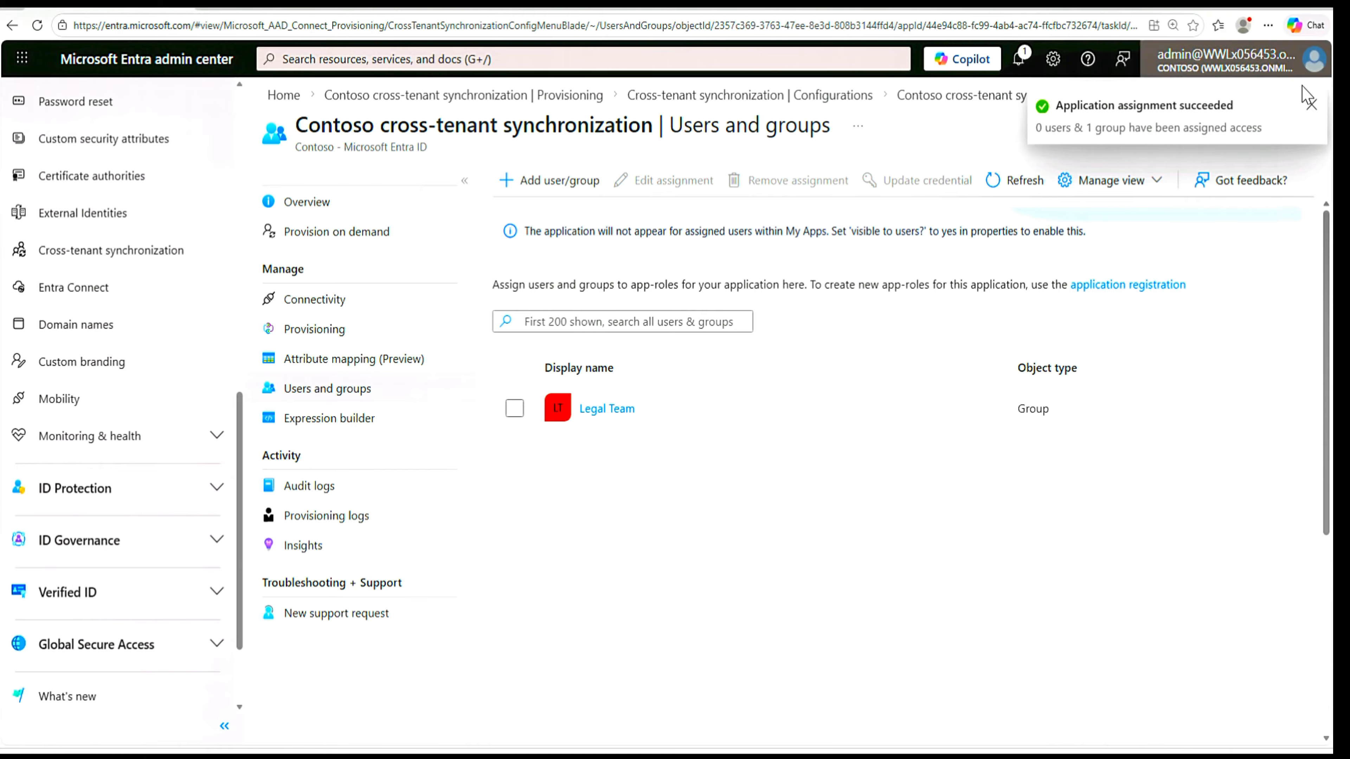
pyautogui.click(1310, 106)
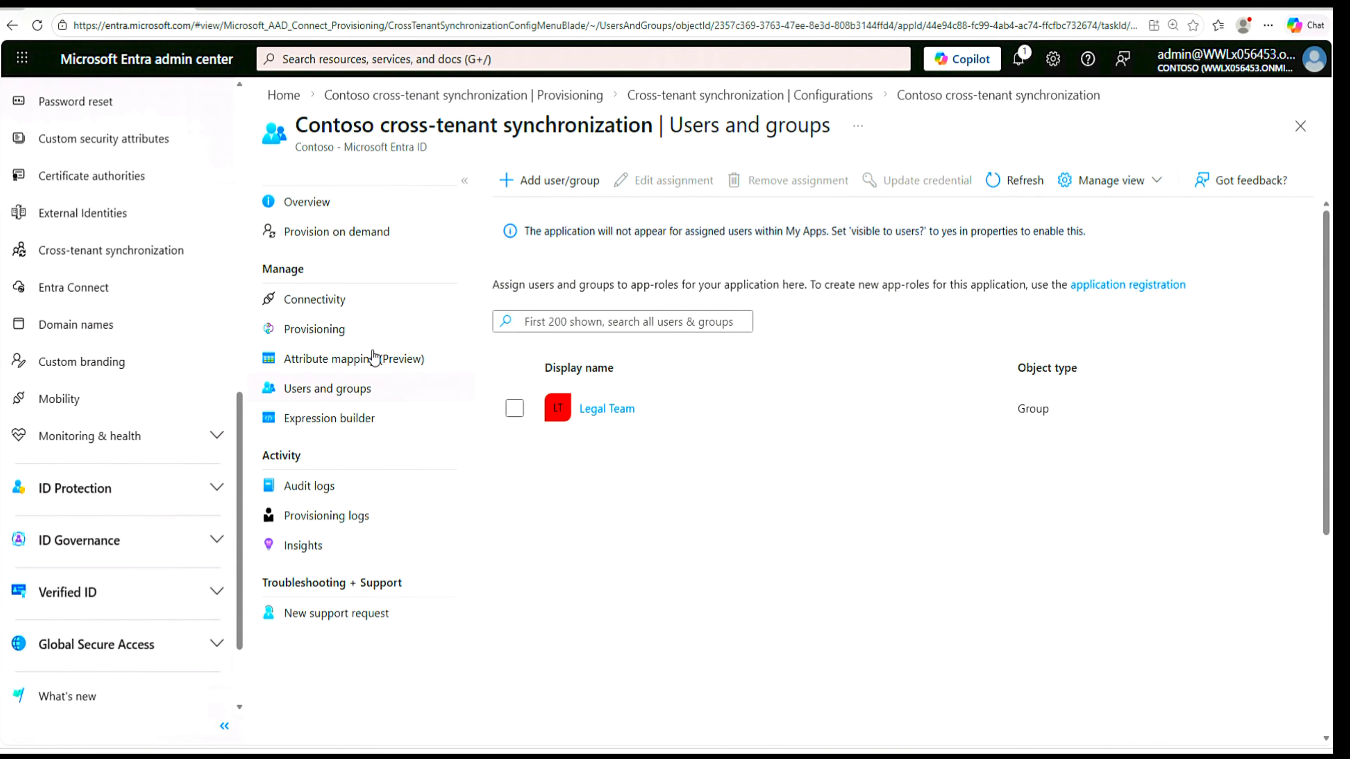
# - Review the attribute mappings under Provision Microsoft Entra ID Users and check the settings of the showInAddressList mapping
pyautogui.click(323, 335)
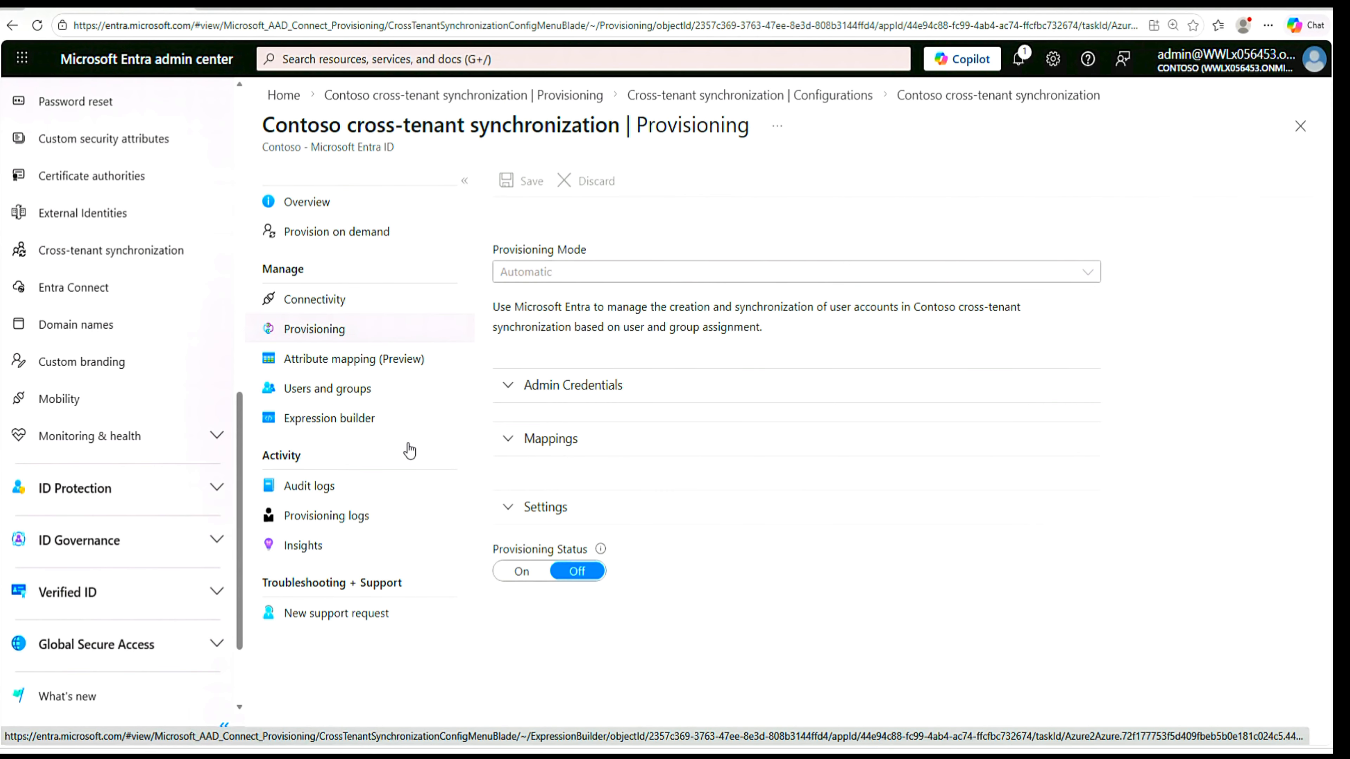
pyautogui.click(508, 441)
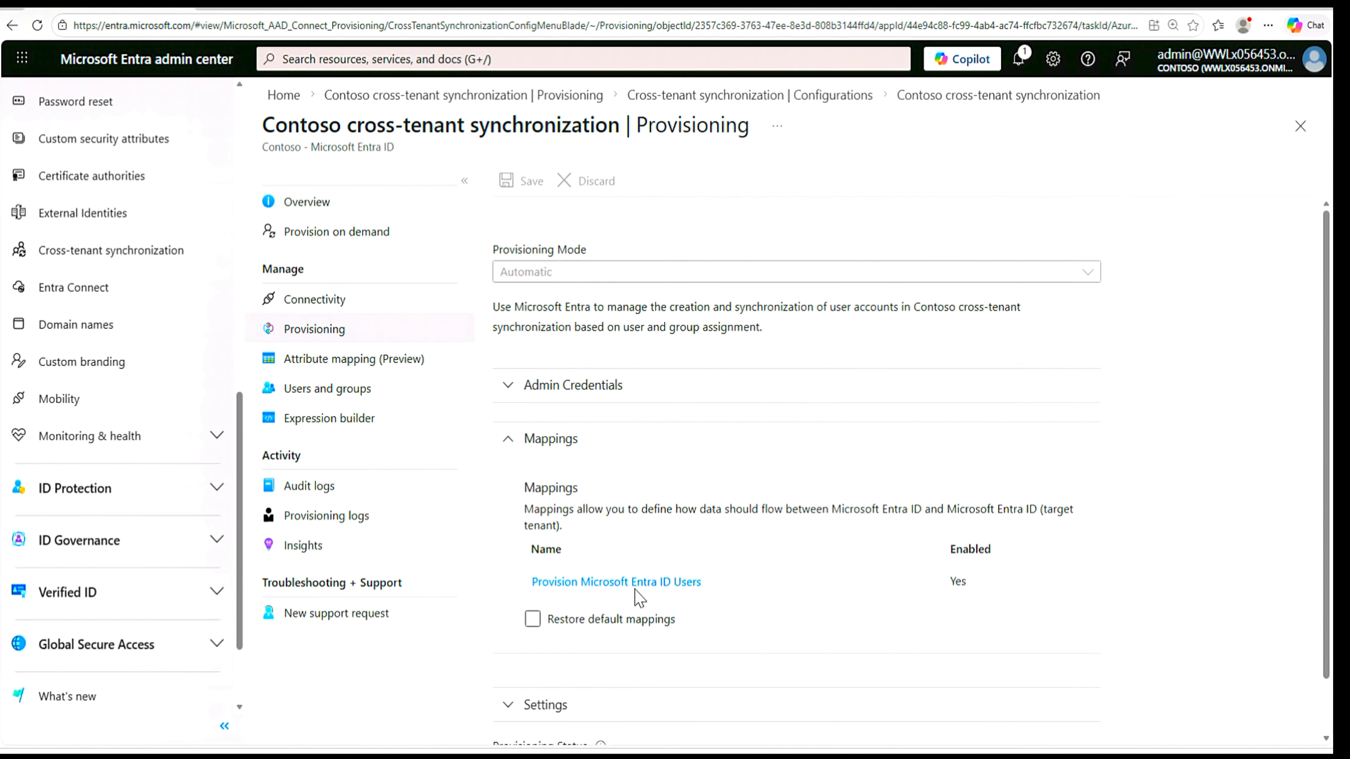
pyautogui.click(645, 584)
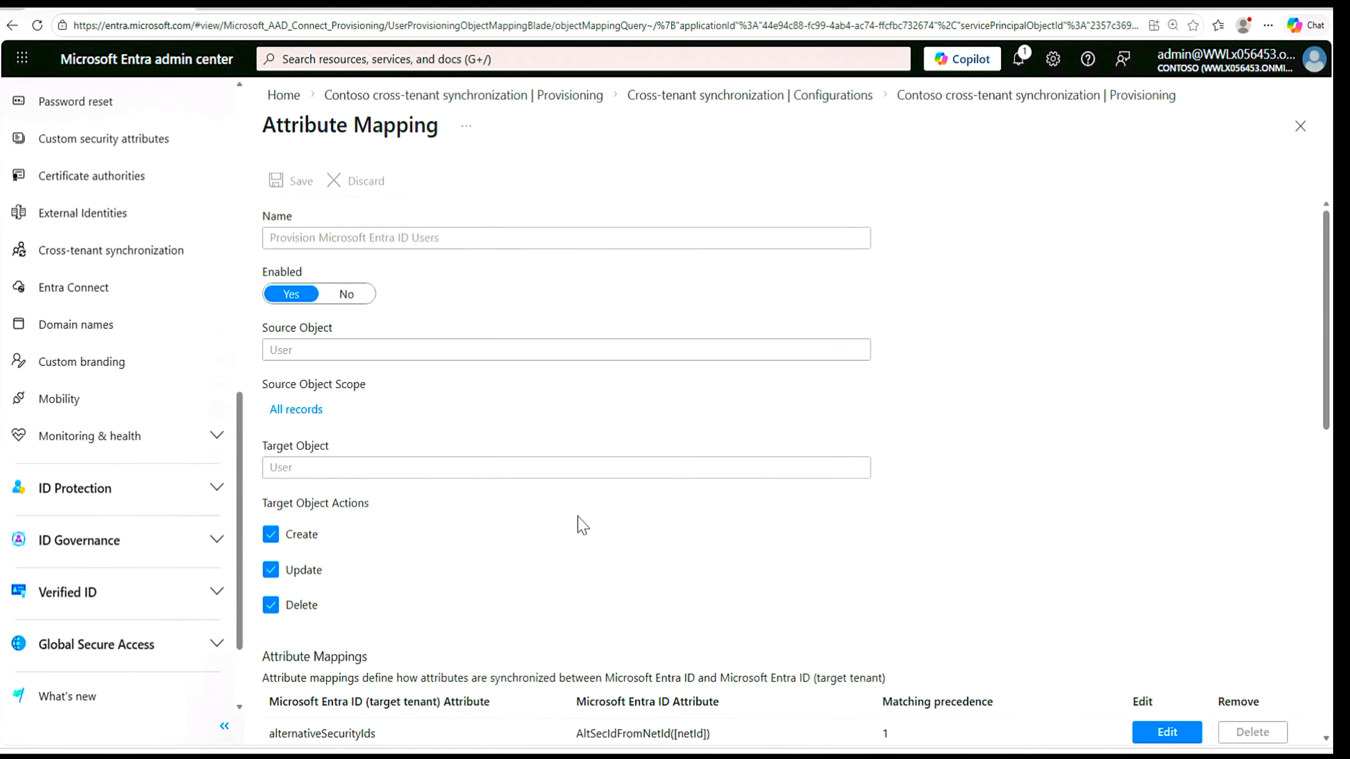
pyautogui.scroll(-3, 499, 573)
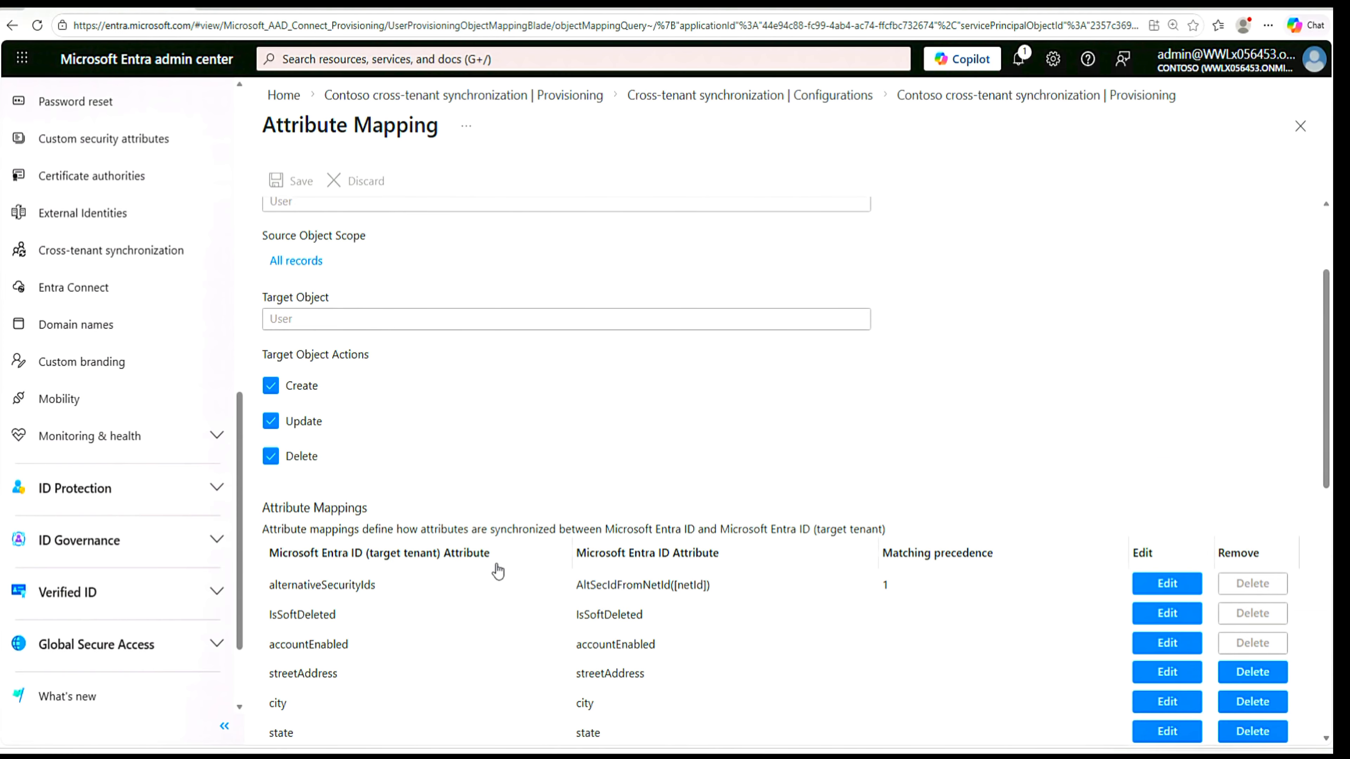
pyautogui.scroll(-3, 498, 572)
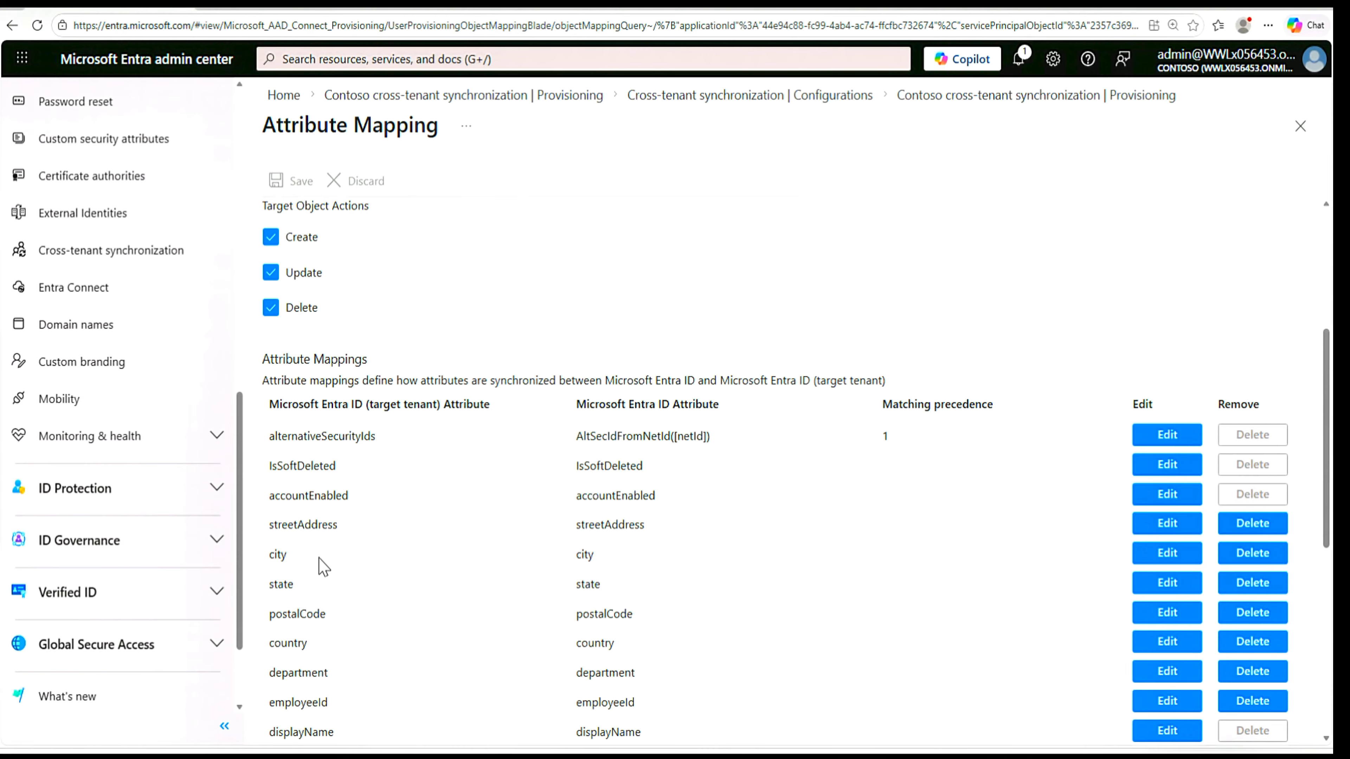
pyautogui.scroll(-10, 323, 567)
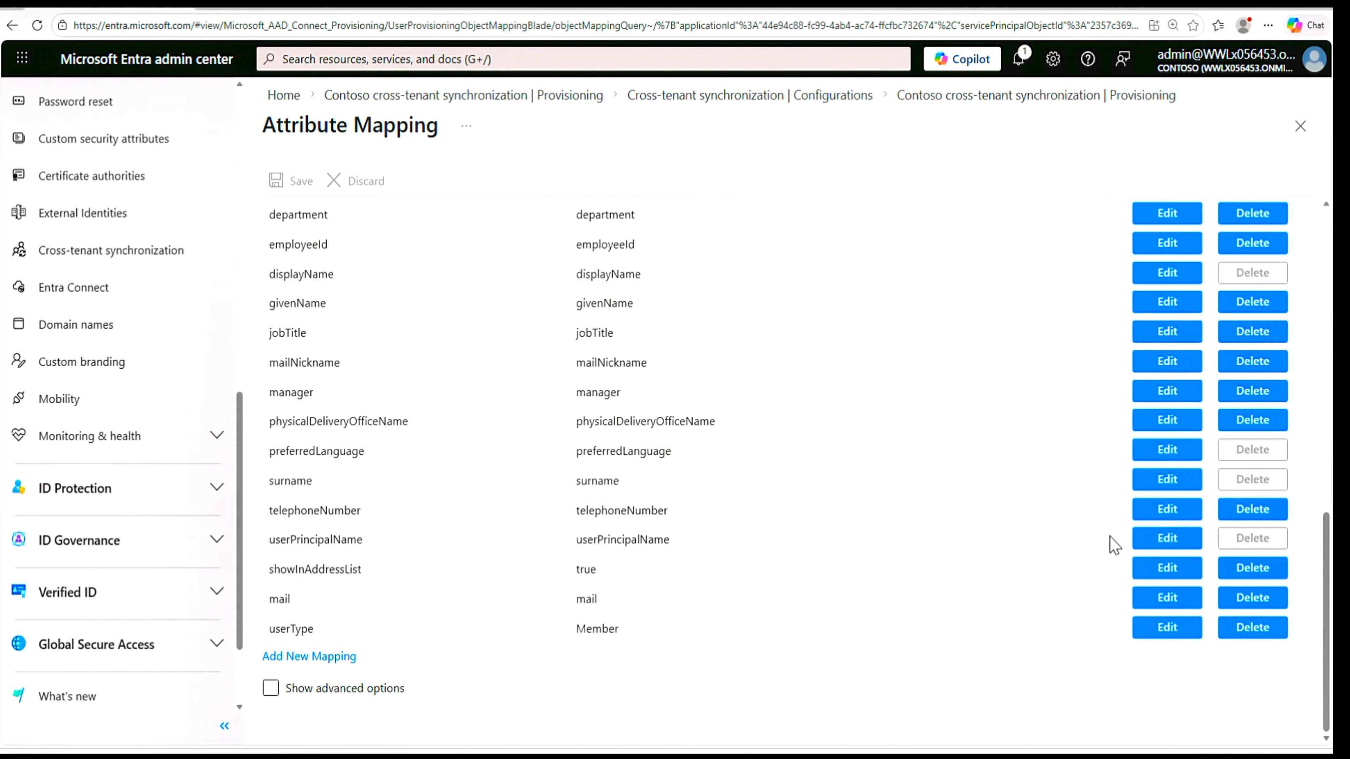
pyautogui.click(1177, 574)
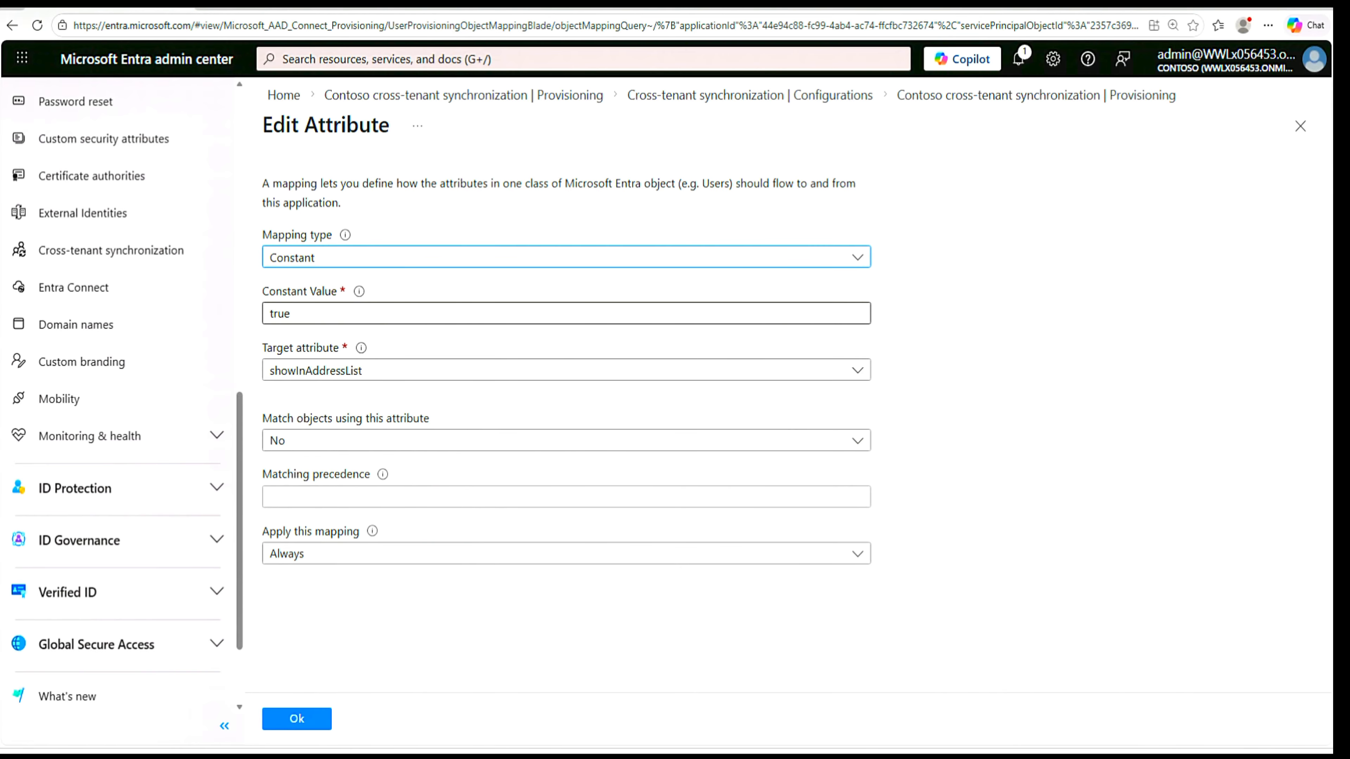
pyautogui.click(294, 720)
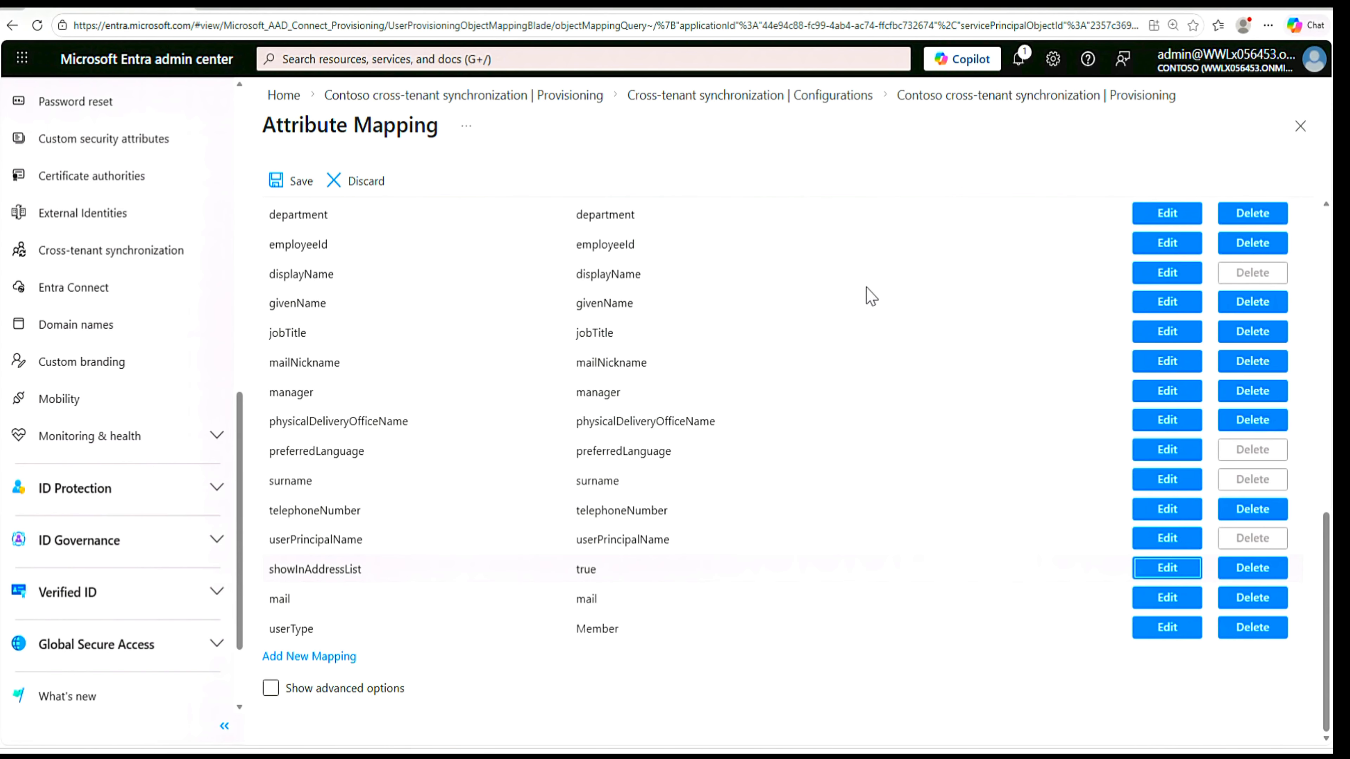
pyautogui.click(1171, 275)
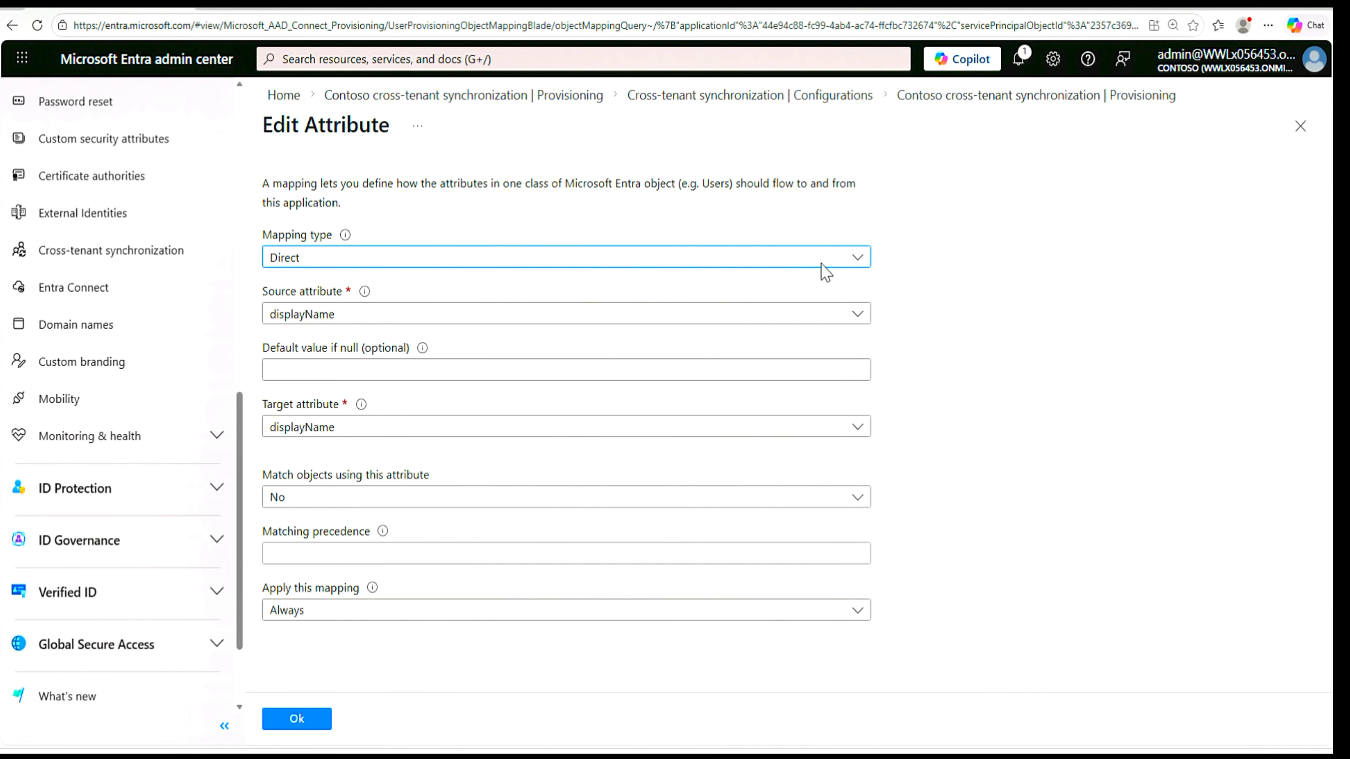
pyautogui.click(856, 259)
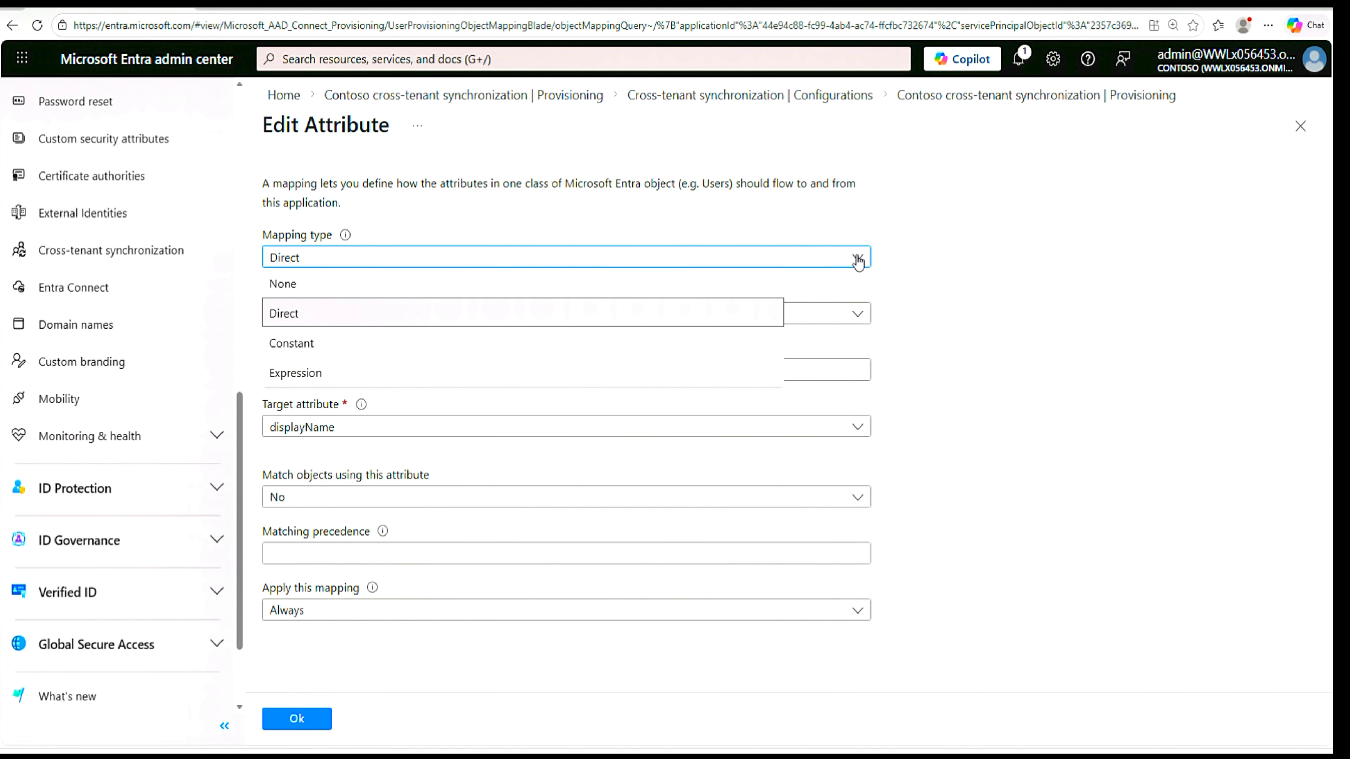
pyautogui.click(332, 373)
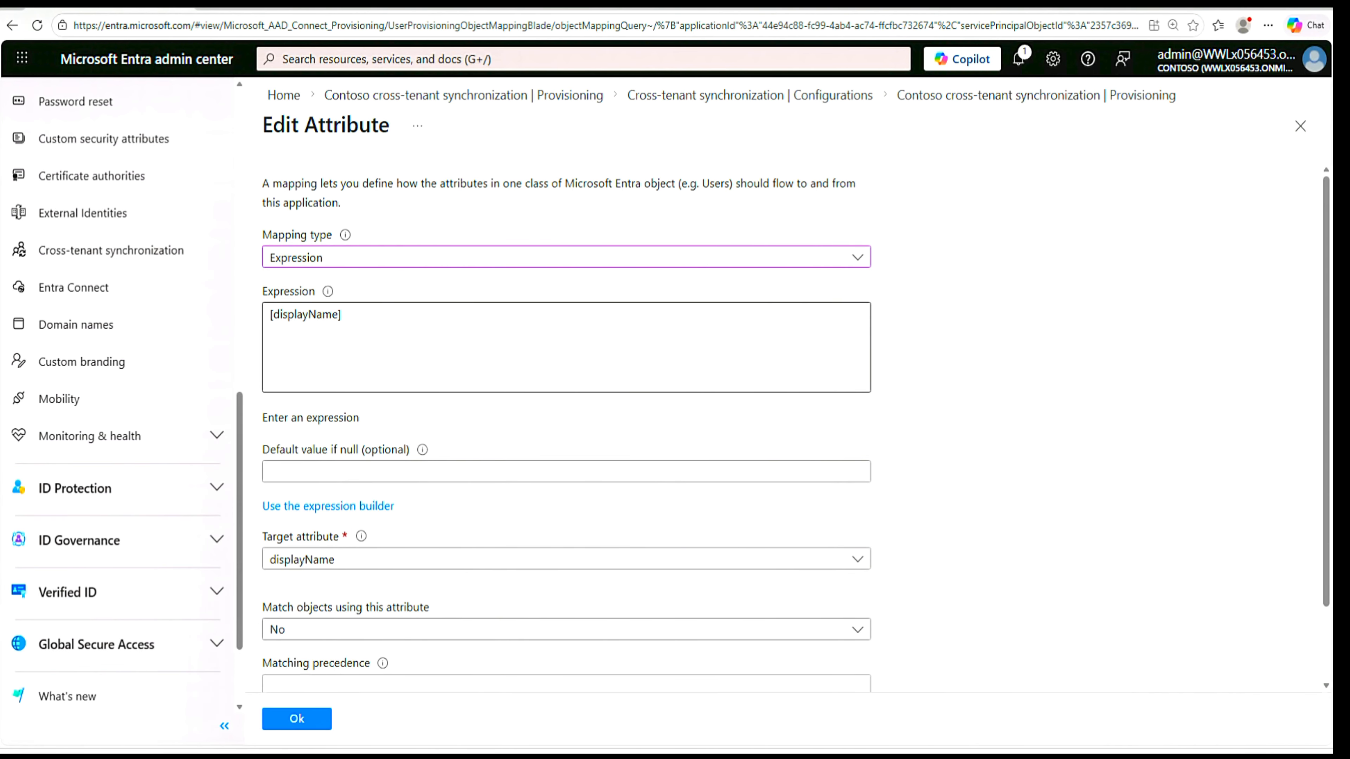
pyautogui.moveTo(343, 314); pyautogui.dragTo(255, 311)
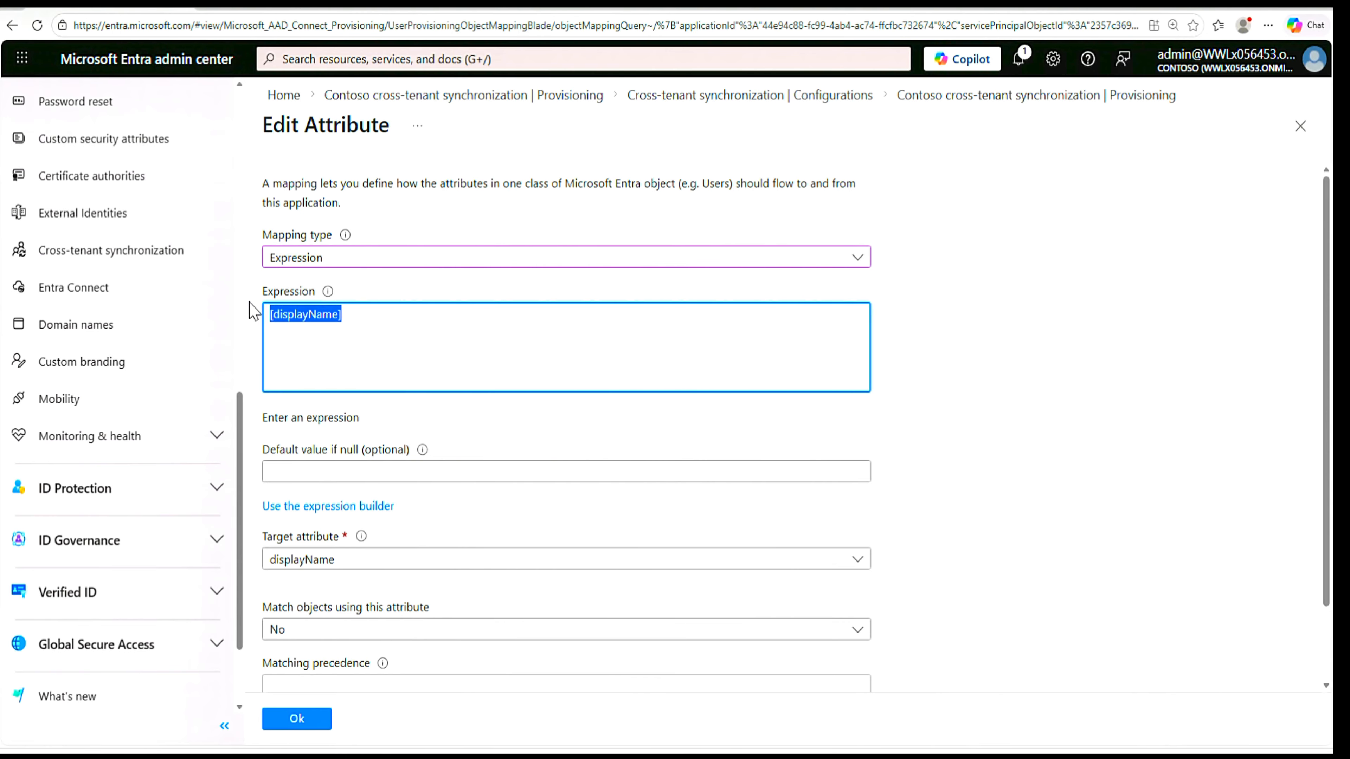
pyautogui.press('BackSpace')
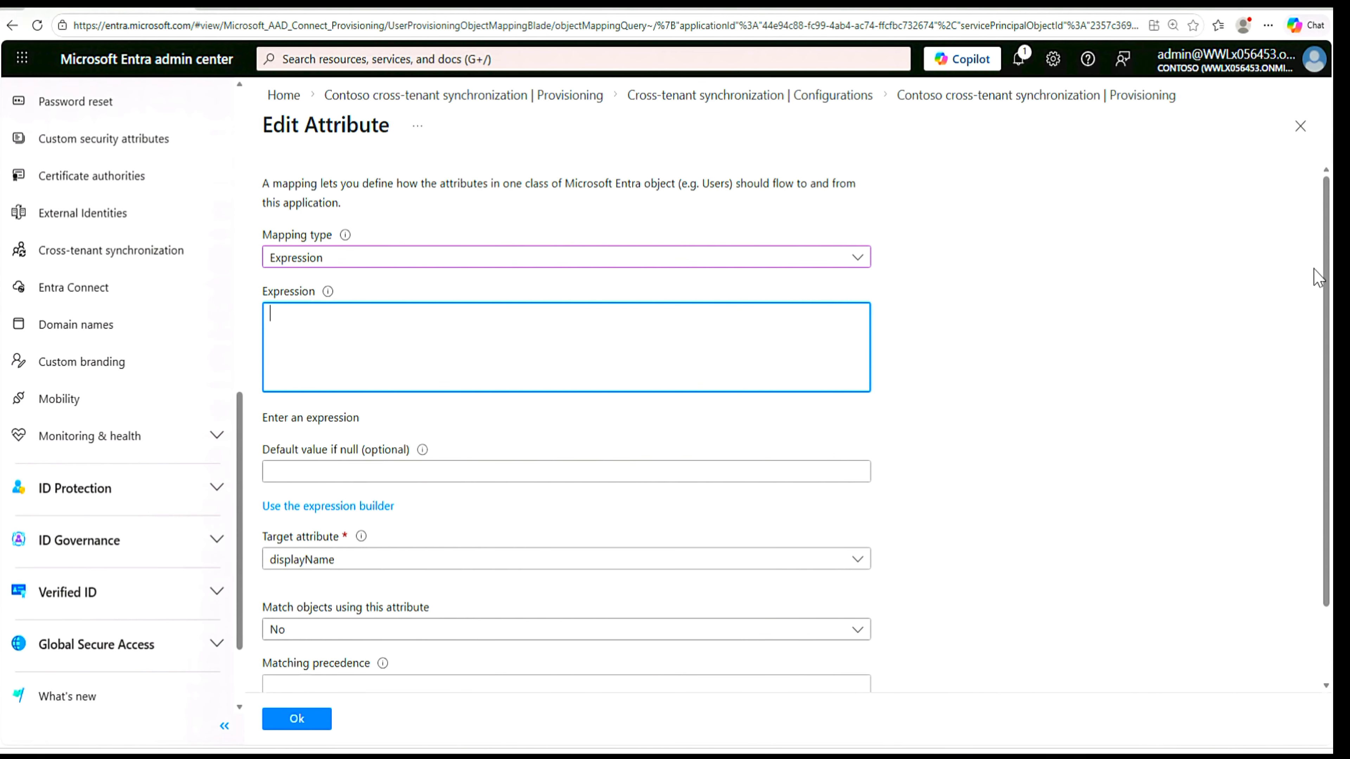
pyautogui.moveTo(1326, 273); pyautogui.dragTo(1326, 380)
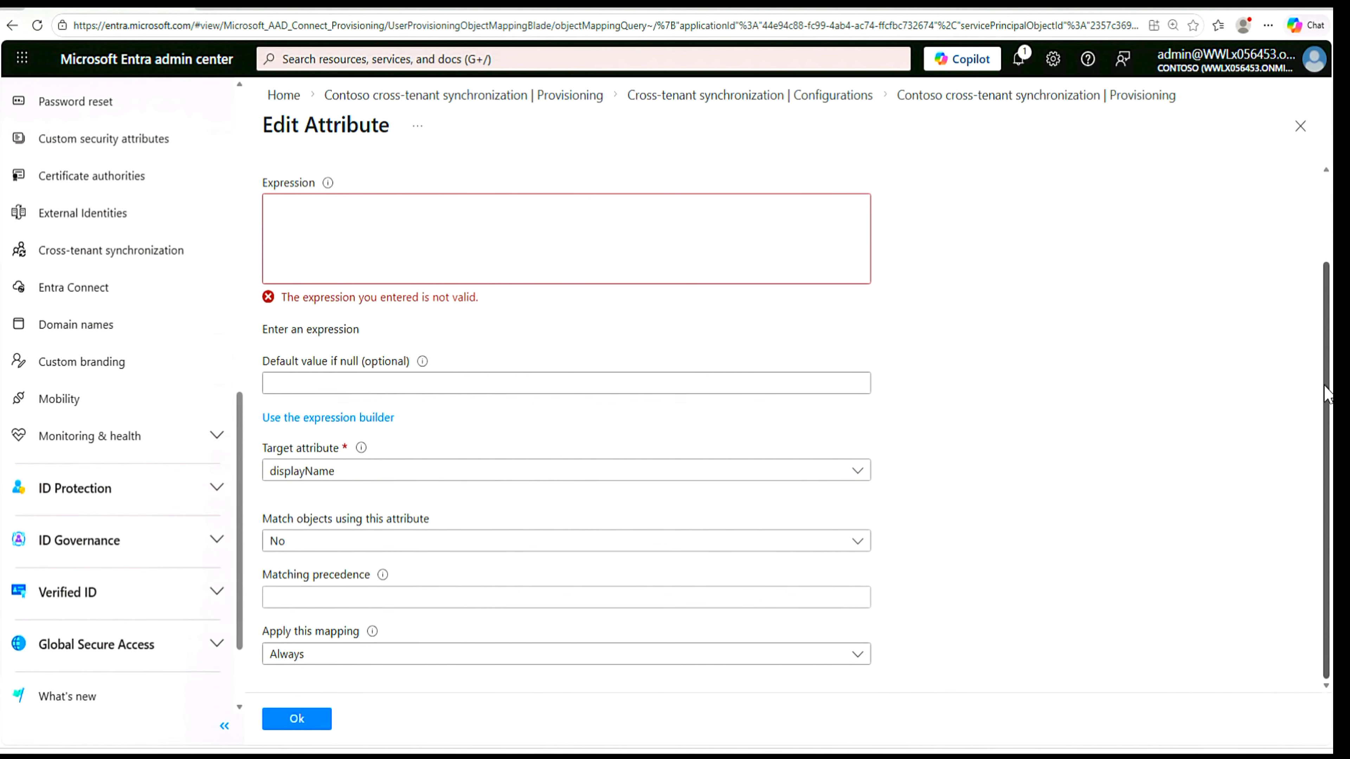
pyautogui.click(371, 240)
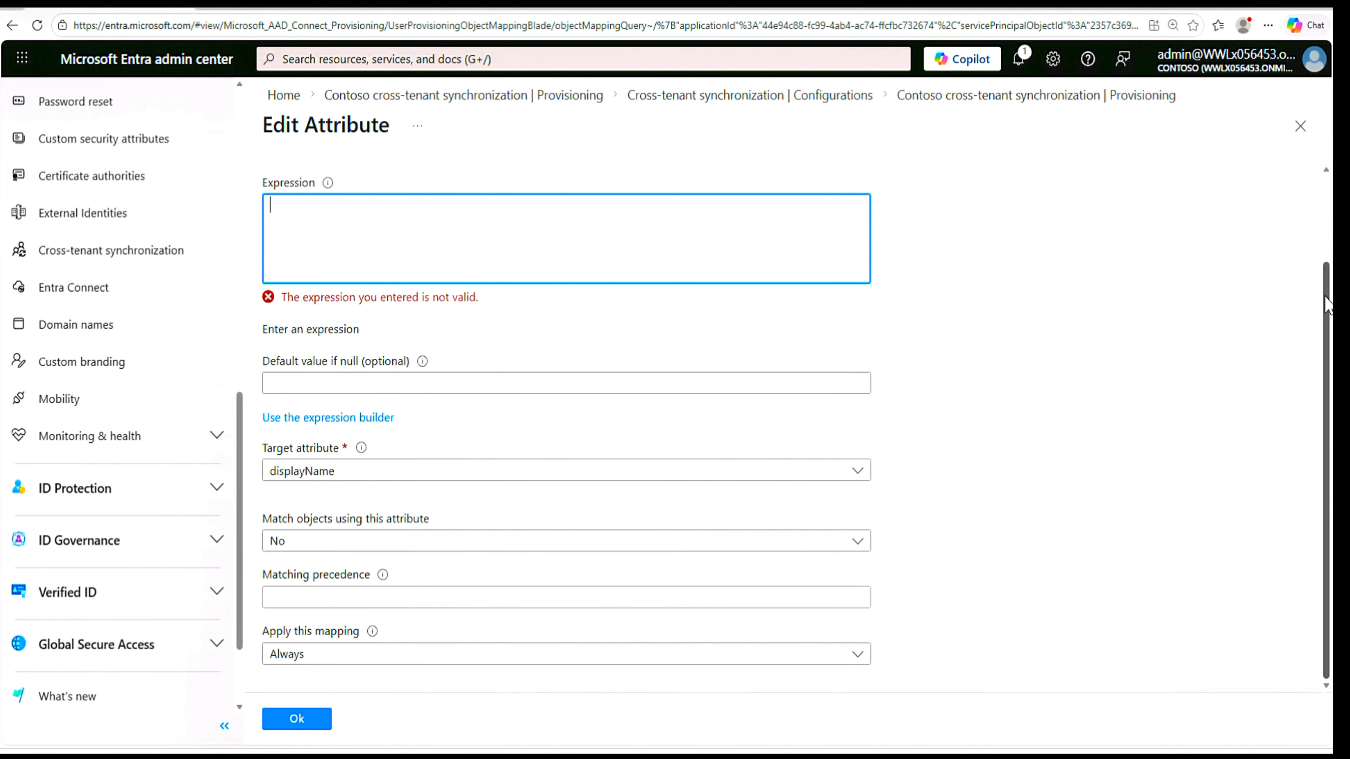
pyautogui.scroll(2, 1322, 298)
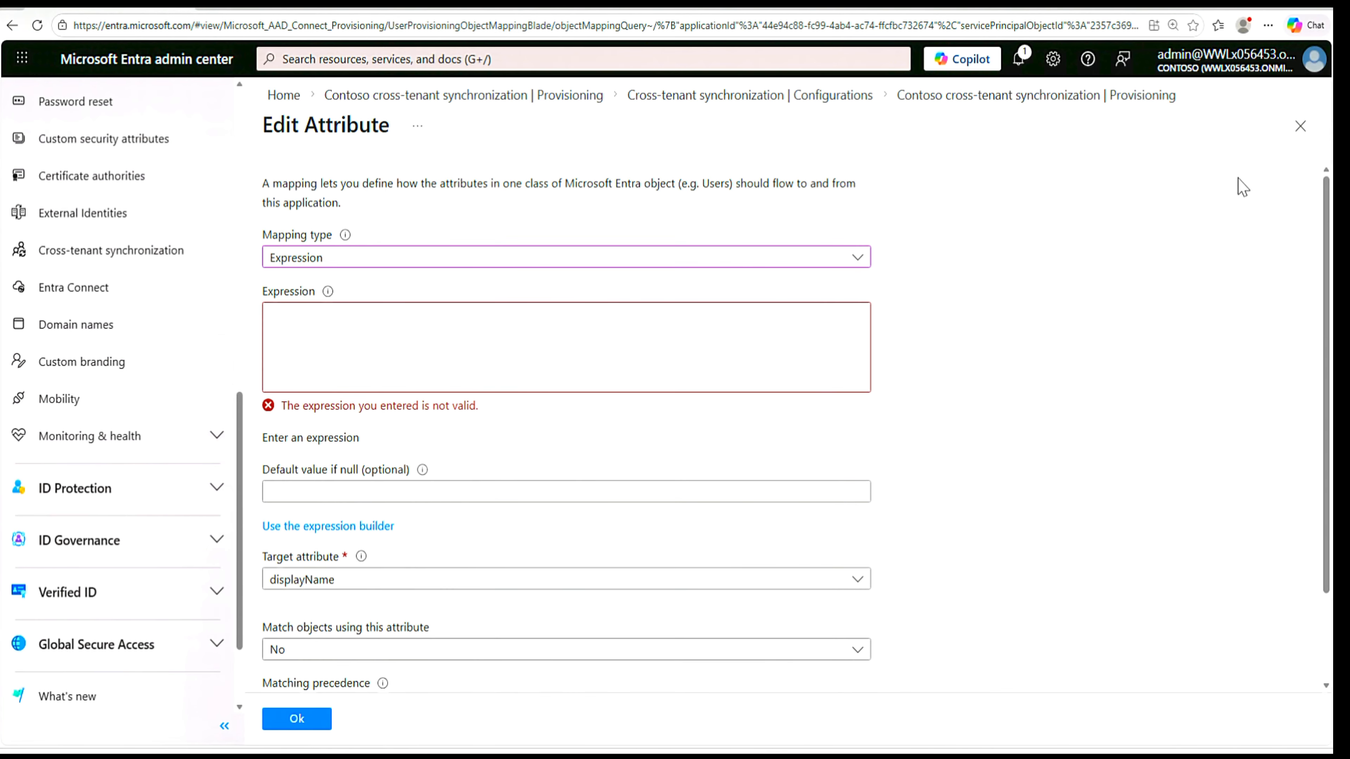
pyautogui.moveTo(340, 249)
pyautogui.click(566, 347)
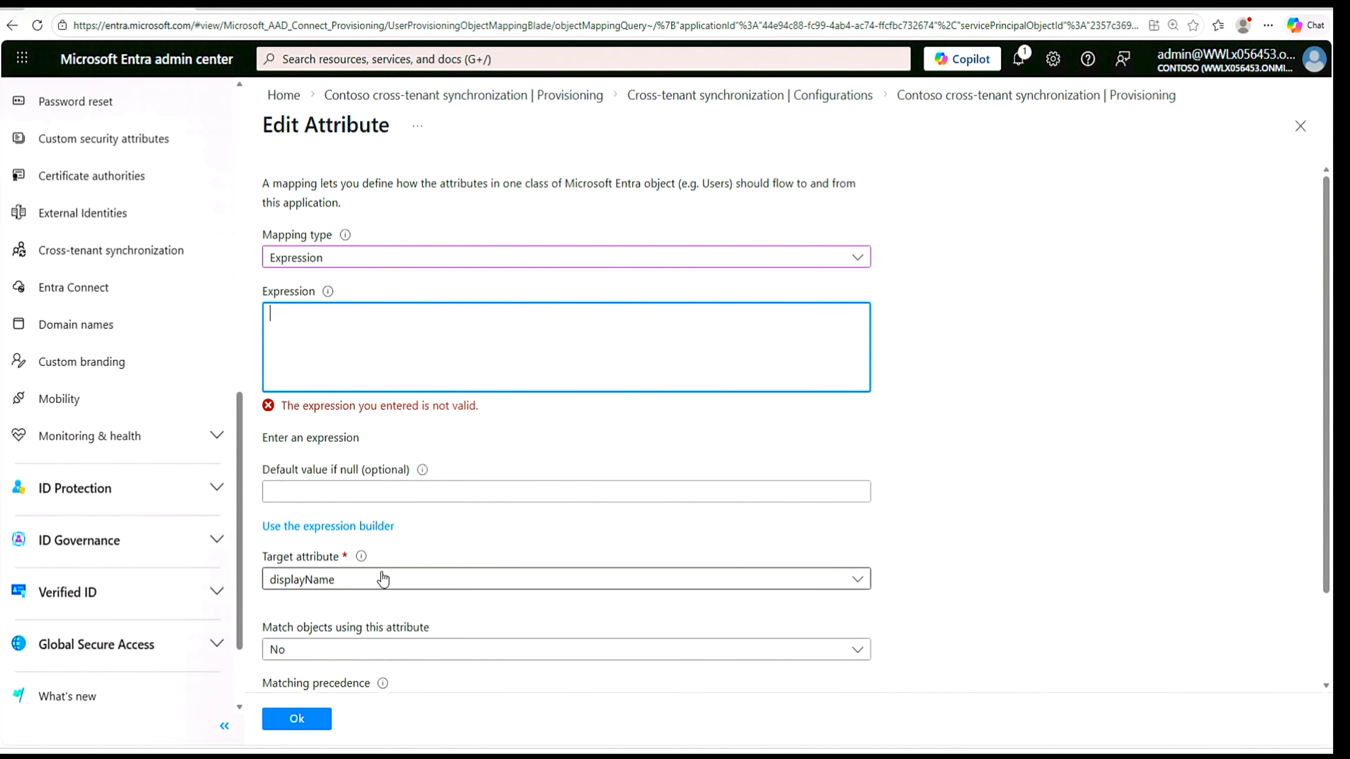
pyautogui.click(1301, 125)
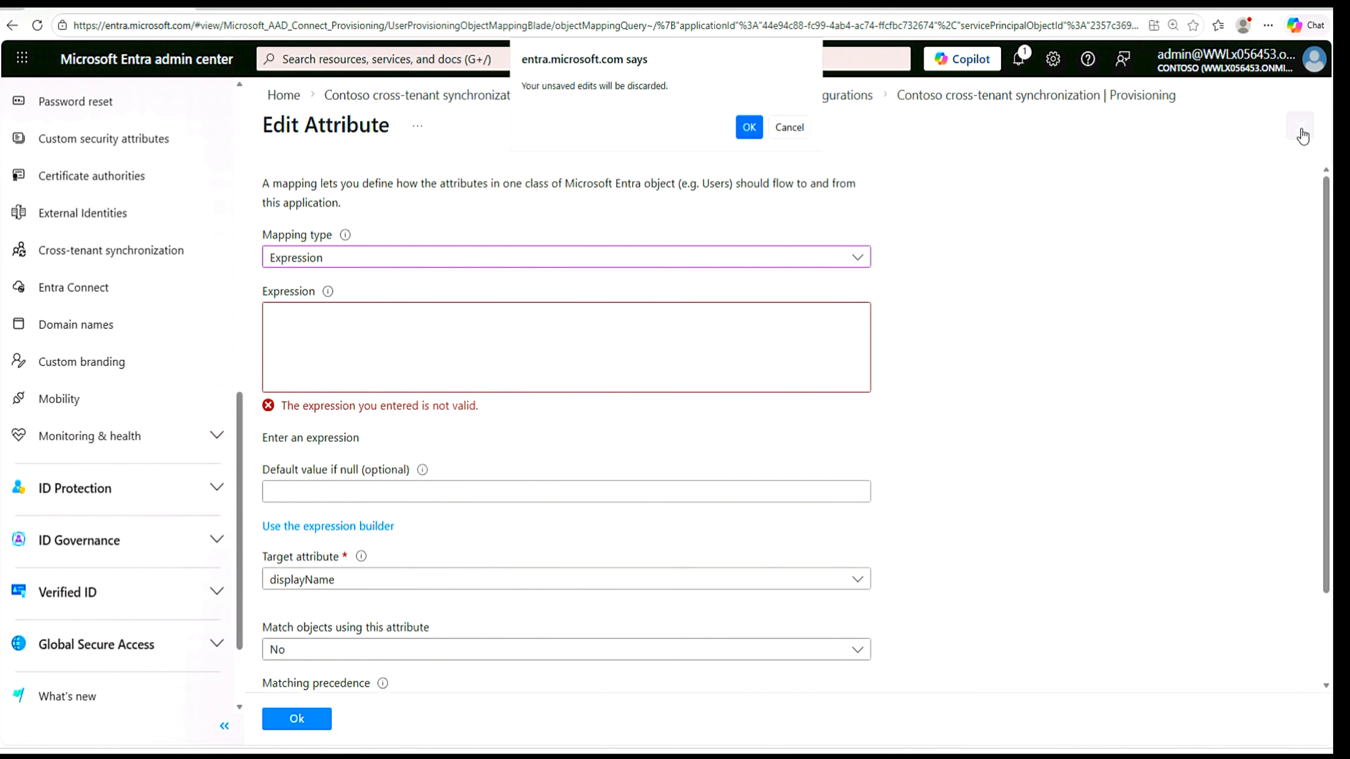
pyautogui.click(749, 127)
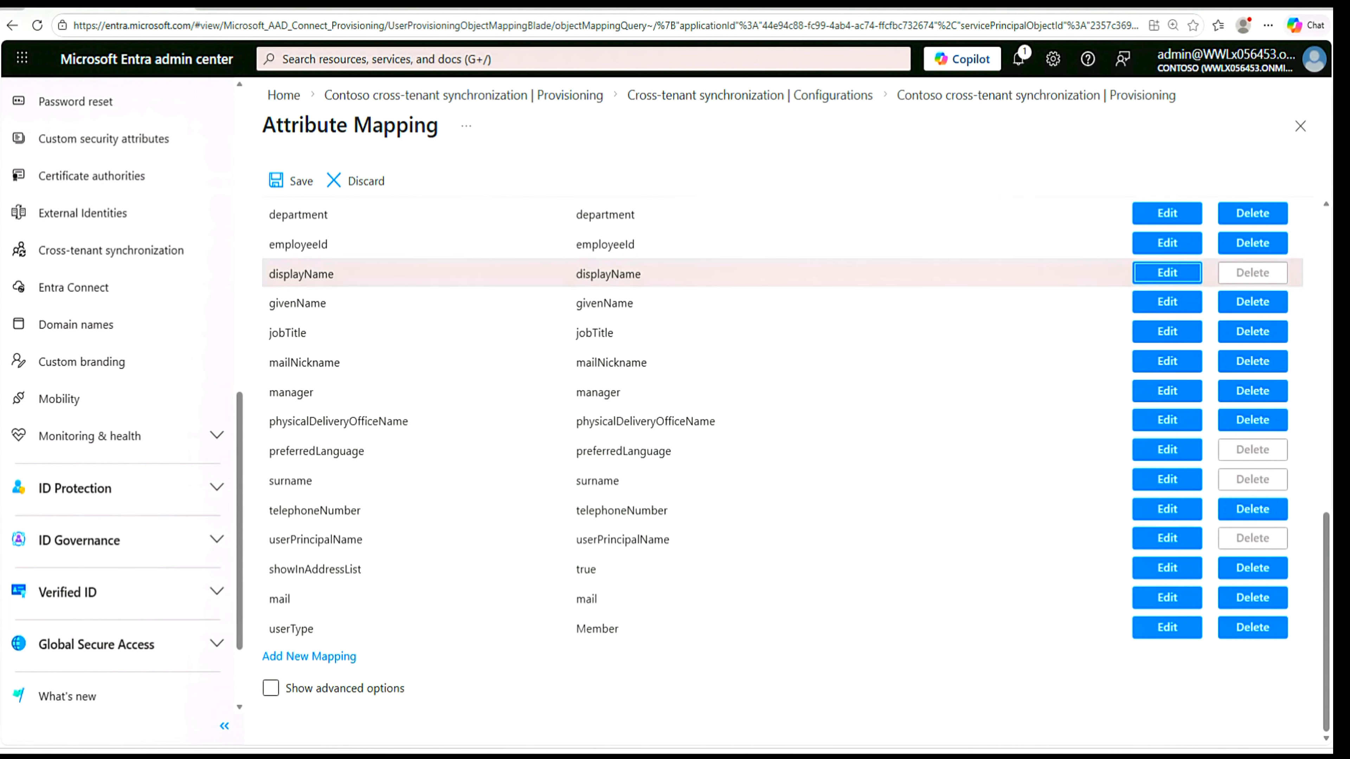
# - Set the displayName attribute mapping's type to Expression and clear its default [displayName] expression
pyautogui.click(1167, 275)
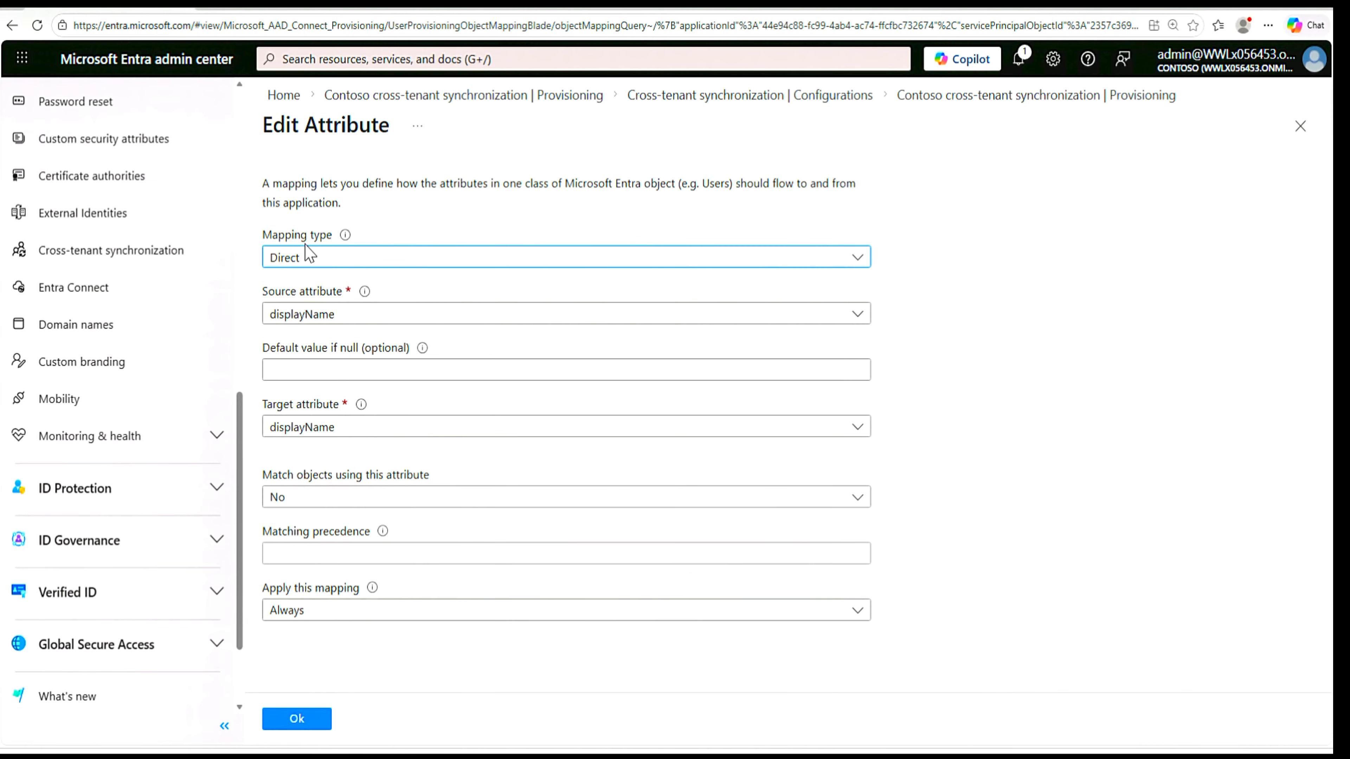
pyautogui.click(848, 266)
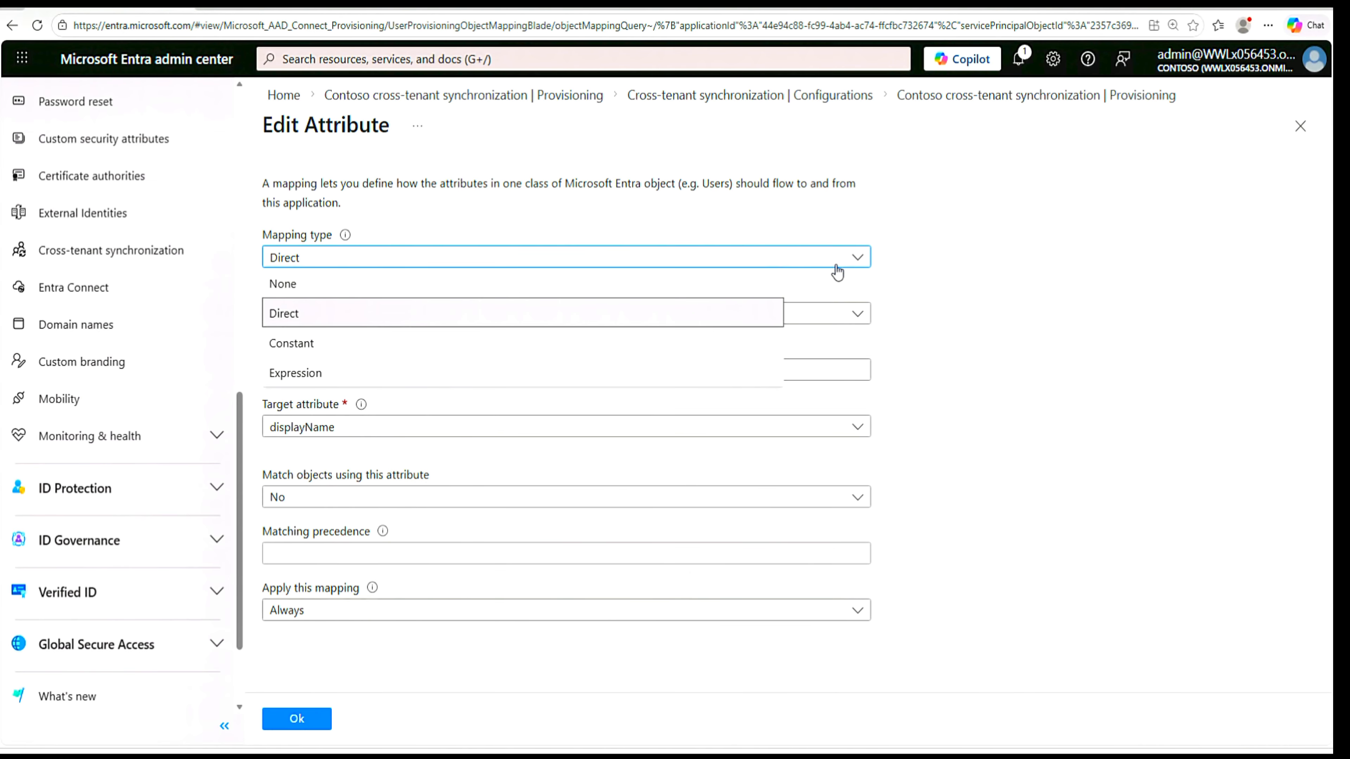
pyautogui.click(380, 372)
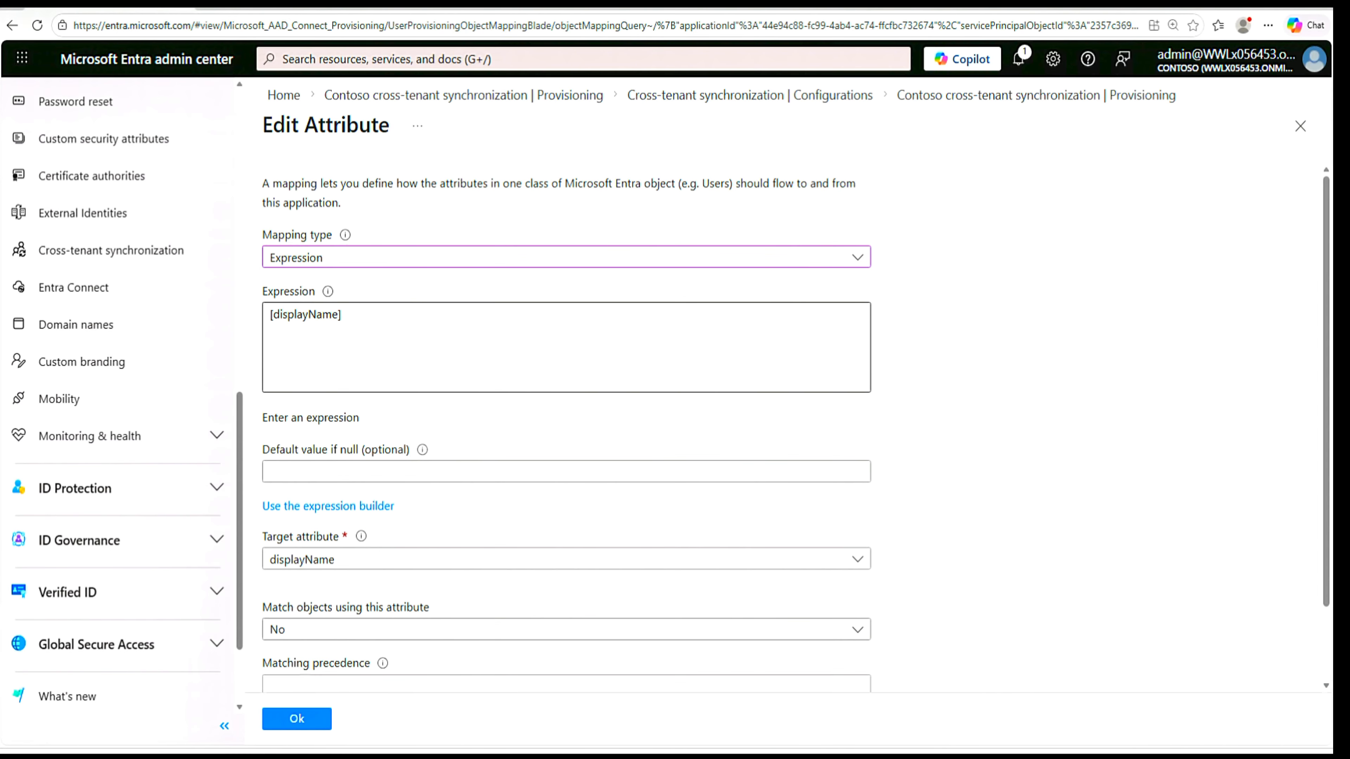
pyautogui.moveTo(342, 315); pyautogui.dragTo(261, 321)
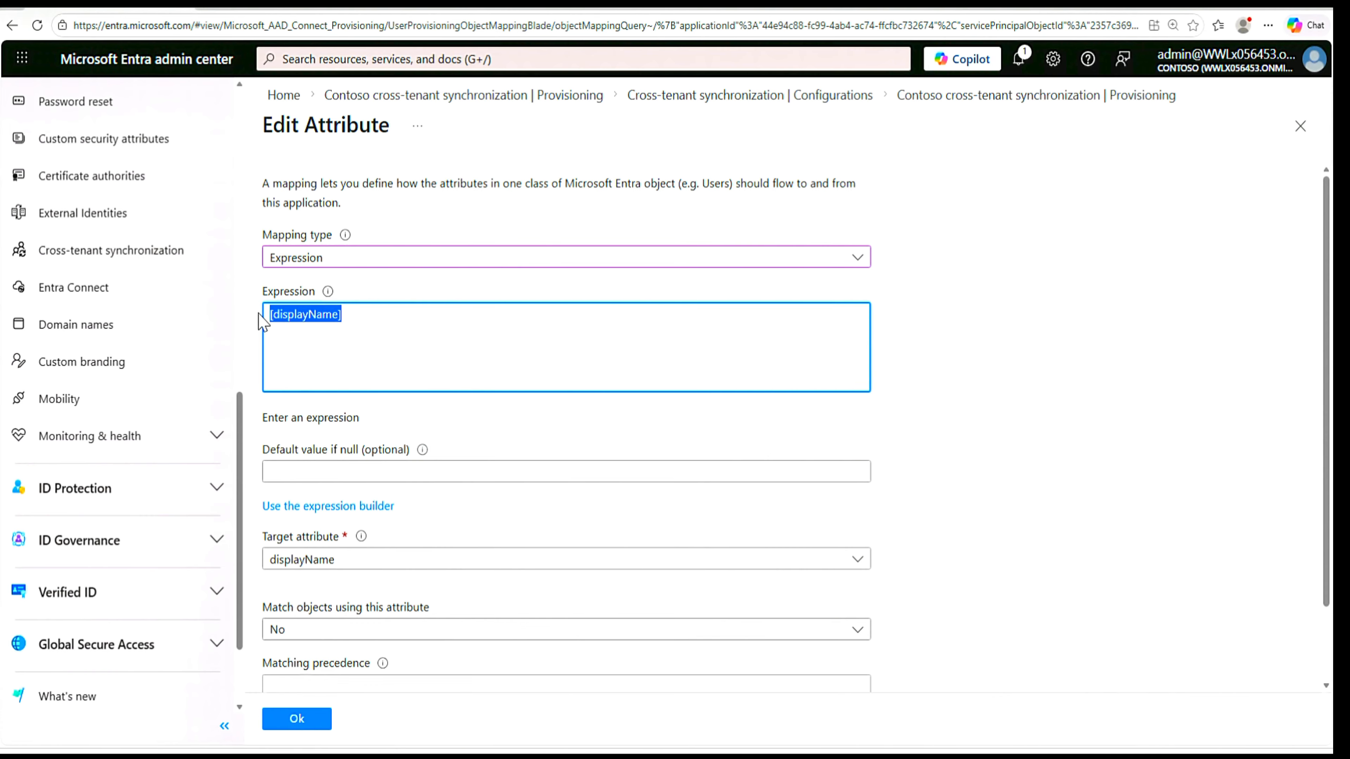
pyautogui.press('BackSpace')
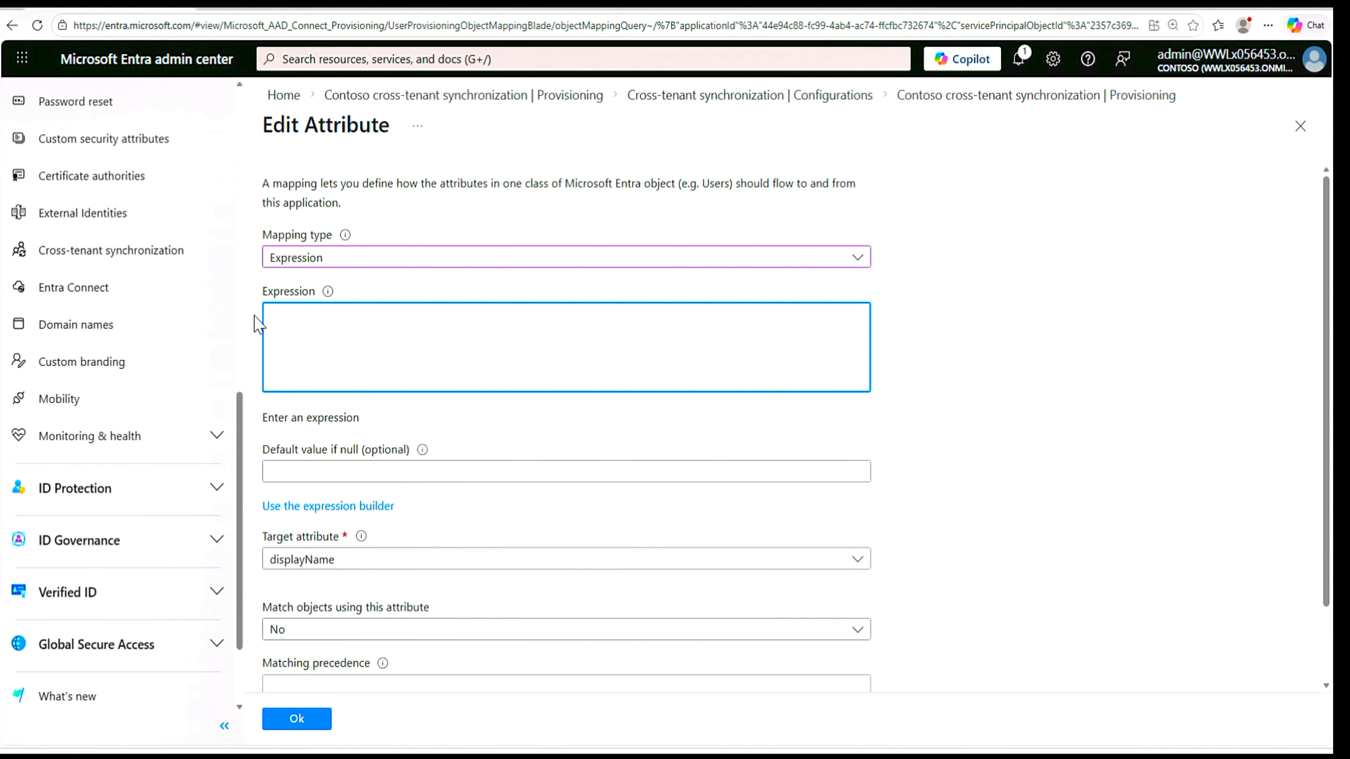
pyautogui.click(444, 421)
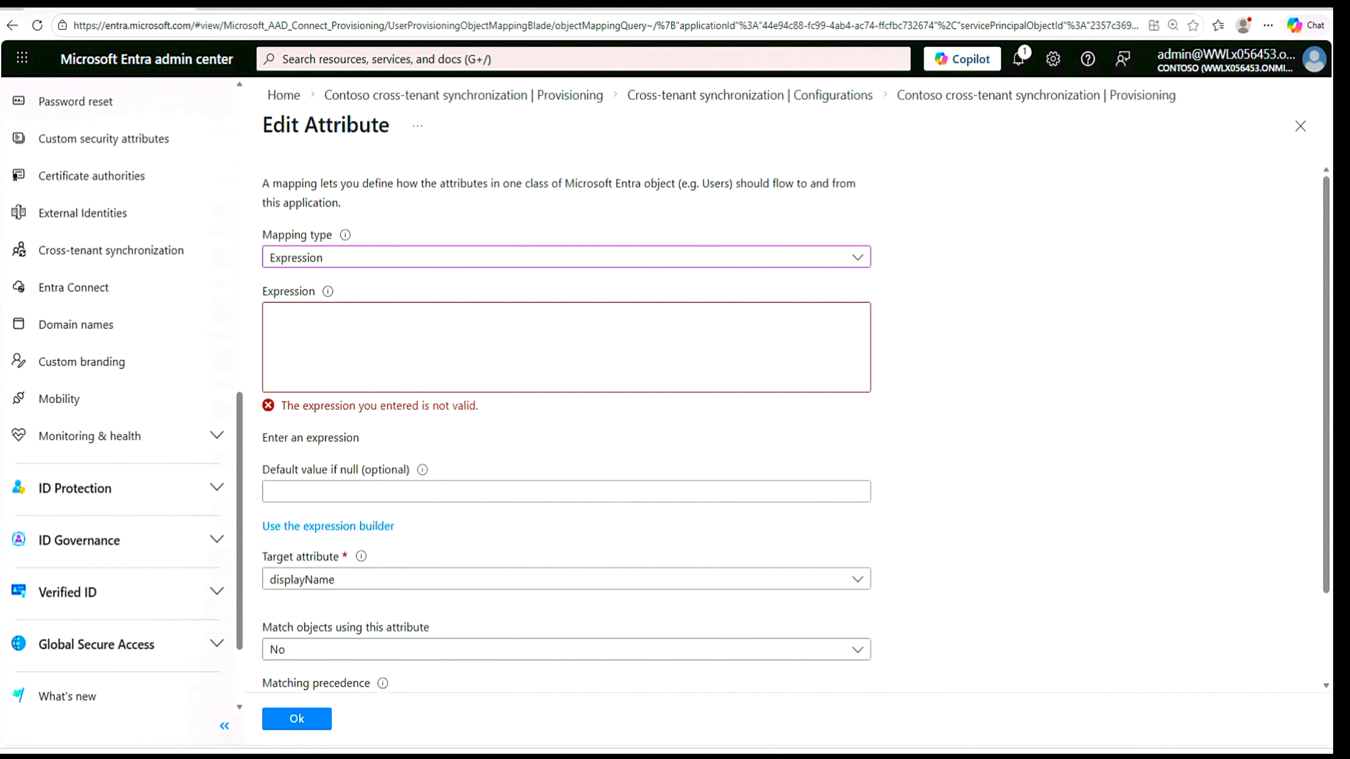
# - Switch to the Azure portal window with the Myself tenant's overview and bring it into view over the Entra admin center
pyautogui.moveTo(1345, 9); pyautogui.dragTo(982, 79)
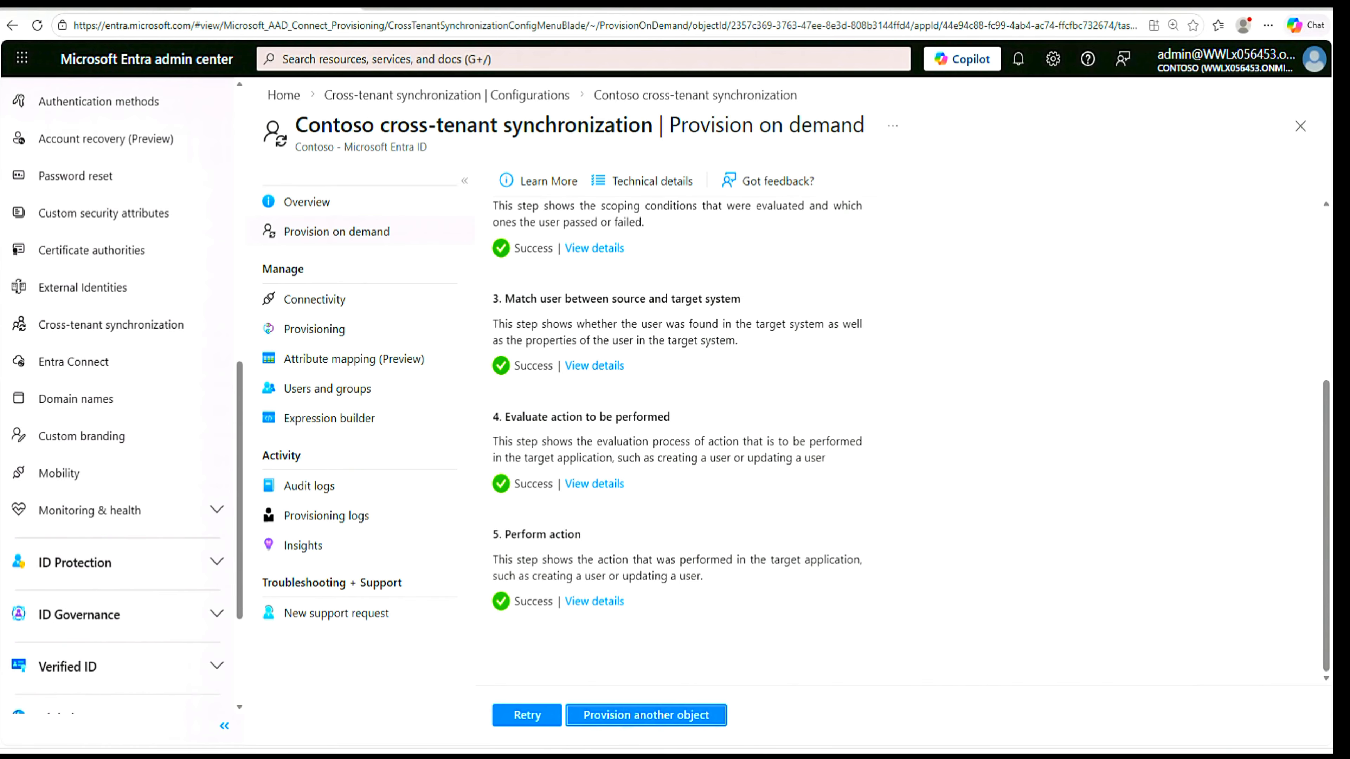
pyautogui.moveTo(1333, 160); pyautogui.dragTo(990, 68)
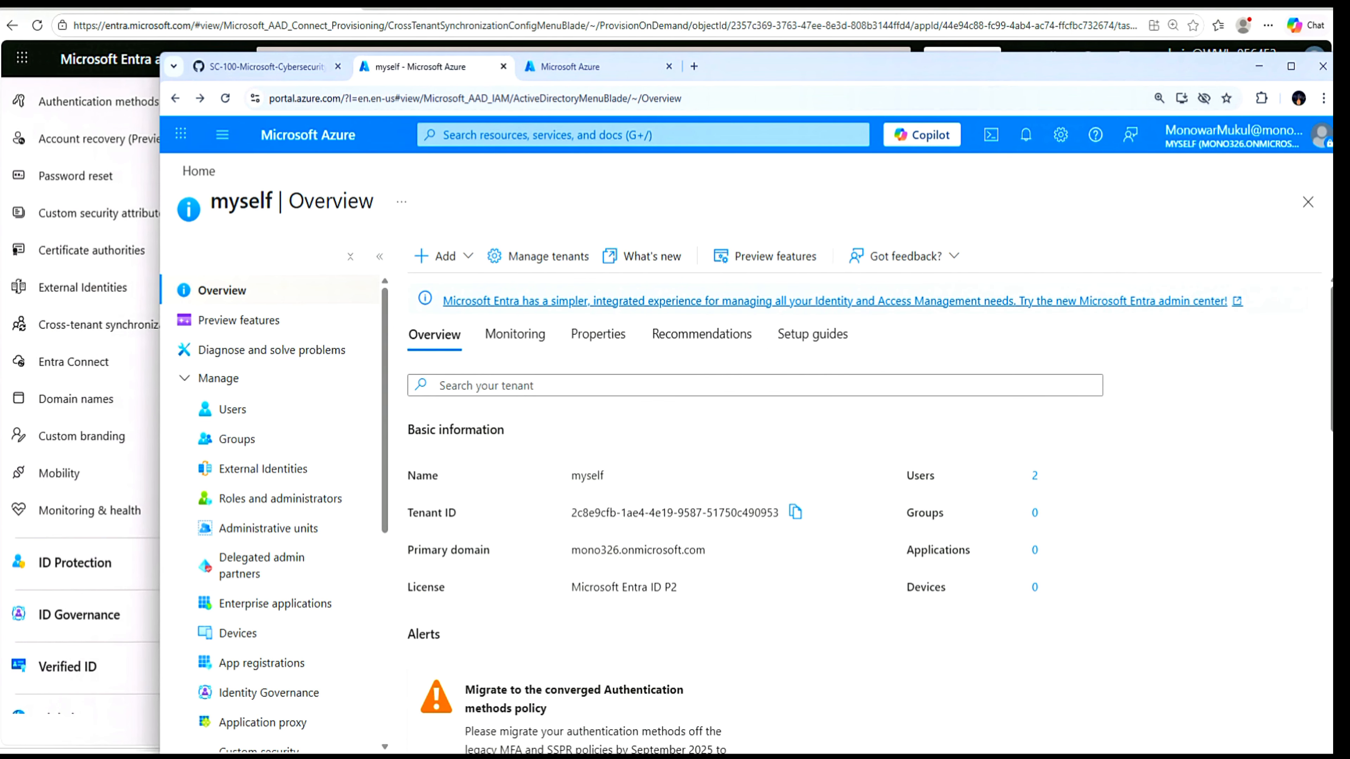